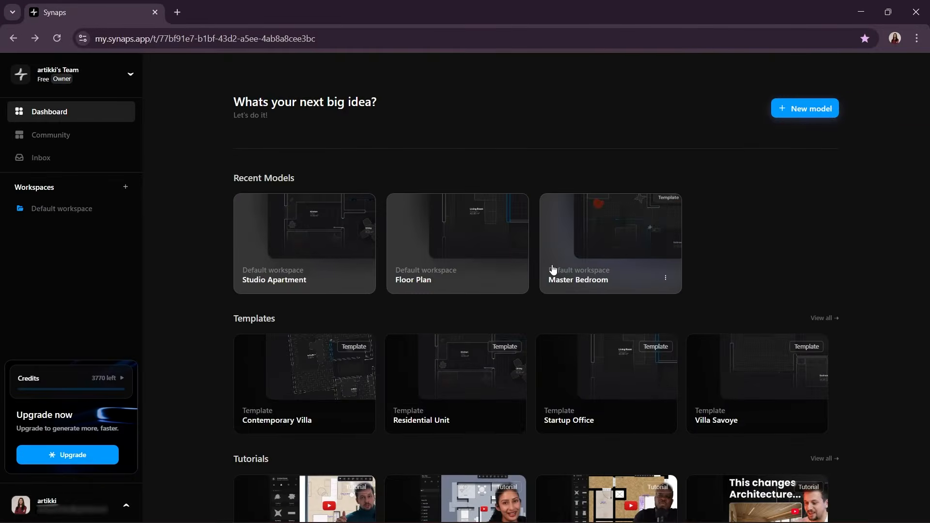
Show the dashboard in full screen and open the Studio Apartment model from the recent models.
key(F11)
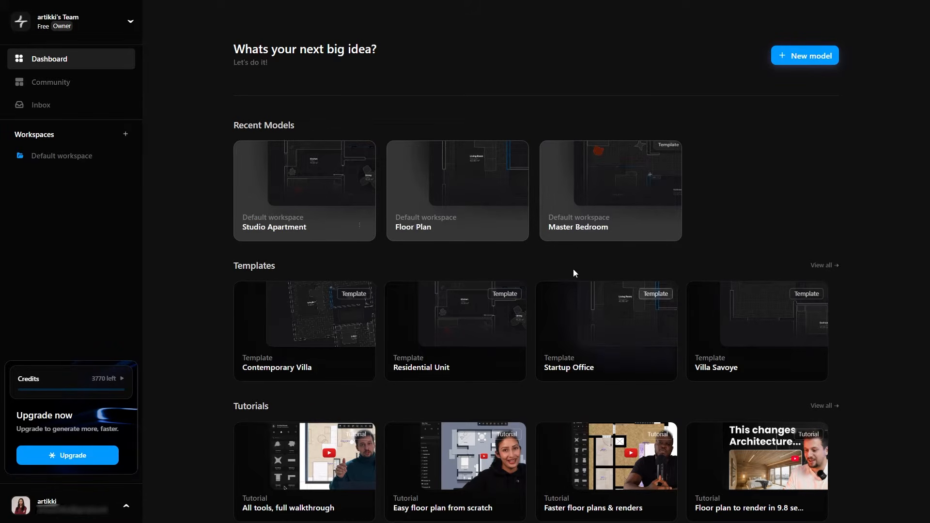
click(289, 209)
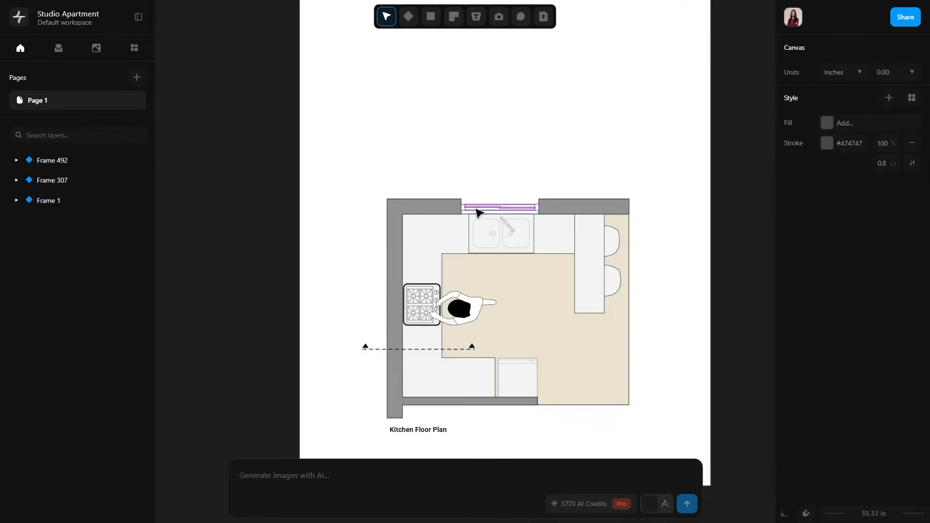
Draw a horizontal ground line about 185 in long in the blank area above the kitchen floor plan.
middle_drag(475, 209, 441, 307)
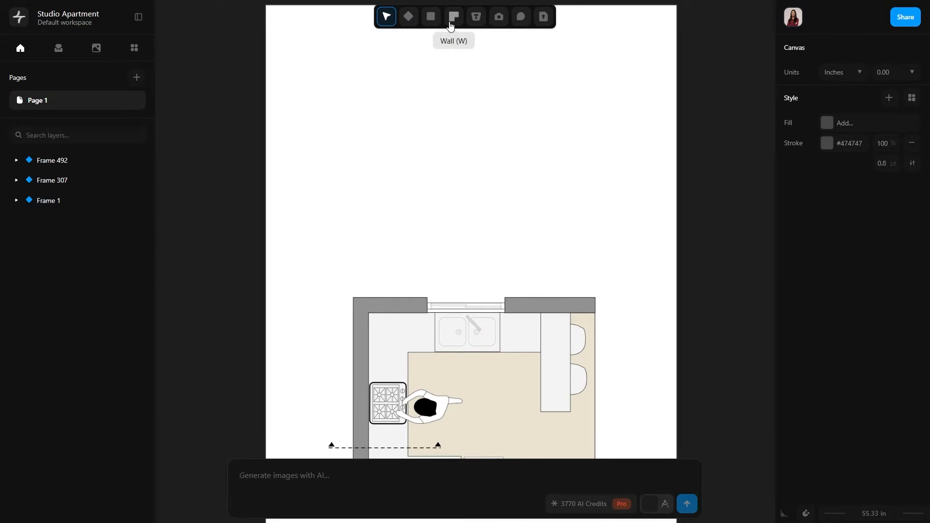
click(431, 17)
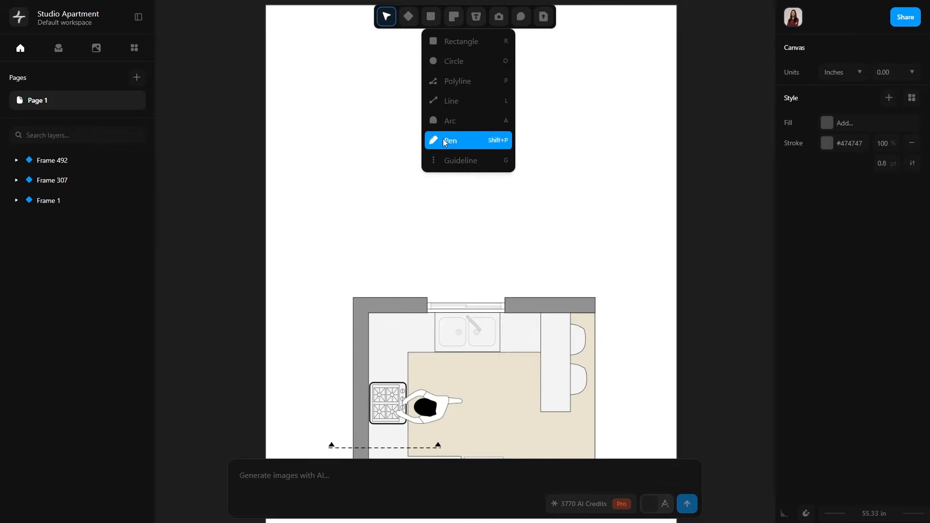
click(446, 100)
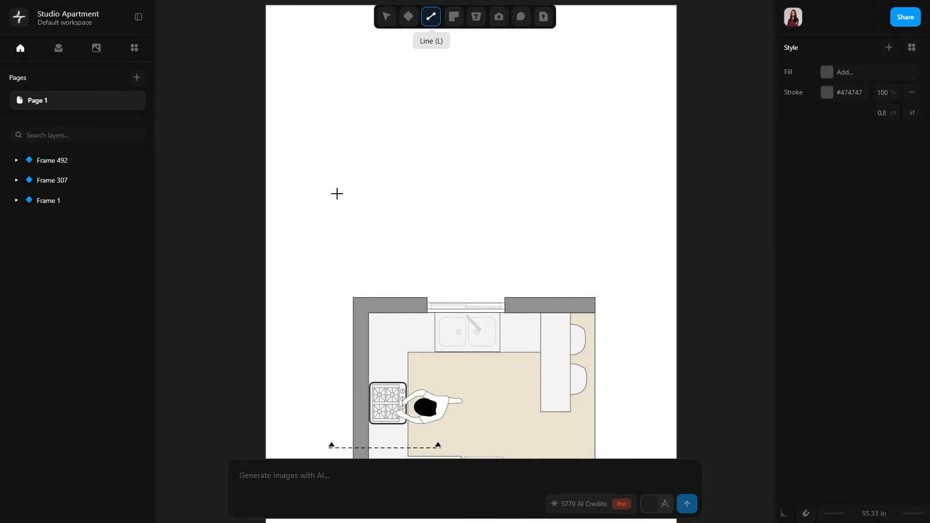
mouse_move(313, 189)
mouse_down()
mouse_move(600, 175)
mouse_move(620, 189)
mouse_up()
Set the ground line's stroke to black #000000 with a thickness of 1 pt.
click(533, 250)
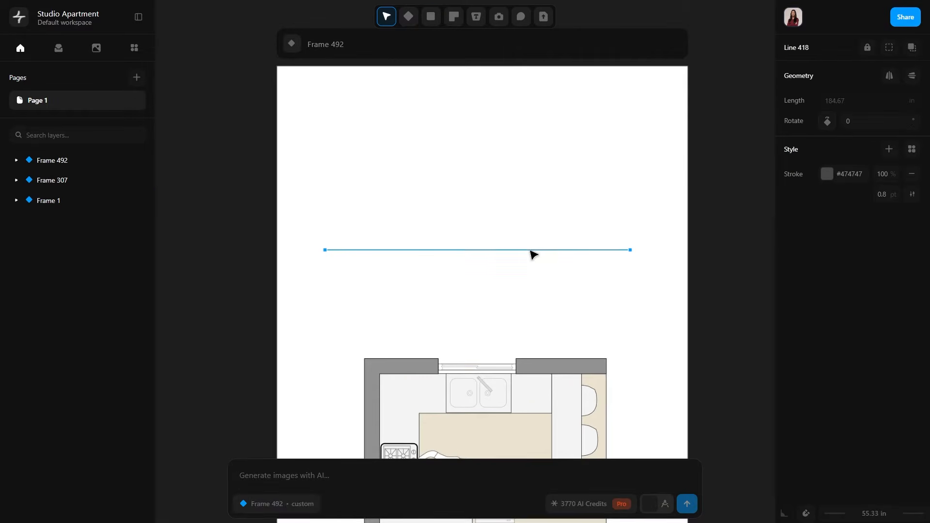
click(825, 175)
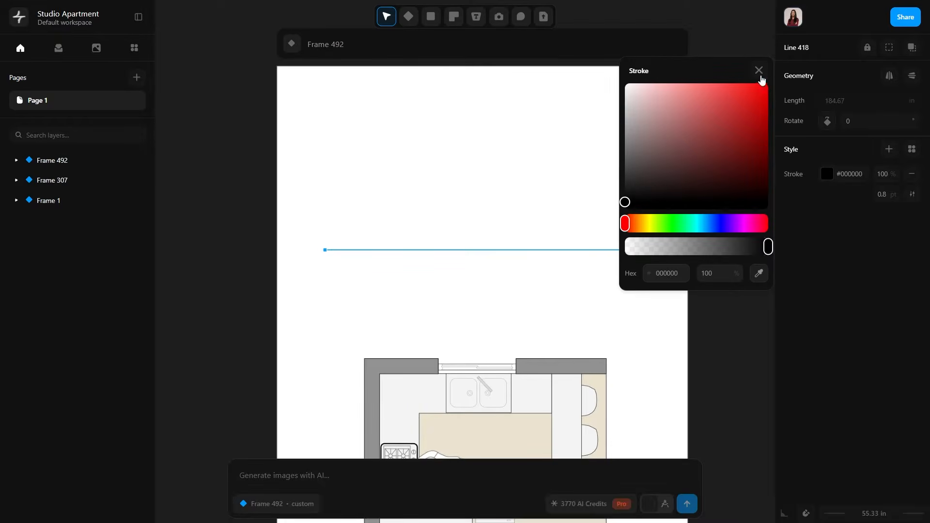
click(759, 71)
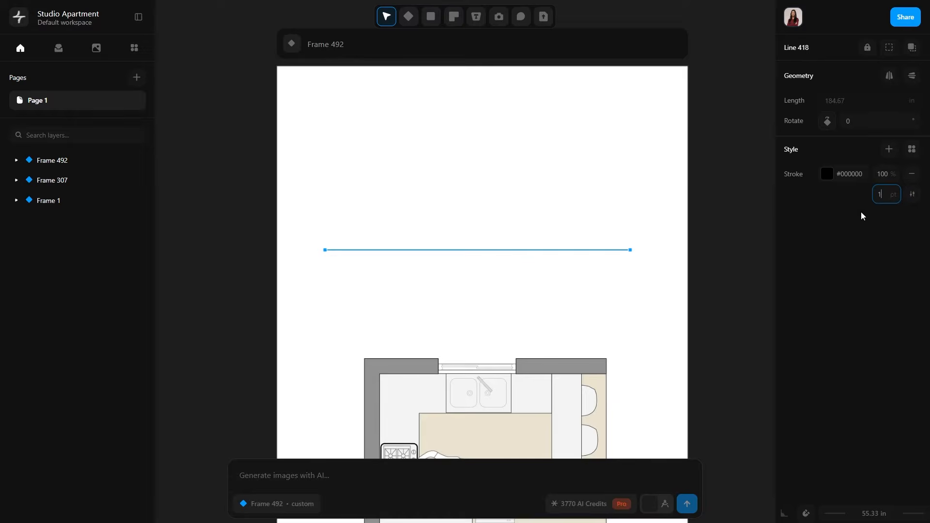
click(554, 224)
click(503, 251)
click(496, 273)
Draw a vertical wall 120 in long upward from the ground line, near the line's left end.
click(454, 17)
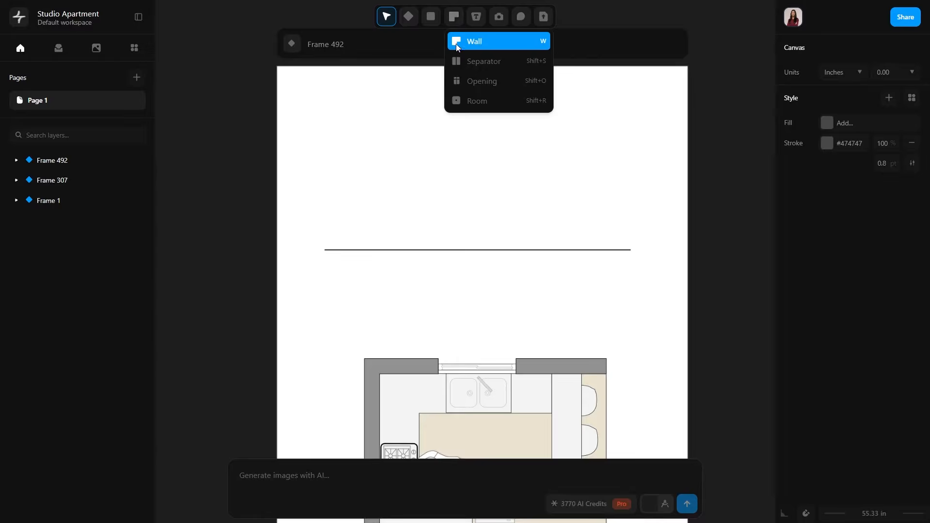
click(389, 250)
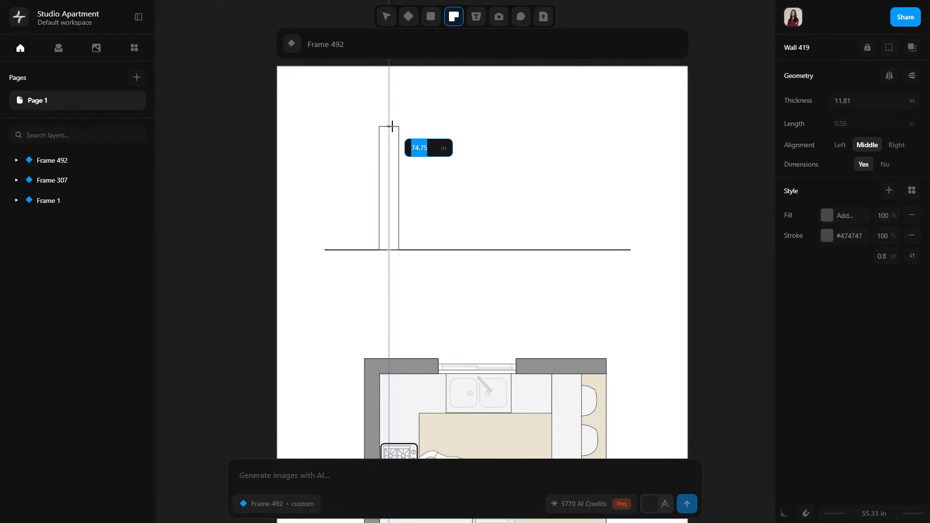
text(120)
key(Return)
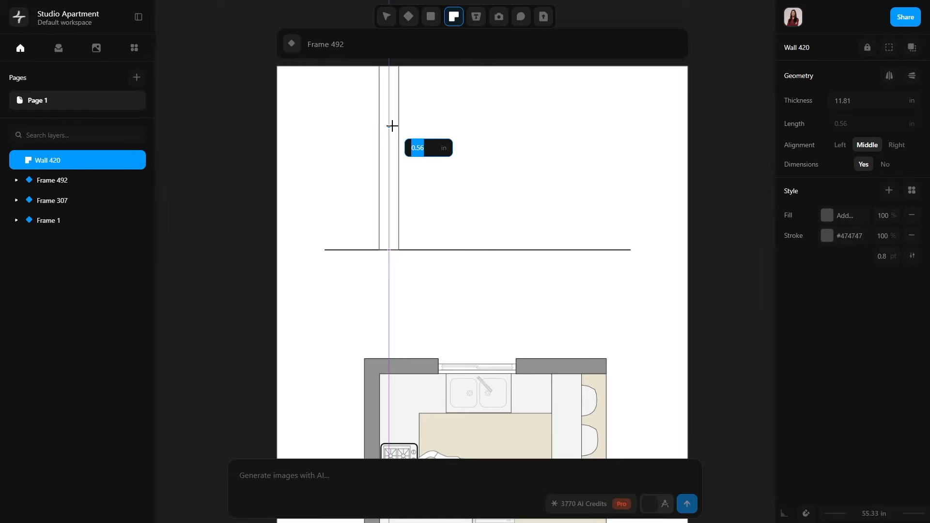
ctrl+scroll(499, 89, down, 3)
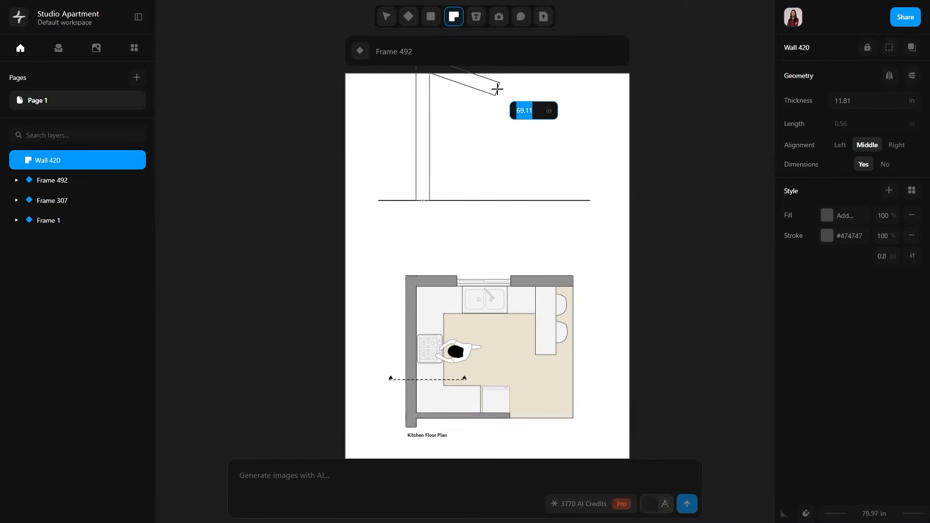
click(386, 16)
Move the wall and ground line down together so both fit inside the frame above the floor plan.
drag(486, 269, 423, 247)
ctrl+scroll(417, 292, up, 5)
click(463, 317)
ctrl+scroll(413, 298, down, 1)
ctrl+scroll(417, 301, down, 3)
middle_drag(529, 191, 473, 207)
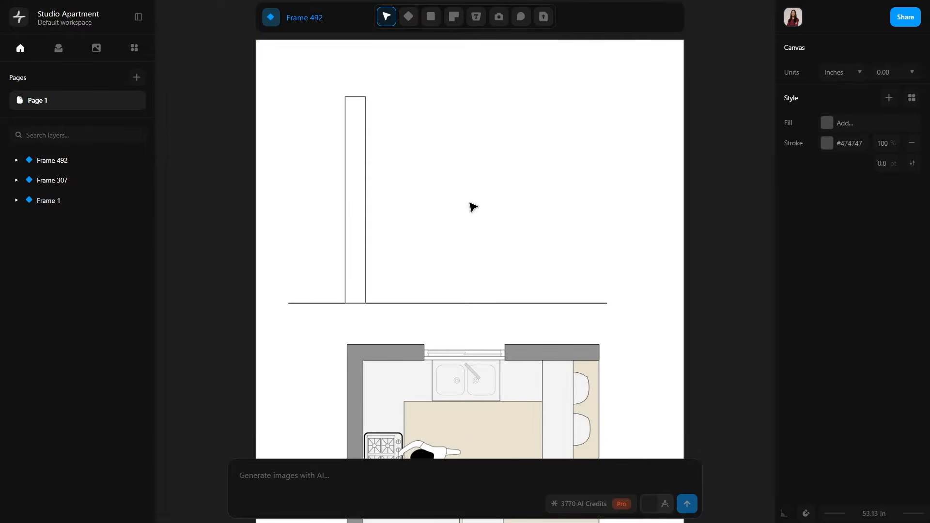
Give the upright wall a dark grey #646464 fill and a black #000000 stroke.
click(360, 213)
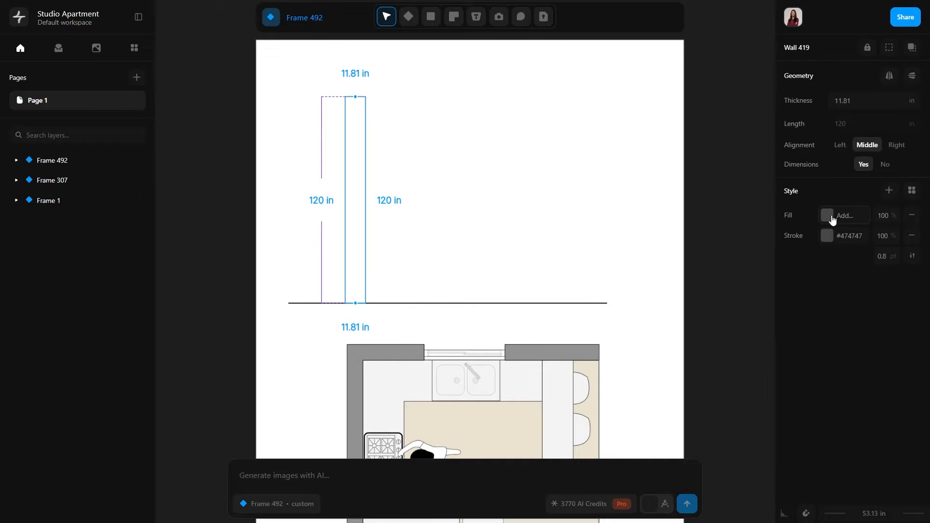
click(828, 216)
drag(640, 224, 606, 215)
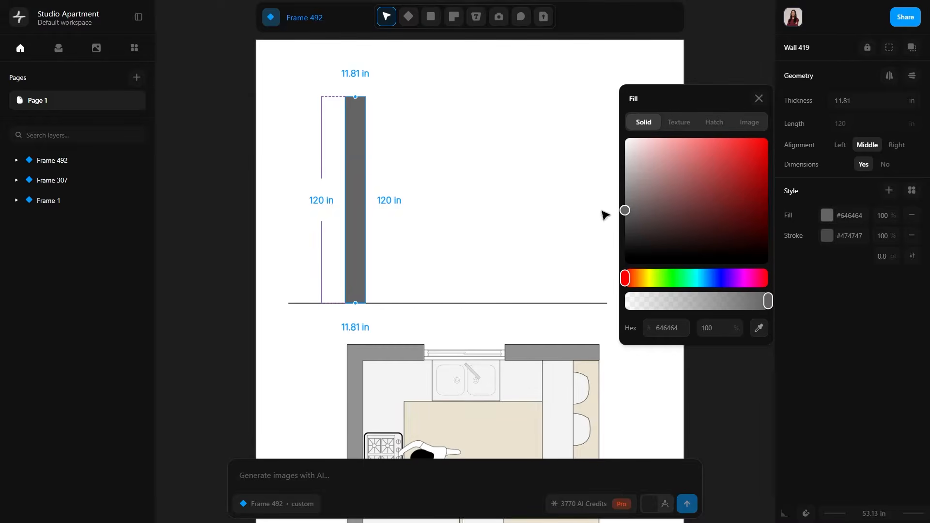
click(826, 236)
drag(639, 246, 625, 267)
click(758, 130)
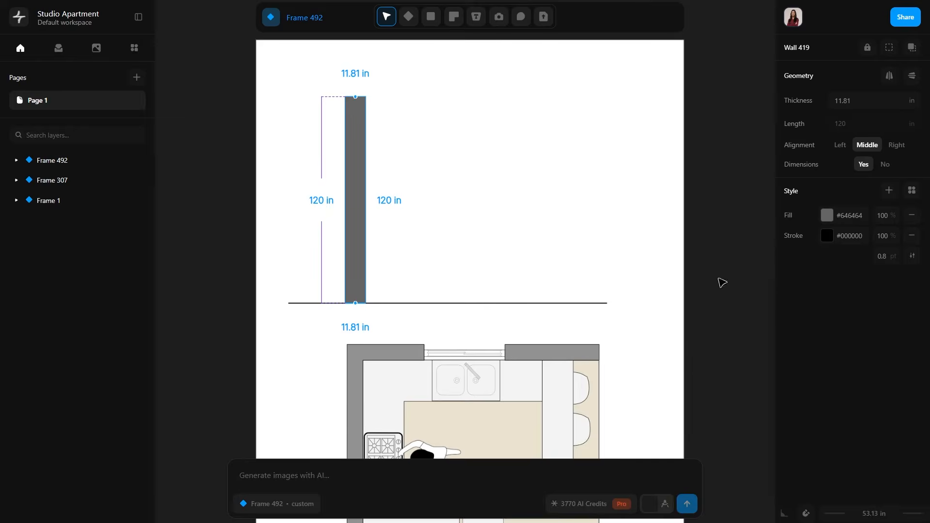
click(450, 241)
Change the upright wall's fill to the grey #929292 sampled from the floor plan's walls.
middle_drag(451, 242, 600, 251)
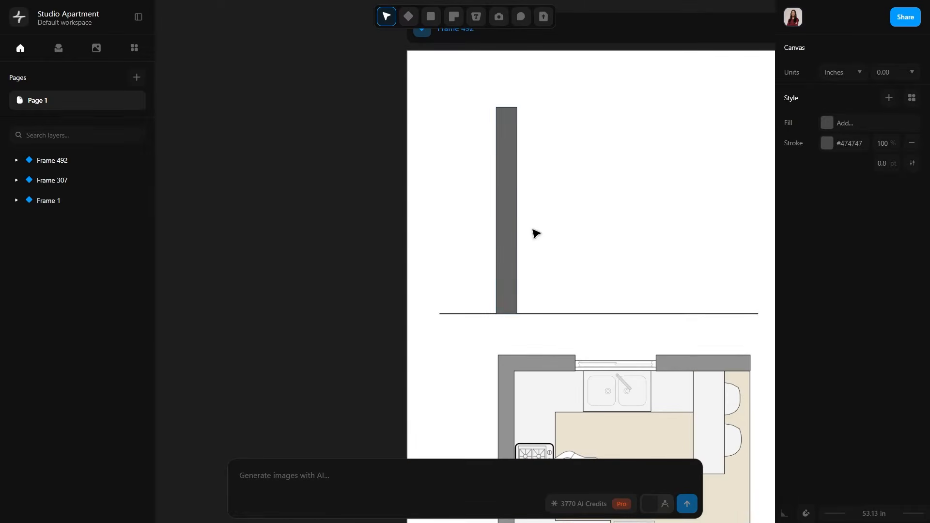
click(515, 229)
middle_drag(596, 260, 564, 199)
click(826, 215)
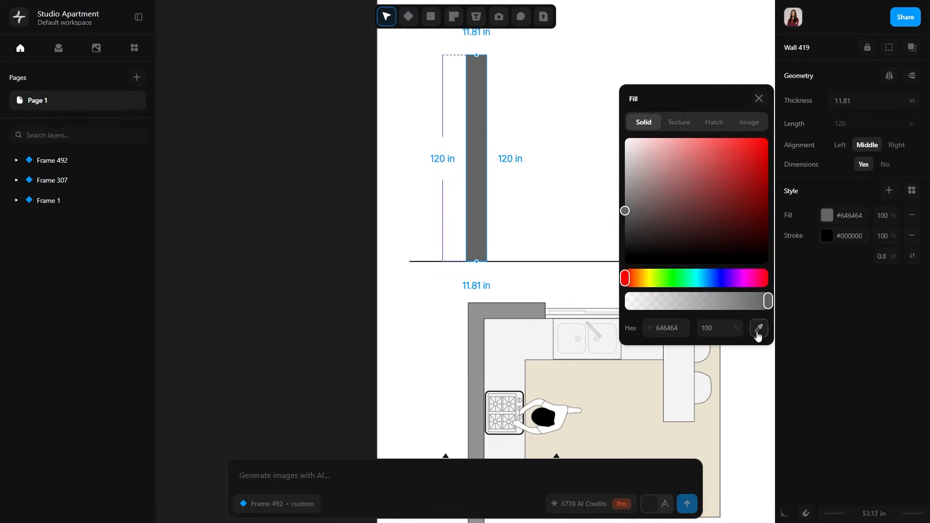
click(759, 328)
click(479, 321)
click(430, 318)
Align the upright wall with the floor plan's left outer wall and set its thickness to 9 in.
click(480, 202)
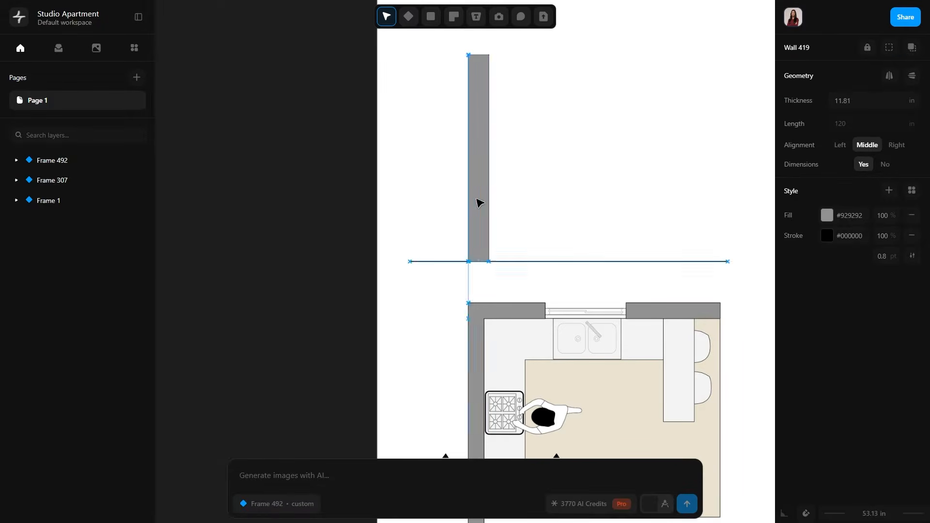
click(861, 100)
text(9)
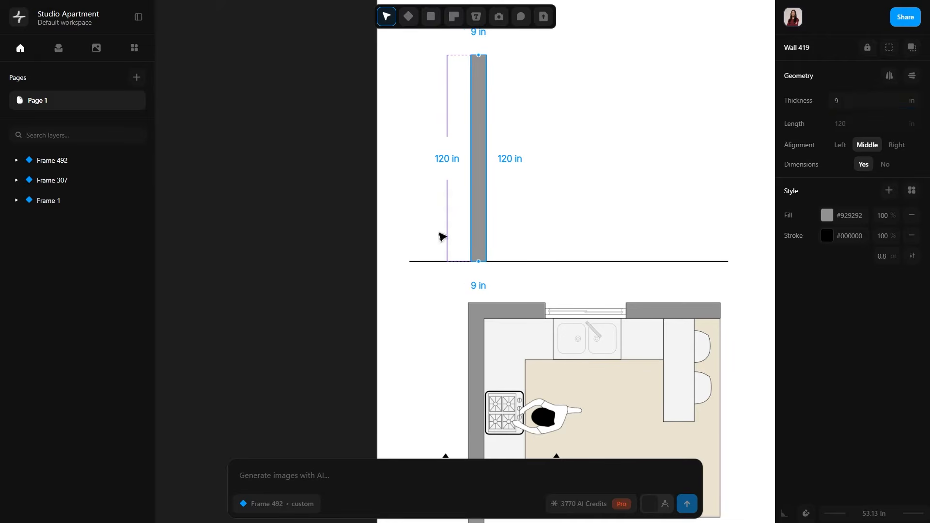
click(559, 289)
Examine the upright wall closely, from its junction with the ground line up to its top end.
scroll(554, 289, up, 5)
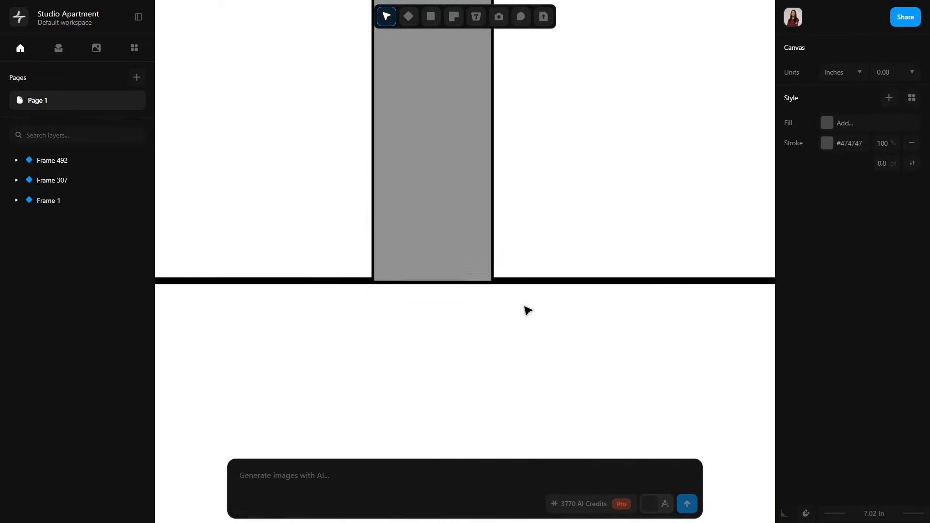
click(438, 229)
click(499, 368)
scroll(448, 359, down, 2)
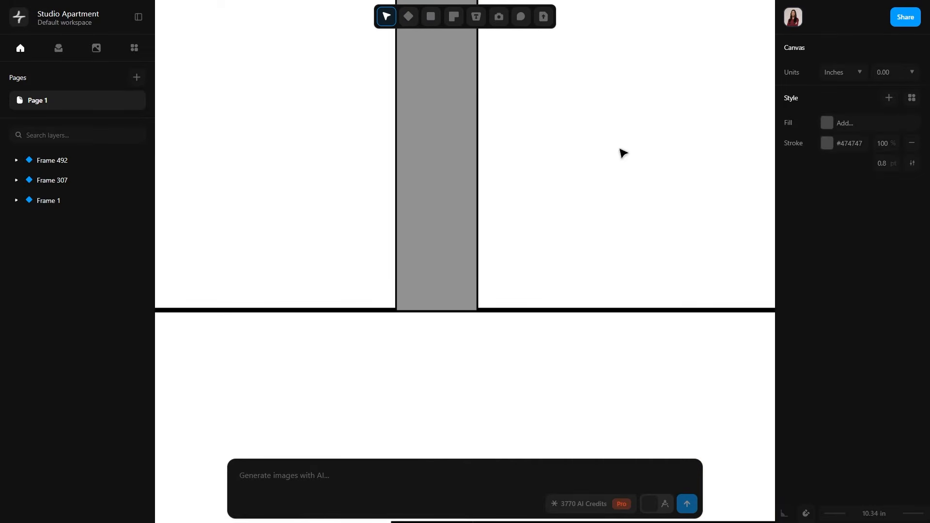
middle_drag(620, 149, 621, 258)
middle_drag(609, 216, 602, 253)
scroll(603, 252, down, 3)
middle_drag(585, 153, 545, 330)
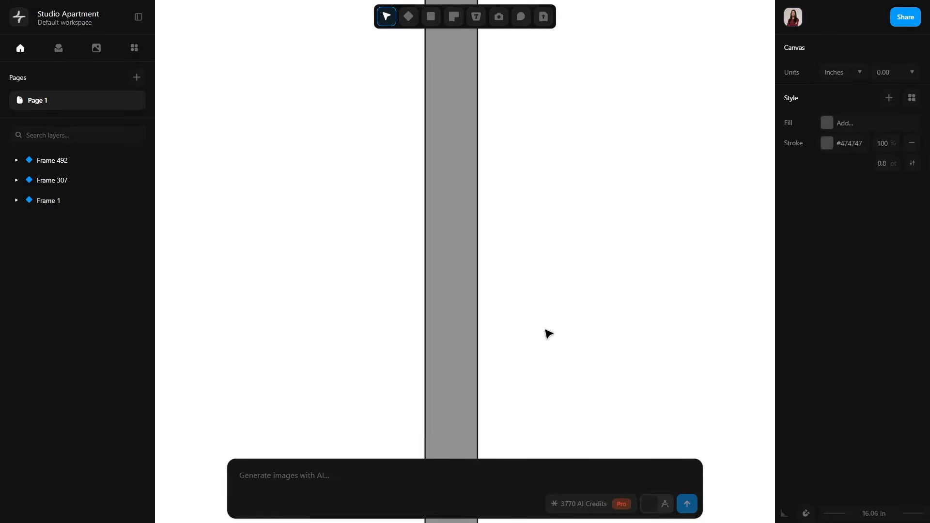
scroll(549, 334, down, 3)
middle_drag(565, 204, 498, 172)
Draw a closed polyline strip 1 in wide and 120 in tall along the right face of the upright wall.
click(430, 17)
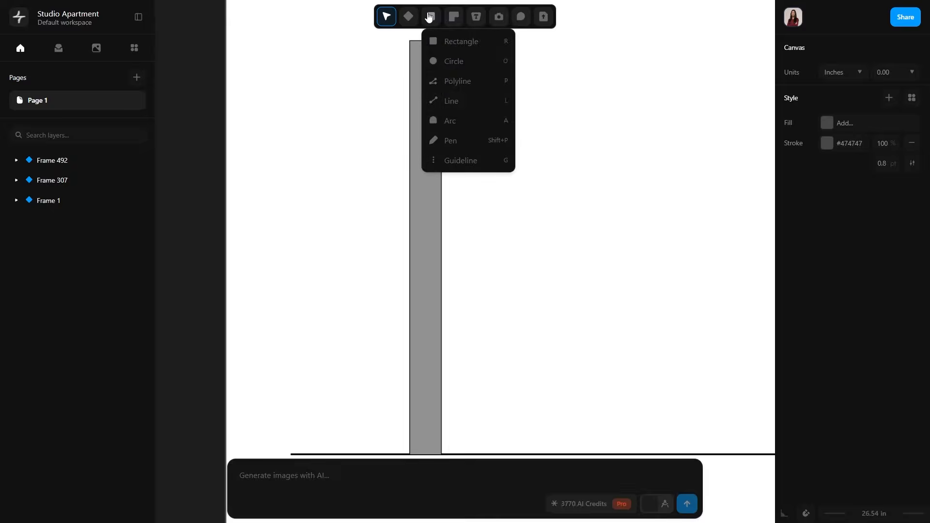
click(458, 81)
scroll(478, 83, up, 4)
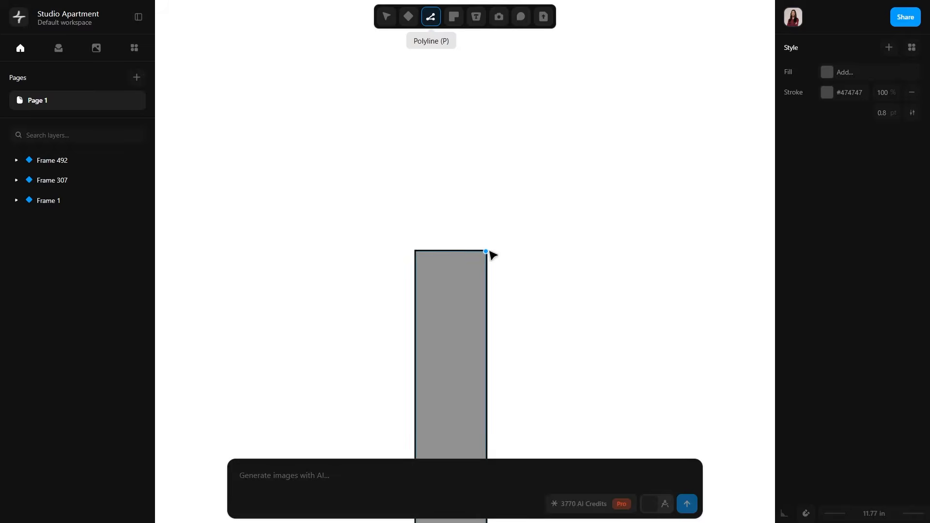
click(487, 251)
scroll(504, 346, down, 10)
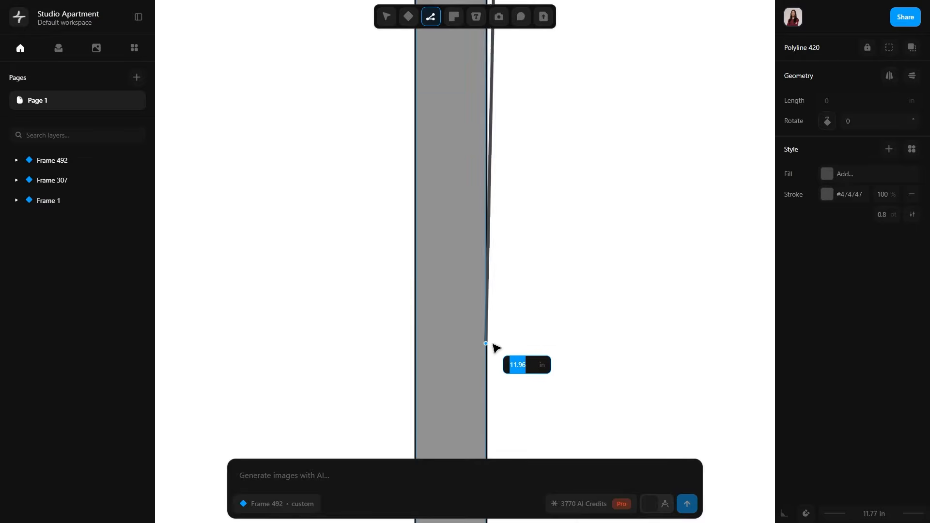
click(501, 376)
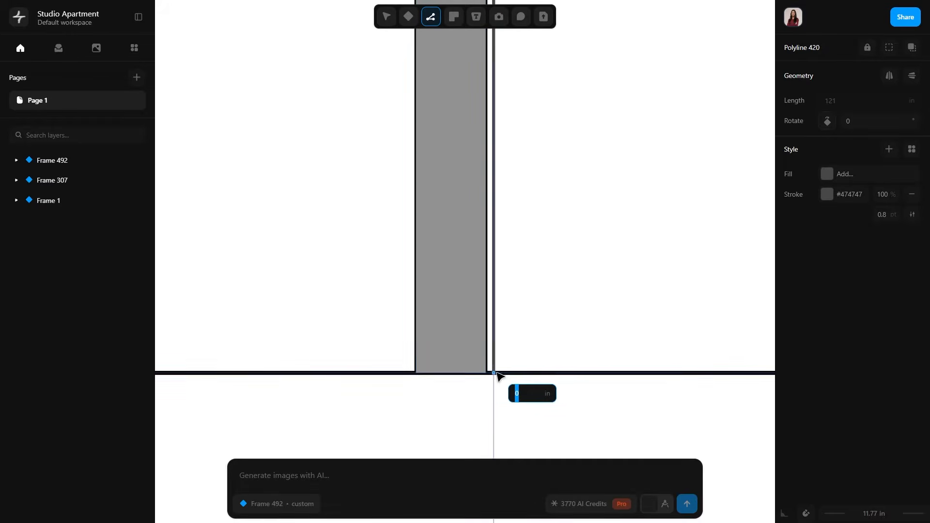
scroll(509, 203, up, 3)
scroll(509, 203, up, 3)
scroll(508, 201, down, 1)
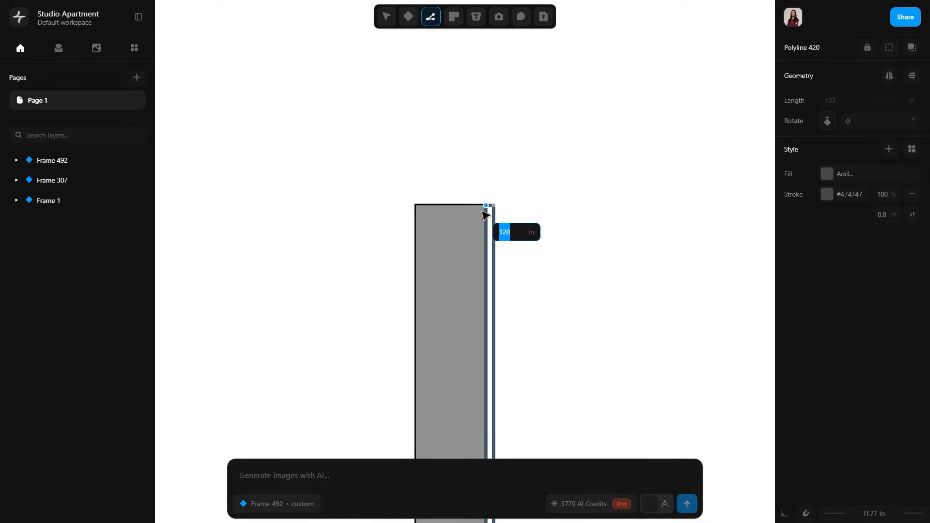
click(486, 205)
Give the strip beside the wall a black #000000 stroke of 0.4 pt and a light grey fill.
click(826, 216)
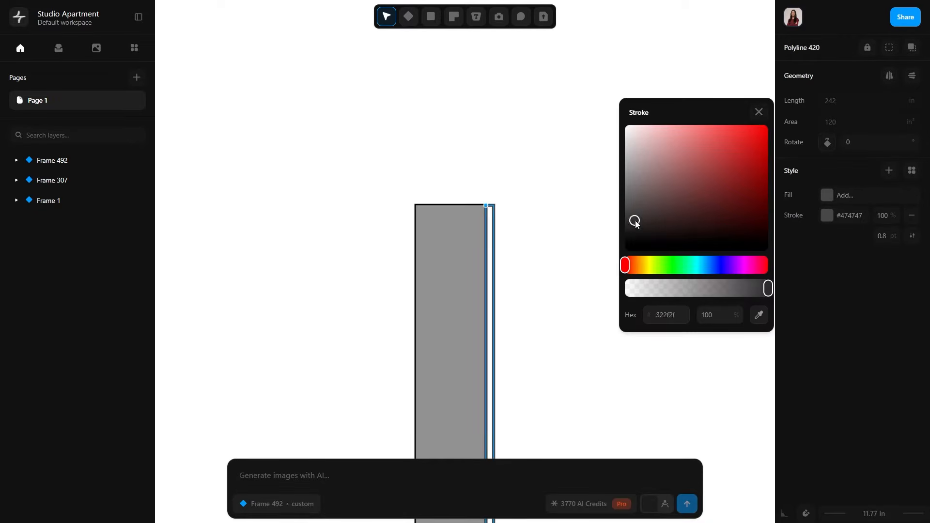
click(625, 246)
click(759, 113)
text(0.4)
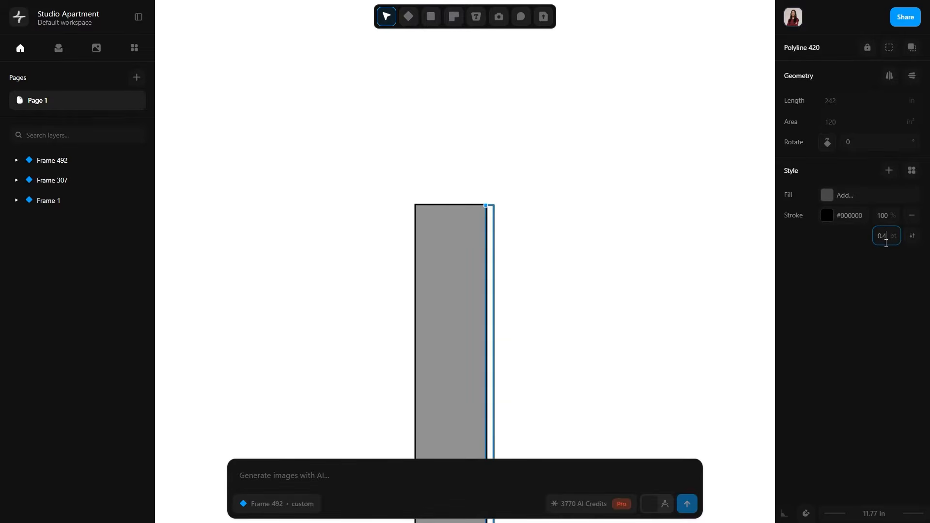
click(826, 195)
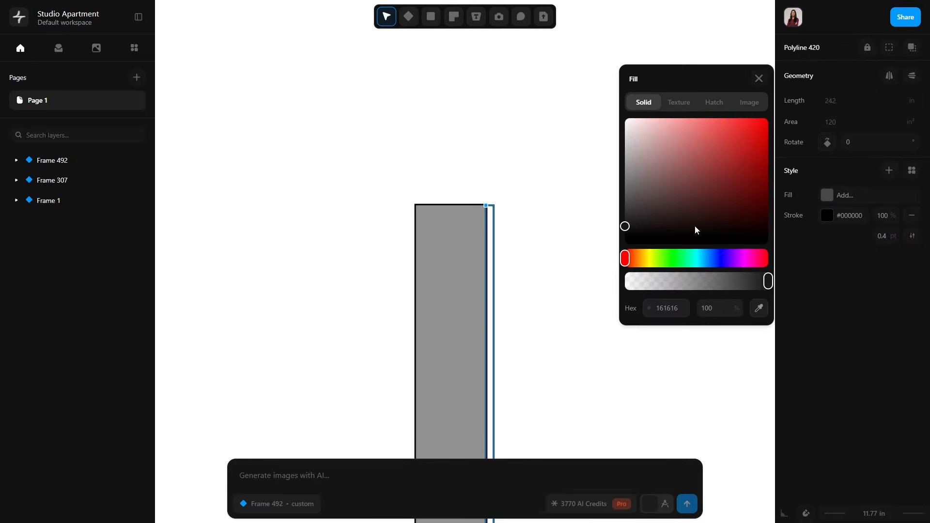
drag(625, 226, 588, 139)
click(548, 179)
ctrl+scroll(550, 186, down, 5)
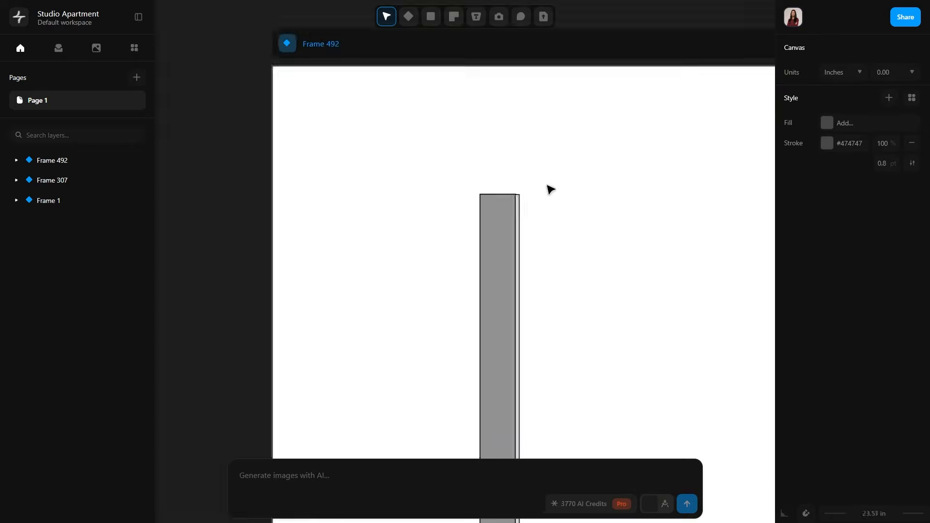
Examine the upright wall's foot at the ground line and the floor plan's counter and stove around the section cut line.
ctrl+scroll(555, 333, up, 4)
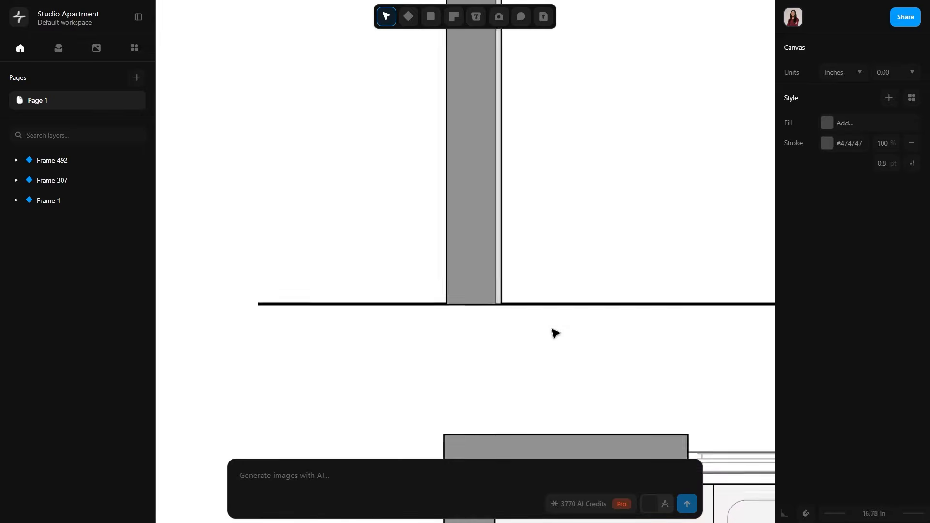
ctrl+scroll(560, 330, up, 1)
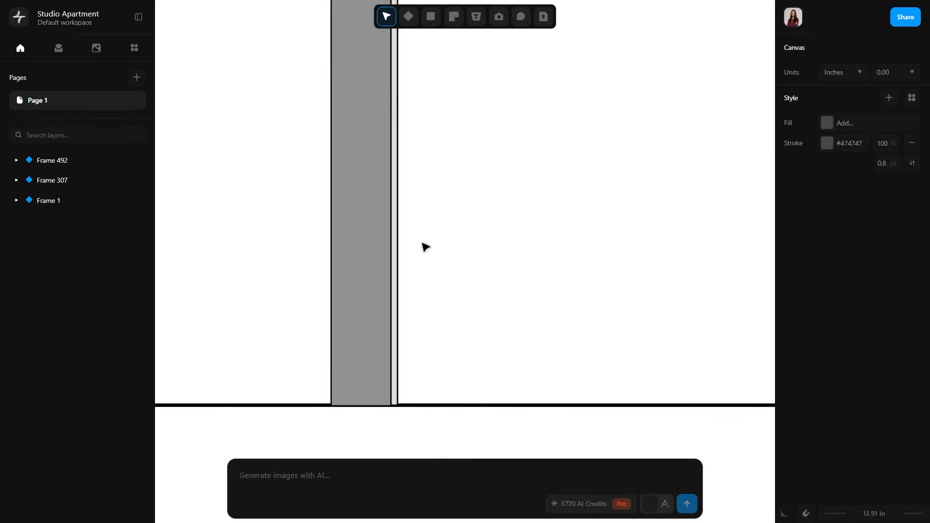
ctrl+scroll(501, 306, down, 3)
scroll(501, 307, down, 2)
ctrl+scroll(507, 391, up, 6)
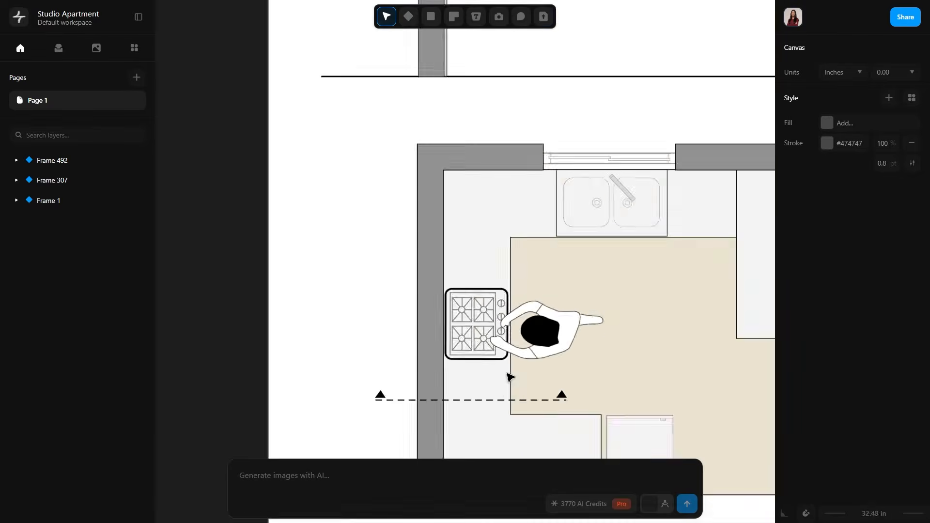
ctrl+scroll(506, 392, down, 3)
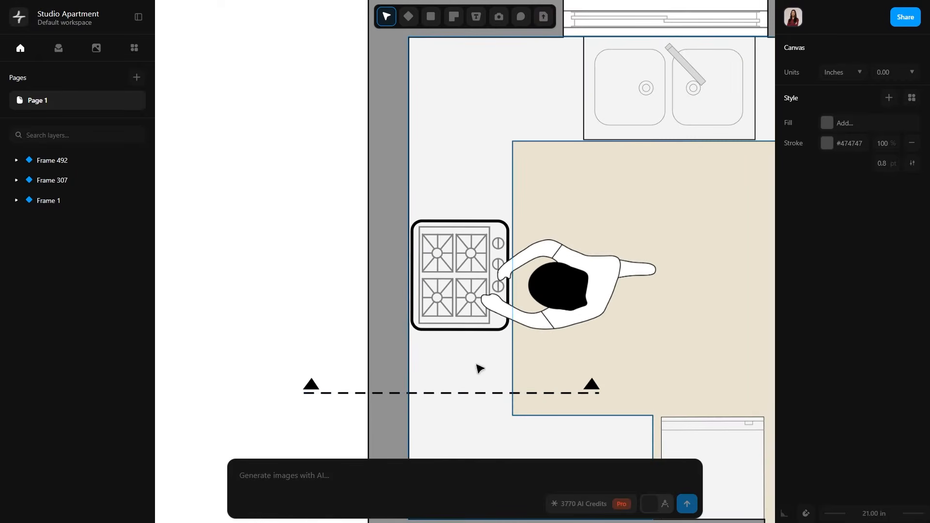
scroll(467, 370, up, 1)
ctrl+scroll(466, 371, down, 5)
scroll(466, 370, up, 4)
scroll(466, 370, down, 2)
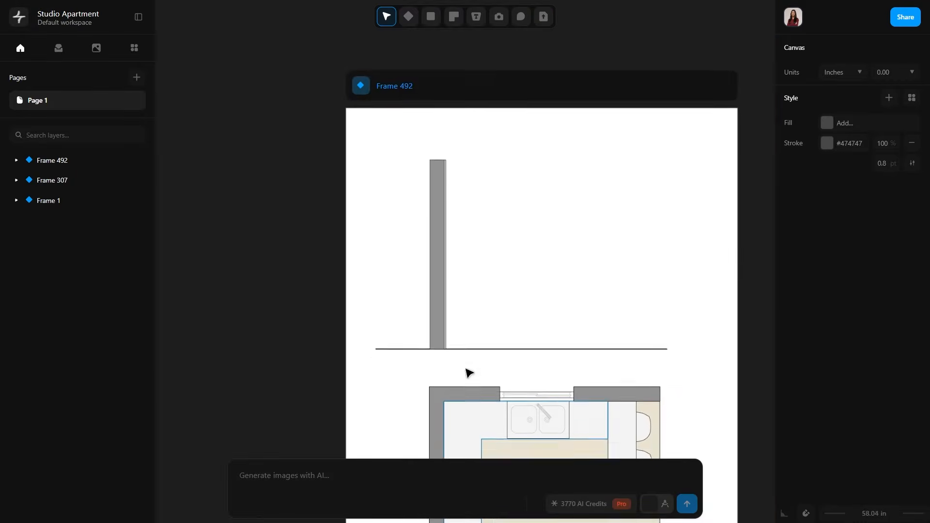
Draw a closed polyline rectangle 2 in wide and 3 in tall on the ground line, just right of the wall finish.
ctrl+scroll(466, 370, up, 3)
ctrl+scroll(466, 370, up, 2)
scroll(476, 285, up, 2)
key(l)
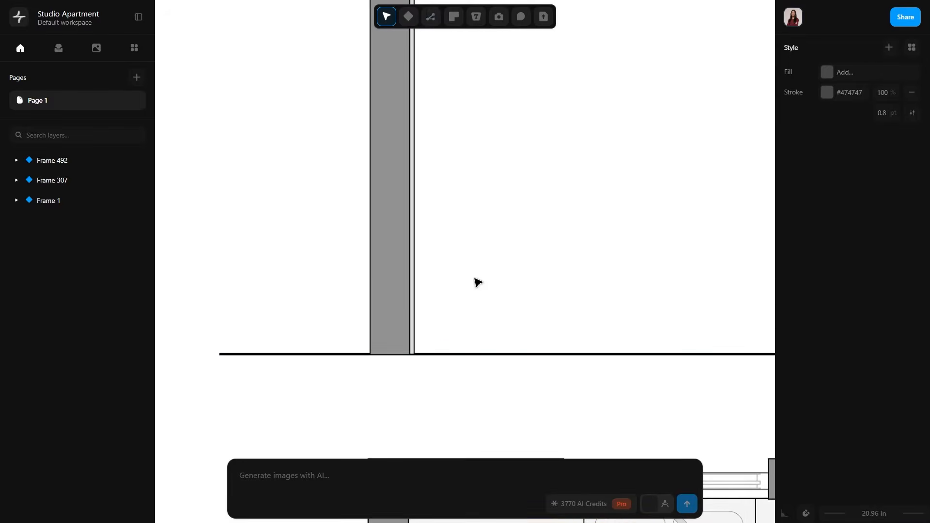
click(436, 354)
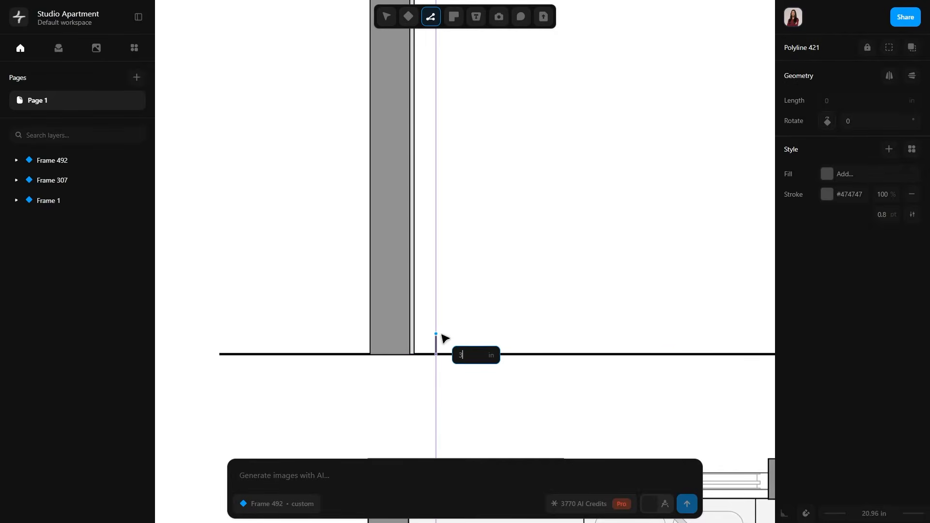
key(Return)
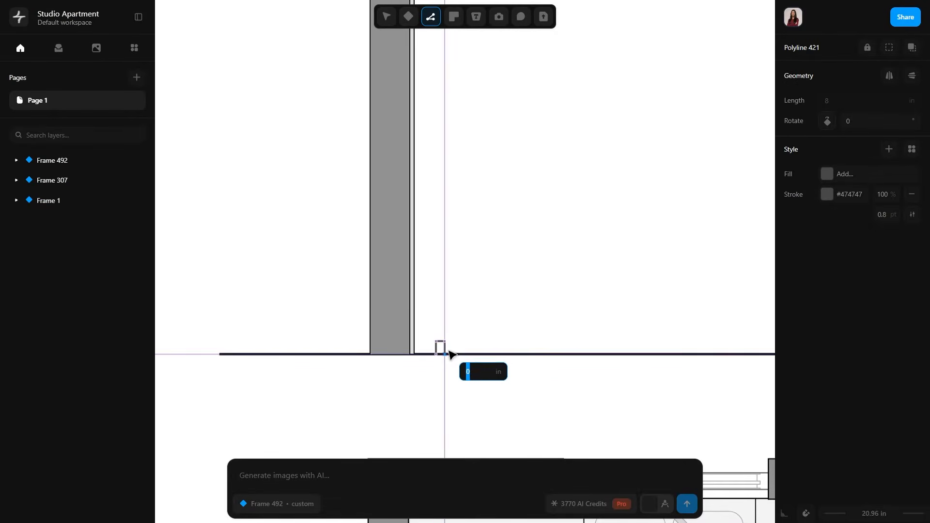
click(446, 354)
click(437, 355)
scroll(440, 355, up, 3)
click(463, 383)
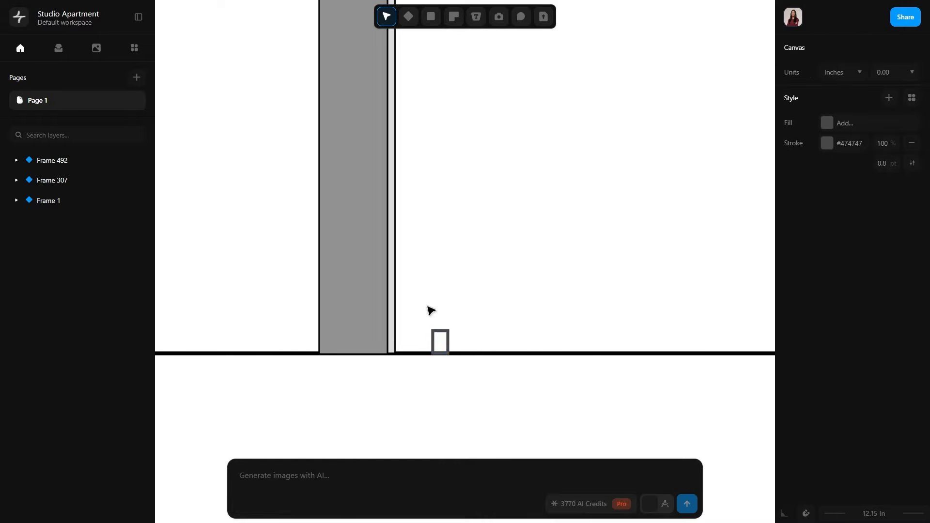
Give the small rectangle a black #000000 stroke of 0.4 pt and a light grey fill sampled from the wall finish strip.
click(444, 344)
click(826, 215)
click(625, 244)
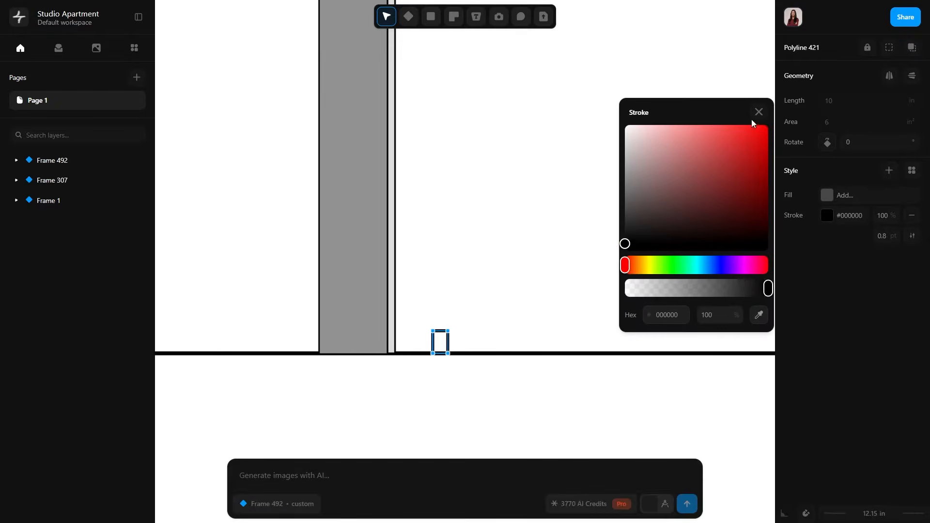
click(757, 111)
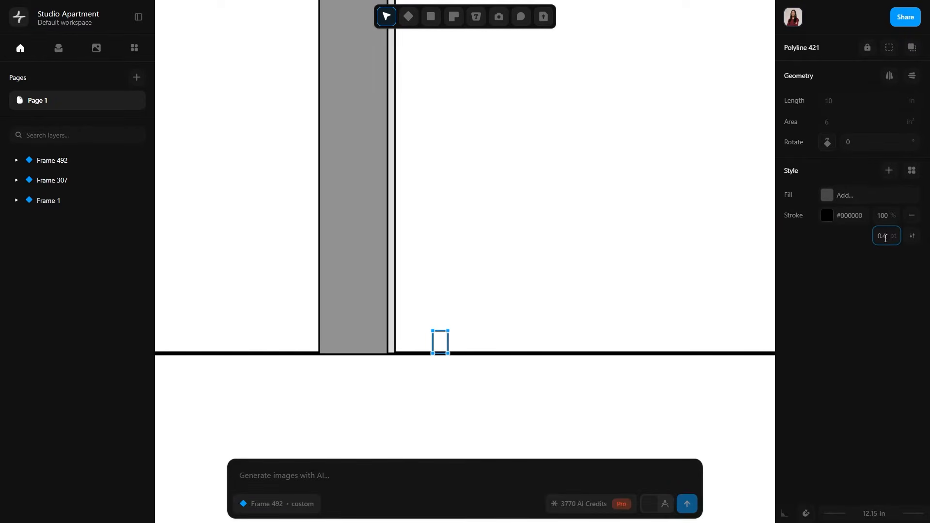
click(826, 196)
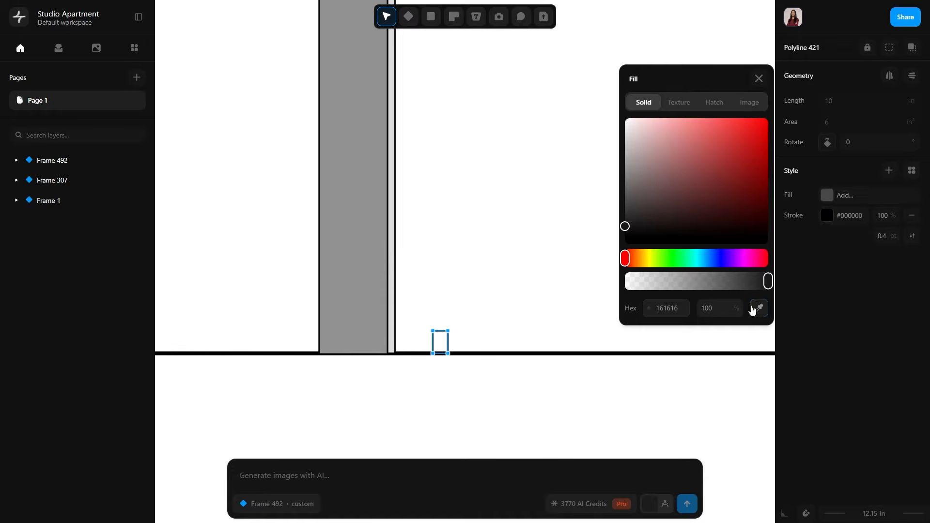
click(758, 308)
click(391, 270)
click(494, 281)
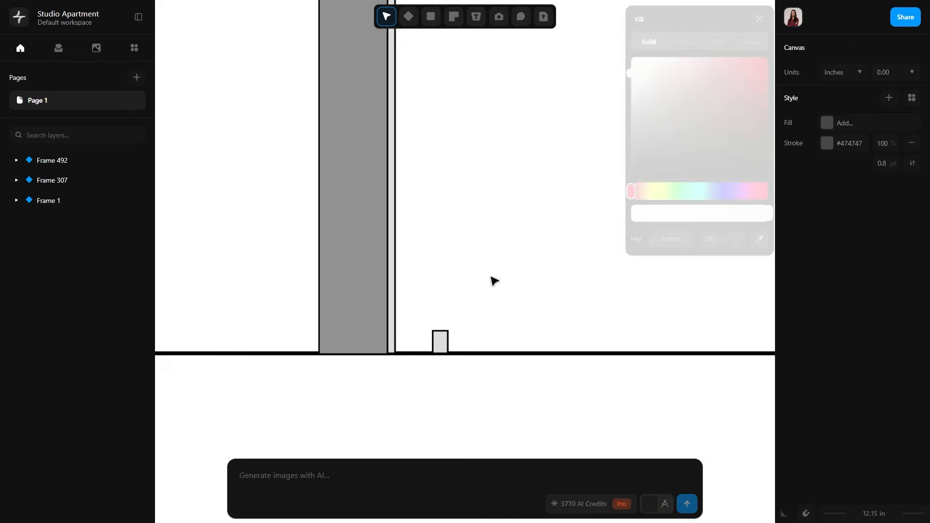
Copy the small grey cabinet leg to the right along the ground line.
click(431, 334)
alt+drag(443, 342, 491, 336)
click(527, 318)
middle_drag(470, 310, 487, 351)
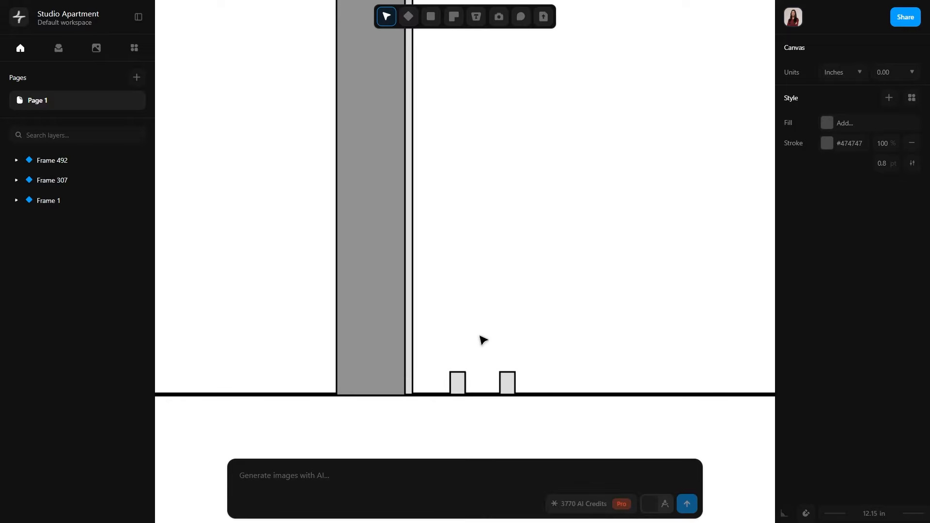
Draw the base cabinet outline 24 in wide and 30 in tall against the wall finish, starting 3 in above the ground line.
key(p)
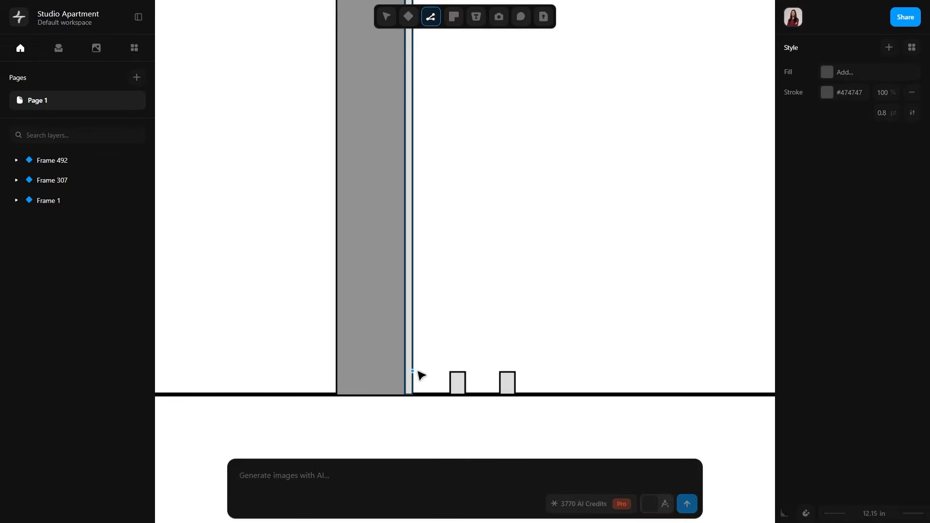
click(412, 394)
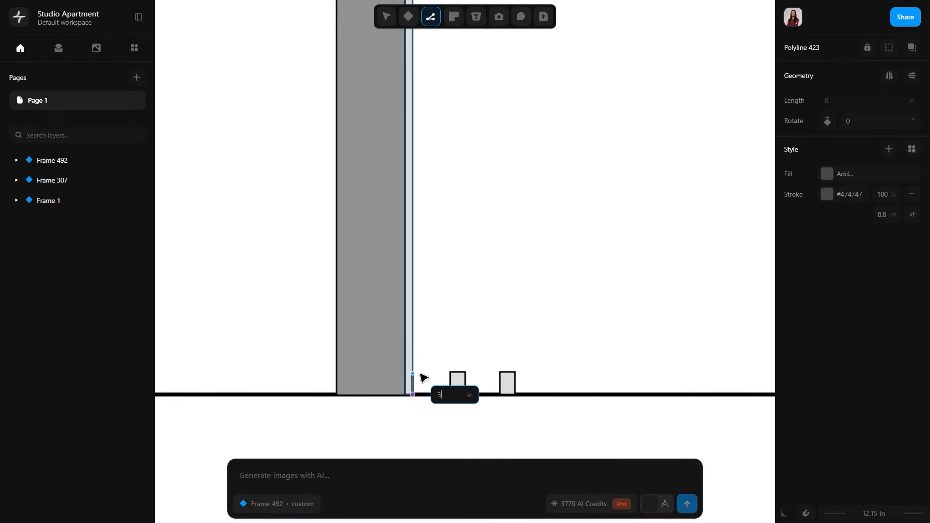
text(3)
key(Return)
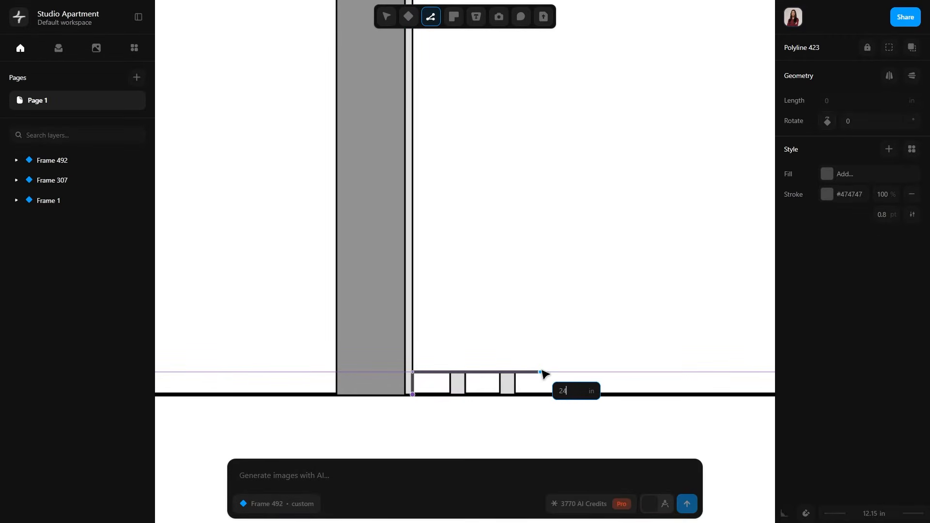
key(Return)
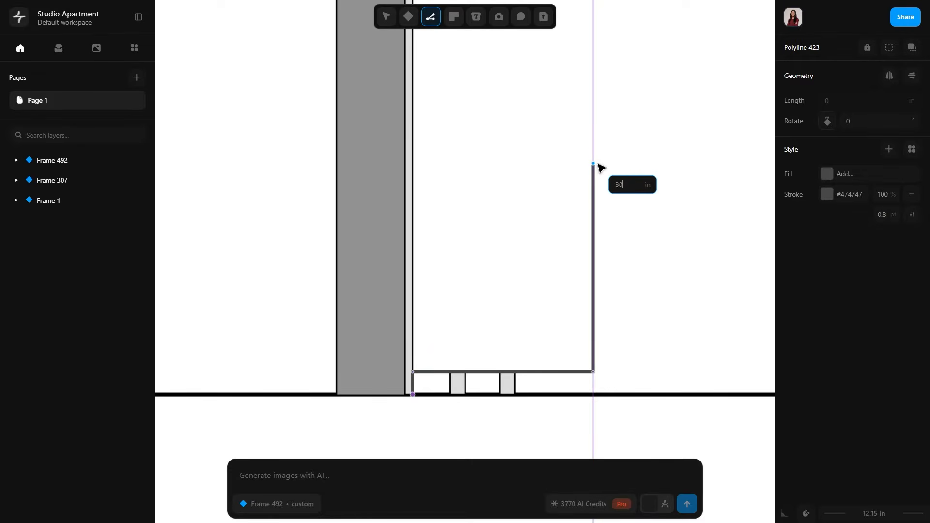
click(593, 145)
click(412, 145)
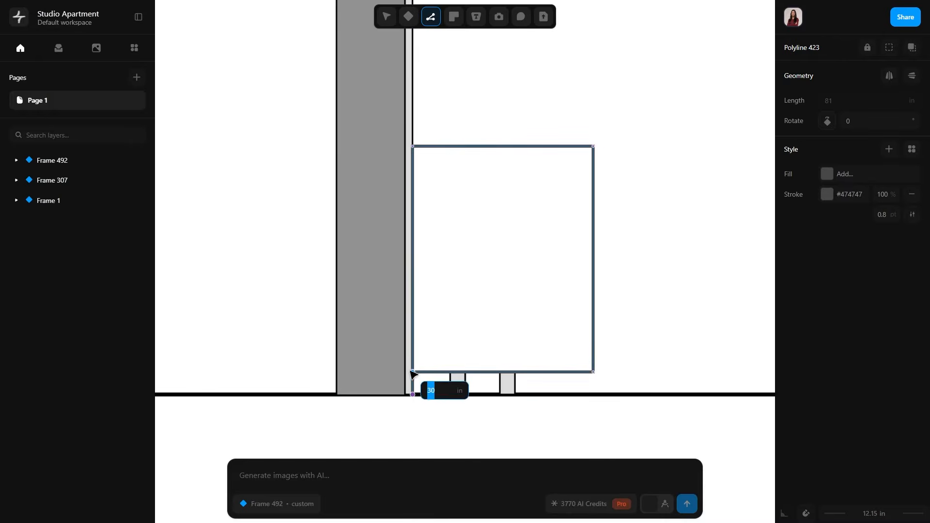
click(412, 373)
key(Escape)
middle_drag(531, 229, 521, 278)
click(660, 313)
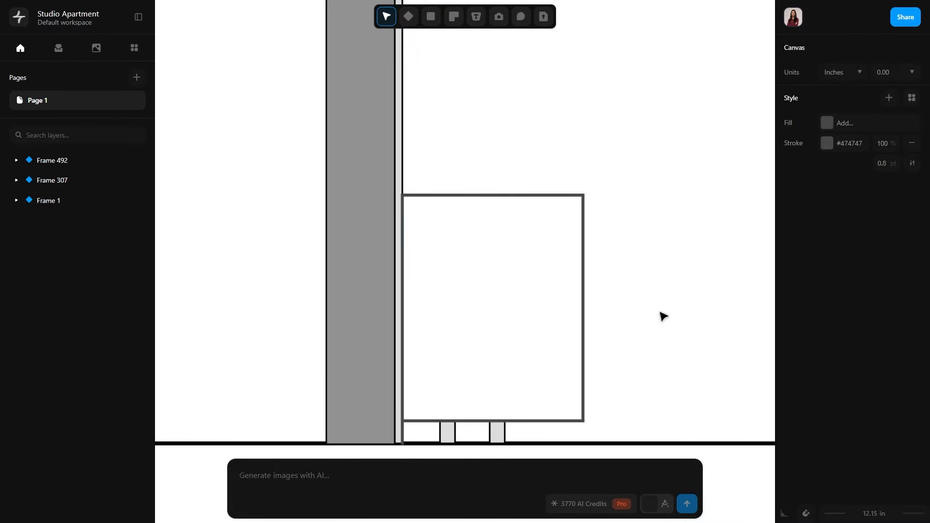
Move the right cabinet leg slightly further right beneath the base cabinet.
scroll(606, 198, down, 4)
drag(452, 223, 501, 296)
click(495, 293)
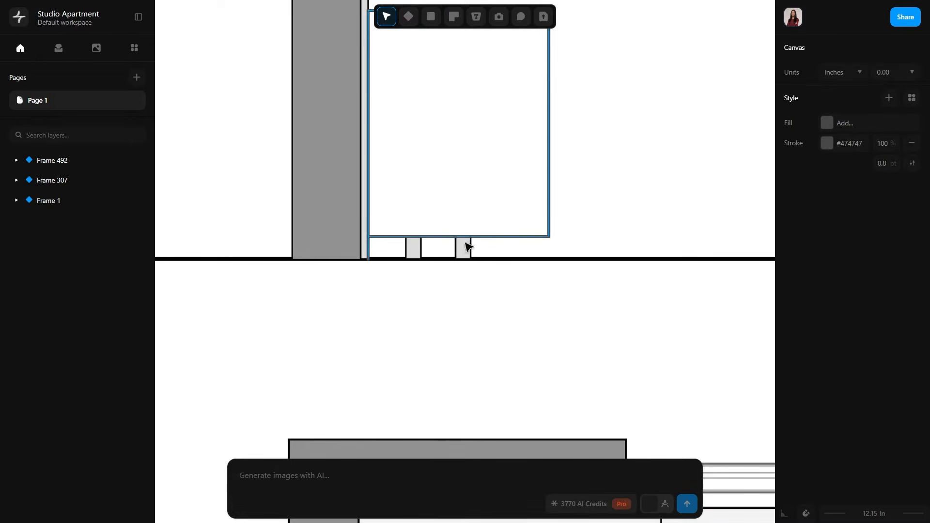
click(464, 242)
click(530, 288)
ctrl+scroll(533, 293, up, 5)
click(392, 204)
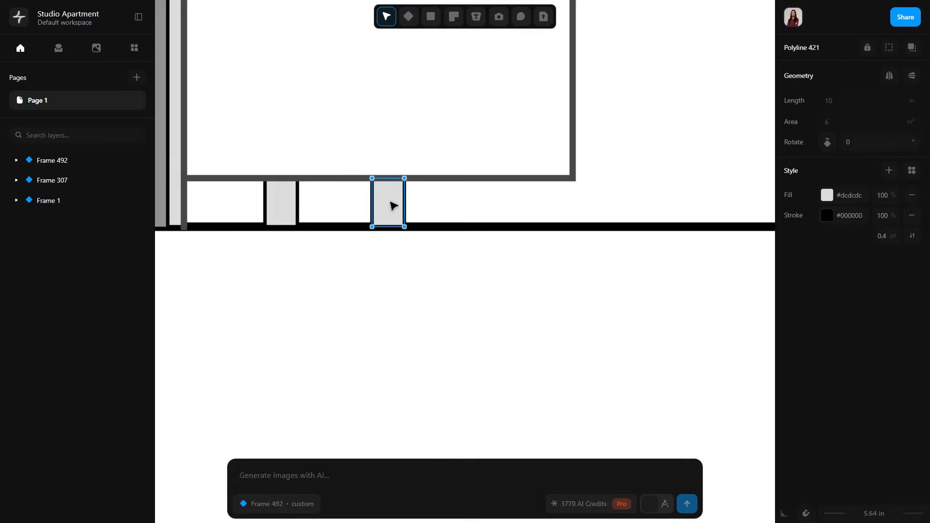
drag(393, 204, 447, 204)
click(469, 297)
scroll(465, 293, down, 6)
middle_drag(593, 155, 597, 273)
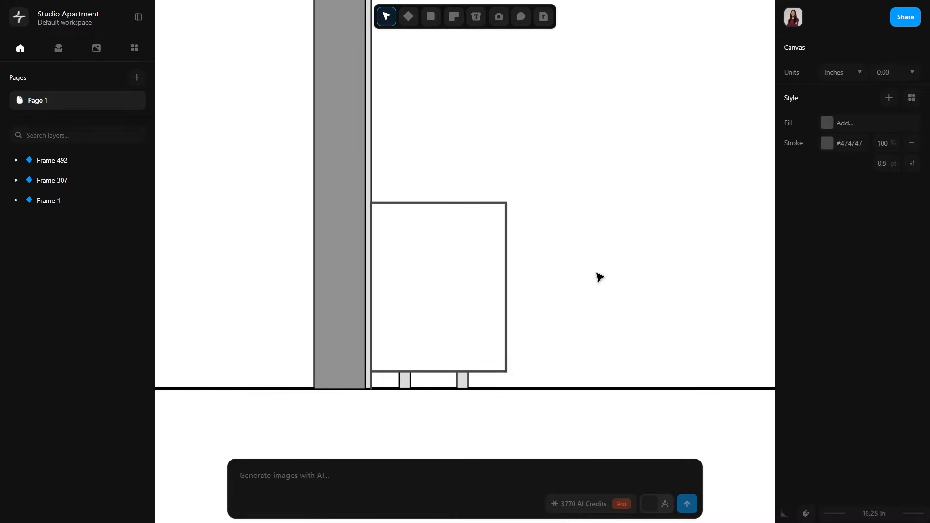
Draw the upper cabinet outline 12 in deep and 36 in tall against the wall finish, 24 in above the base cabinet.
middle_drag(529, 126, 543, 253)
key(p)
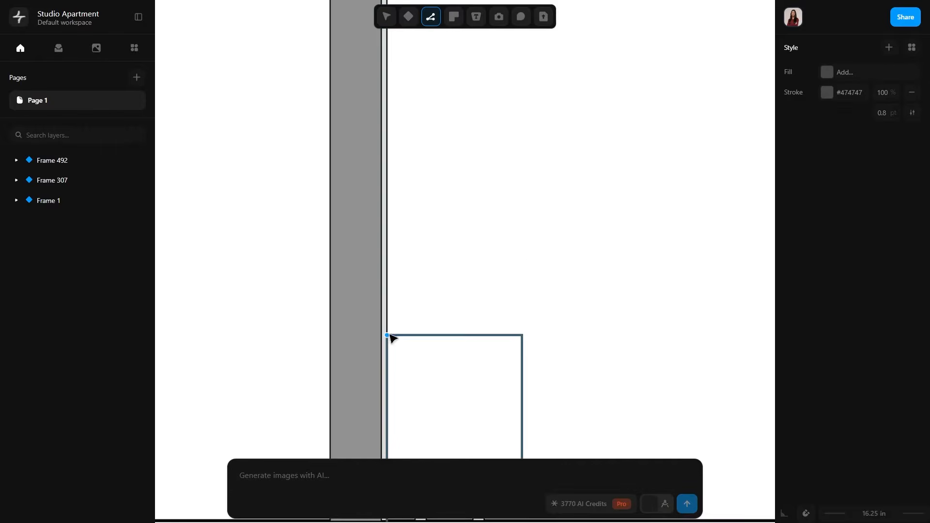
click(387, 335)
text(24)
key(Return)
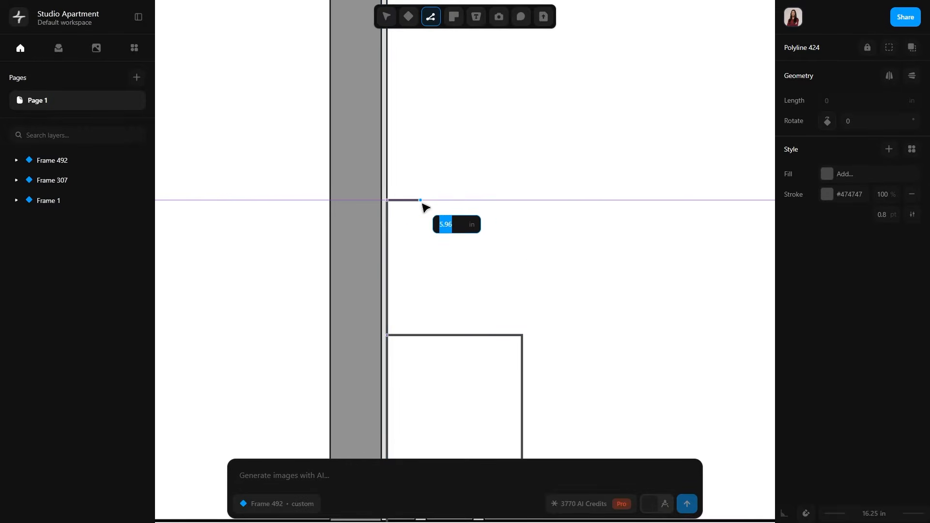
text(12)
key(Return)
scroll(458, 155, up, 3)
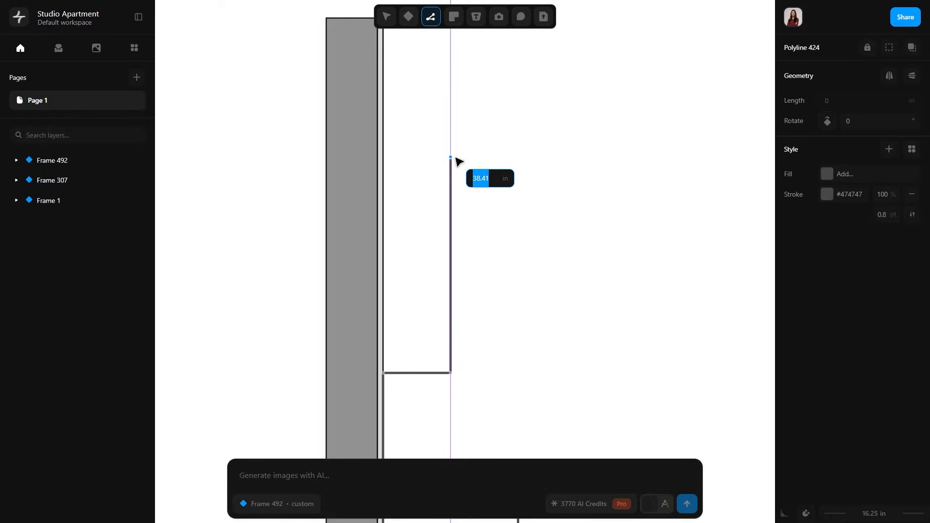
key(Return)
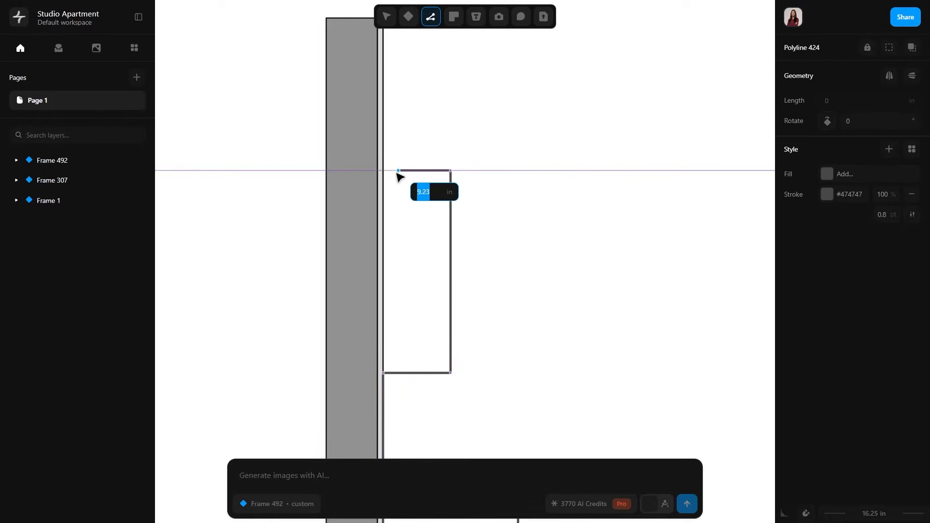
click(388, 172)
click(391, 369)
key(Escape)
scroll(471, 178, down, 3)
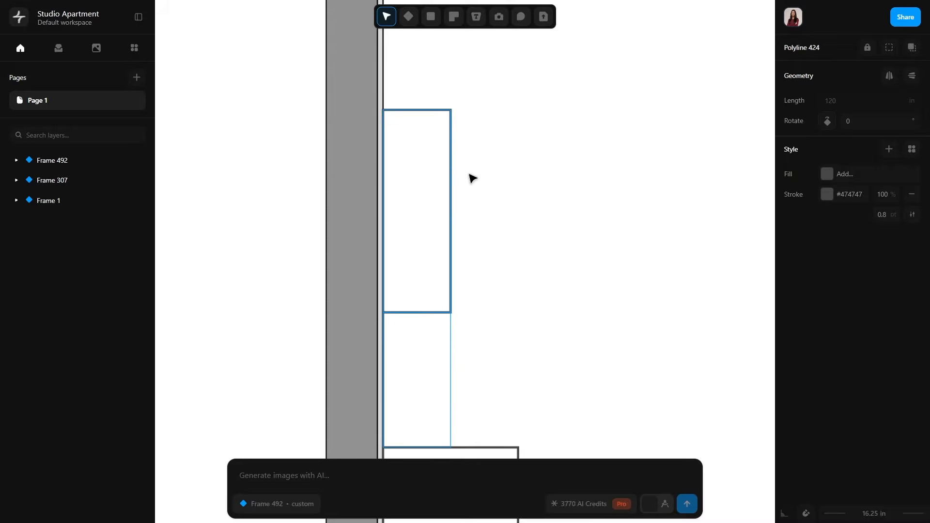
ctrl+scroll(473, 179, down, 5)
scroll(491, 227, up, 4)
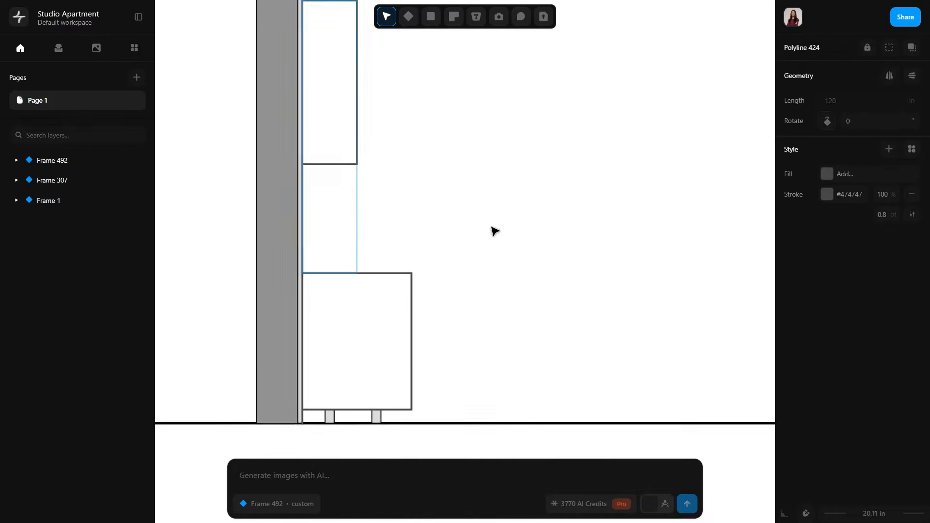
key(Escape)
Draw a closed polyline panel 0.75 in thick across the full depth of the upper cabinet's bottom edge.
middle_drag(441, 216, 522, 265)
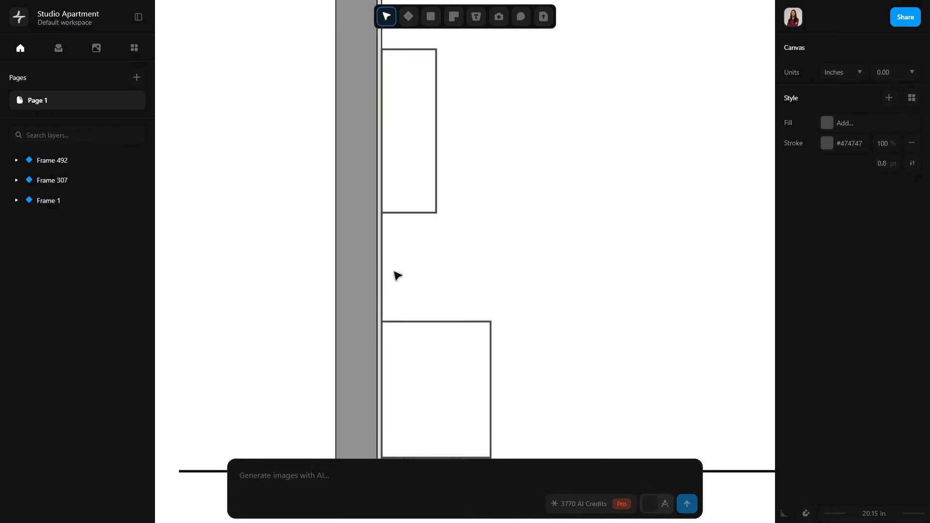
middle_drag(560, 319, 597, 286)
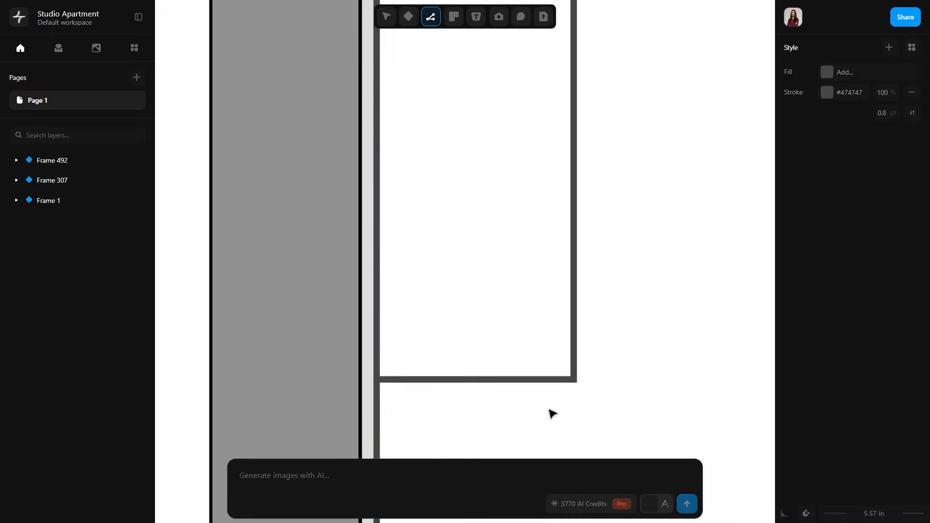
click(574, 380)
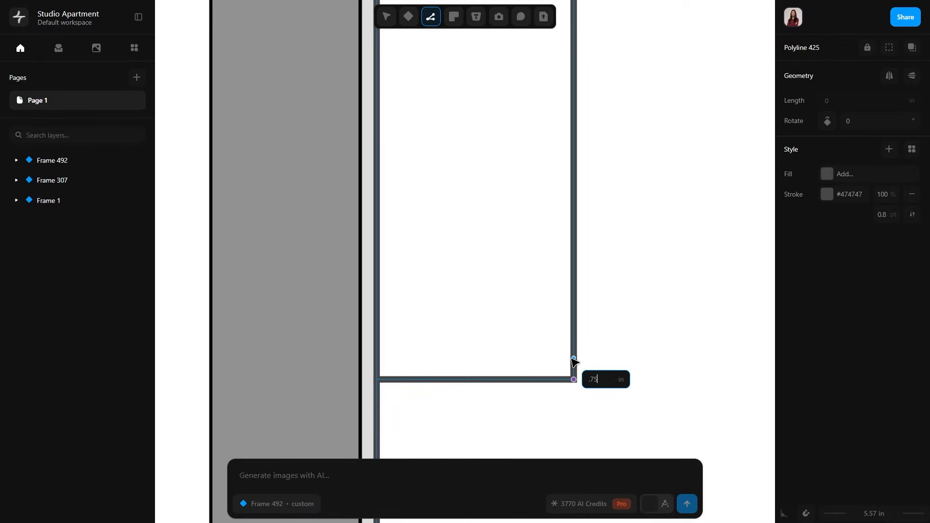
click(574, 367)
click(377, 367)
click(377, 379)
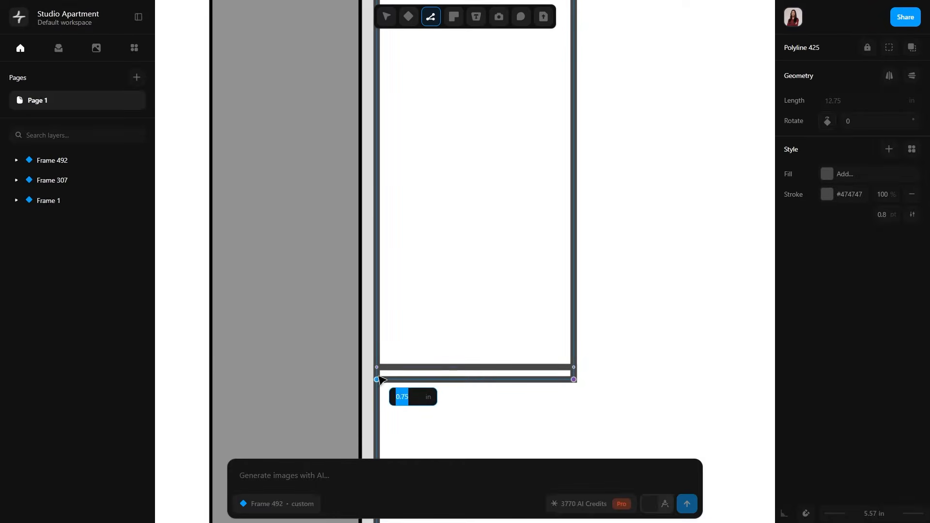
click(574, 380)
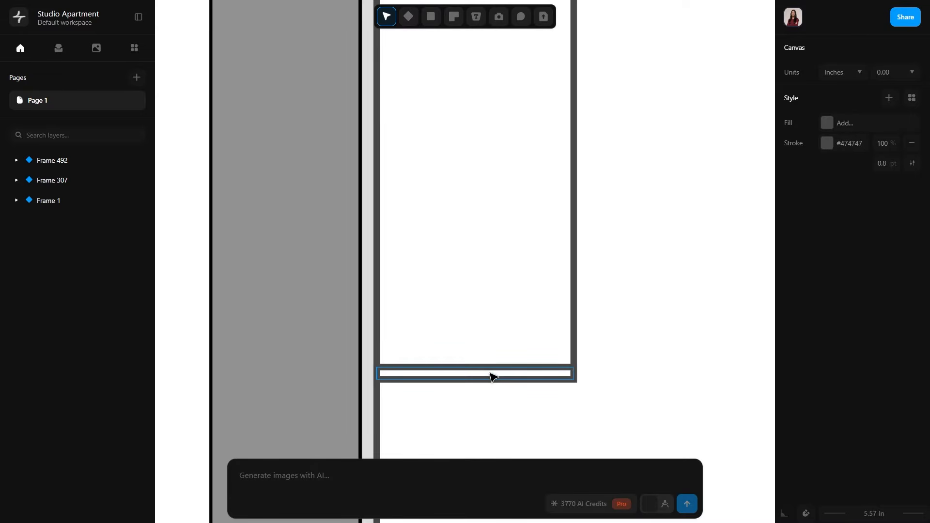
Draw a closed C-shaped polyline for the upper cabinet's bottom, back and top panels, matching the thickness of the existing bottom panel.
key(l)
click(573, 367)
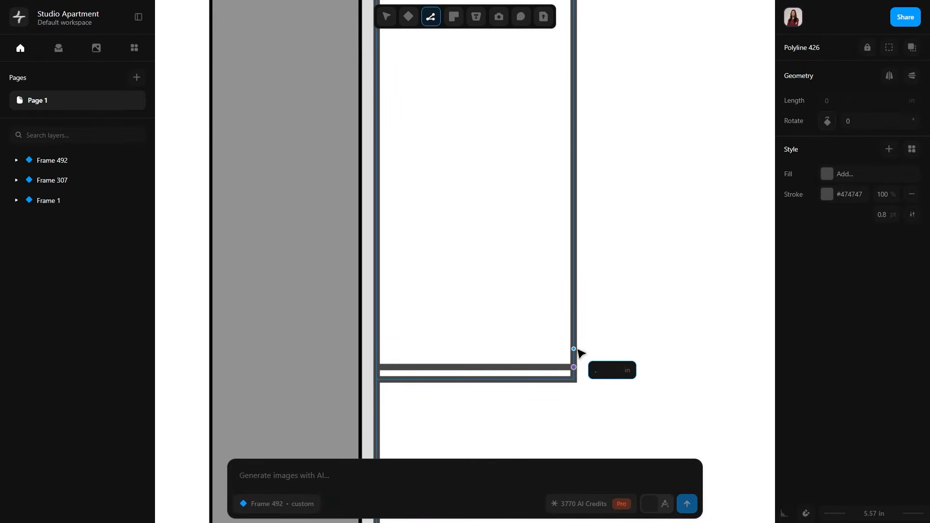
key(Return)
click(391, 355)
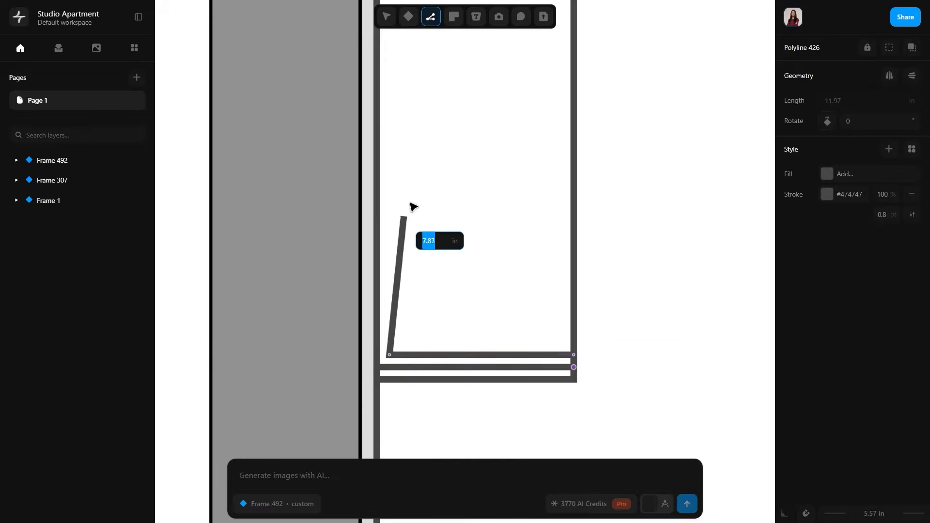
middle_drag(419, 67, 405, 220)
scroll(408, 223, up, 5)
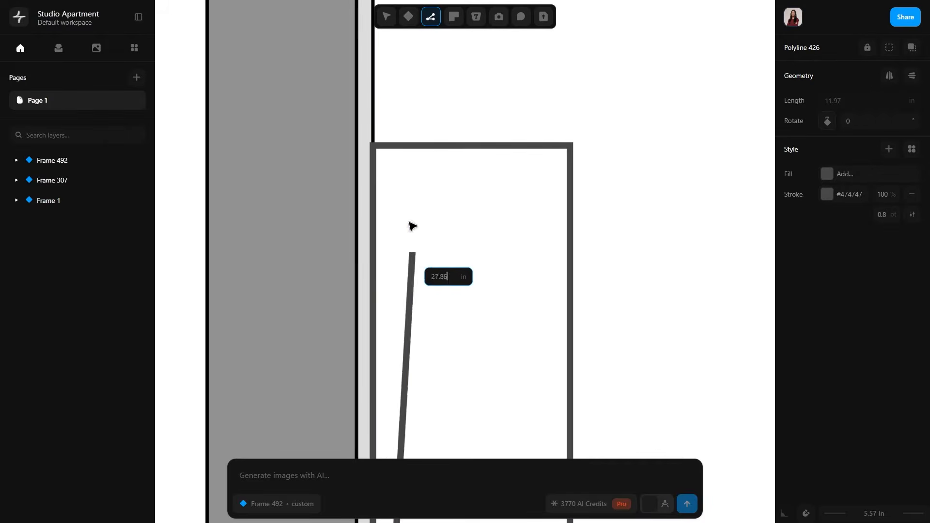
click(386, 159)
click(568, 156)
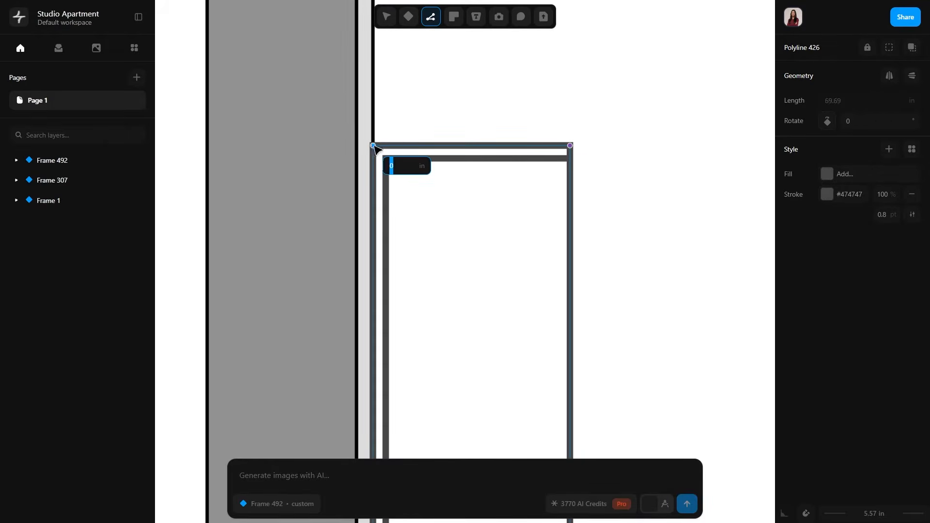
middle_drag(408, 299, 417, 88)
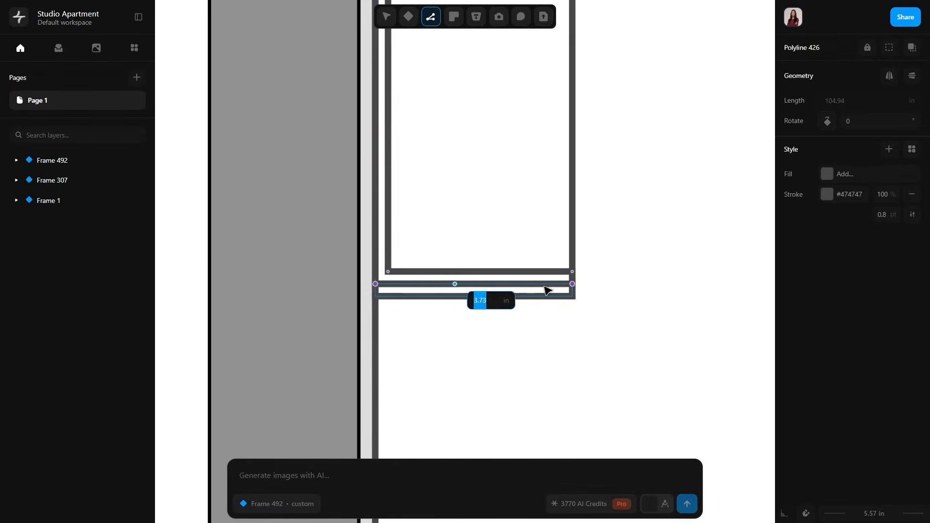
click(572, 284)
Delete the original rectangular outline of the upper cabinet.
click(645, 222)
middle_drag(644, 222, 627, 339)
click(555, 294)
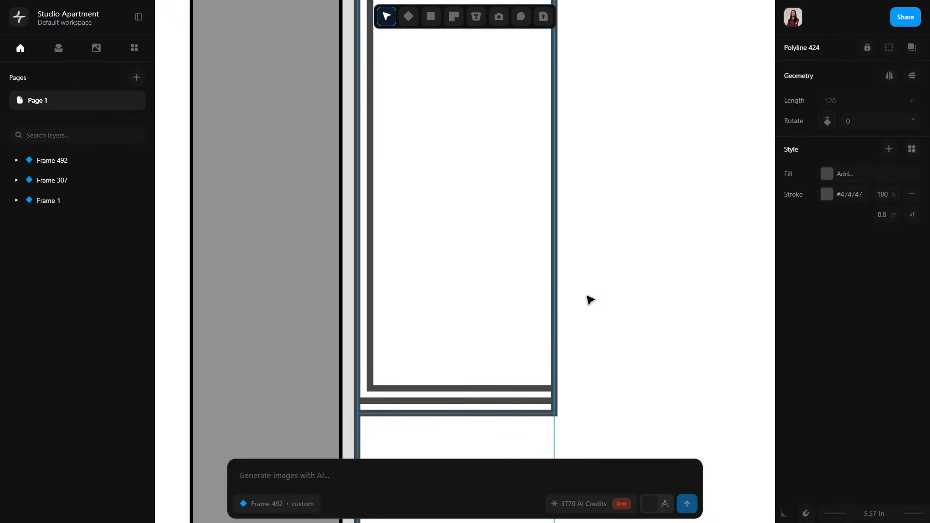
key(Delete)
Draw a closed door panel along the upper cabinet's open front, from its top corner to slightly below the bottom panel.
scroll(568, 313, down, 3)
middle_drag(574, 264, 557, 298)
key(p)
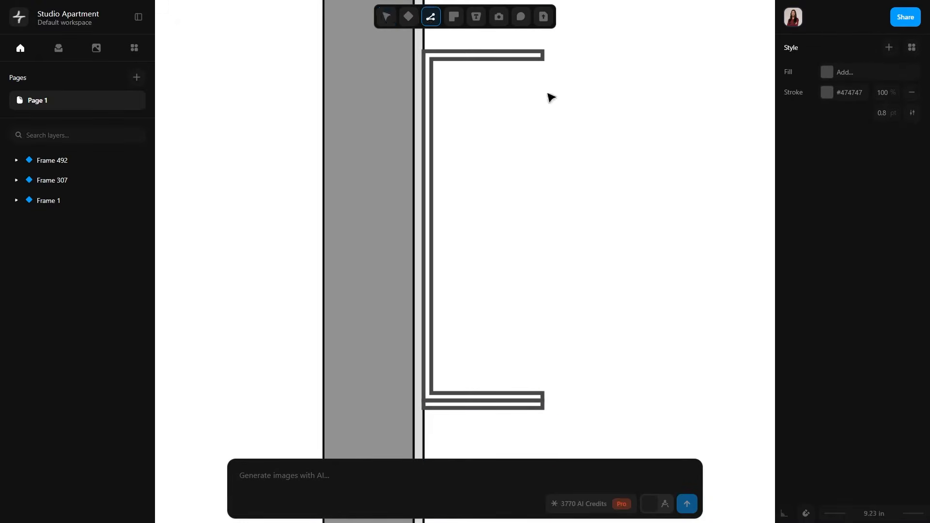
click(543, 51)
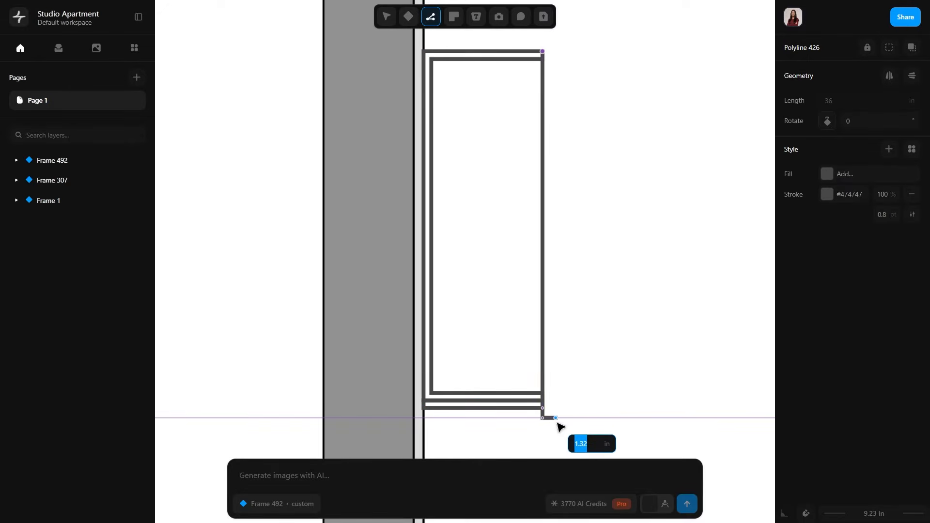
click(556, 418)
click(554, 52)
key(Escape)
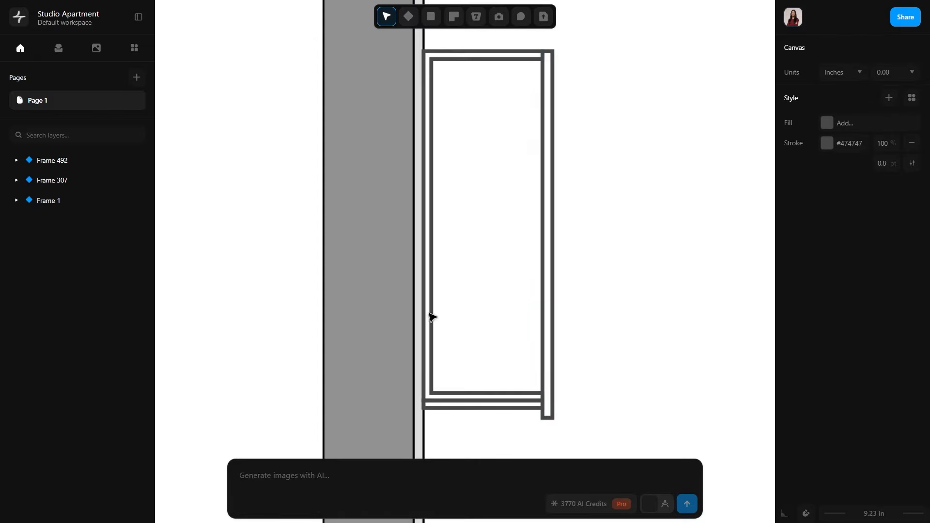
mouse_move(488, 286)
middle_down()
mouse_move(504, 318)
mouse_move(495, 278)
middle_up()
key(p)
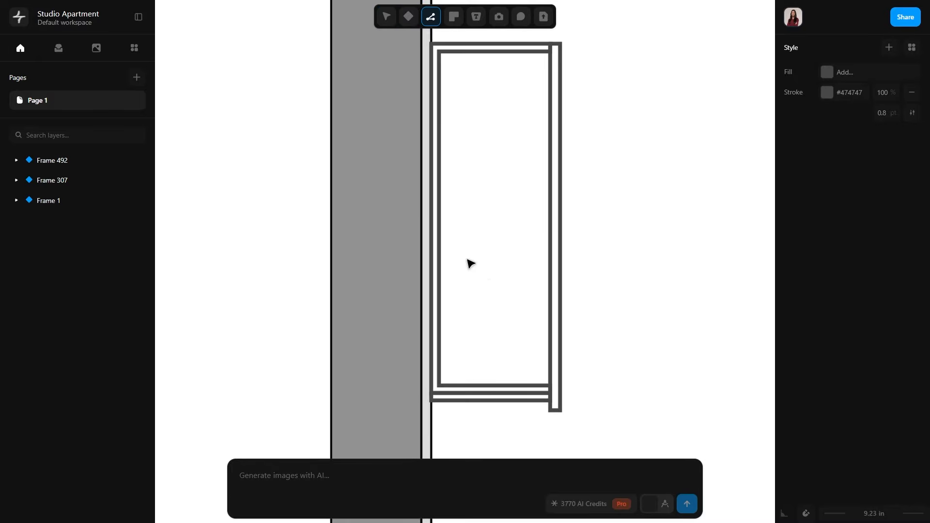
click(440, 218)
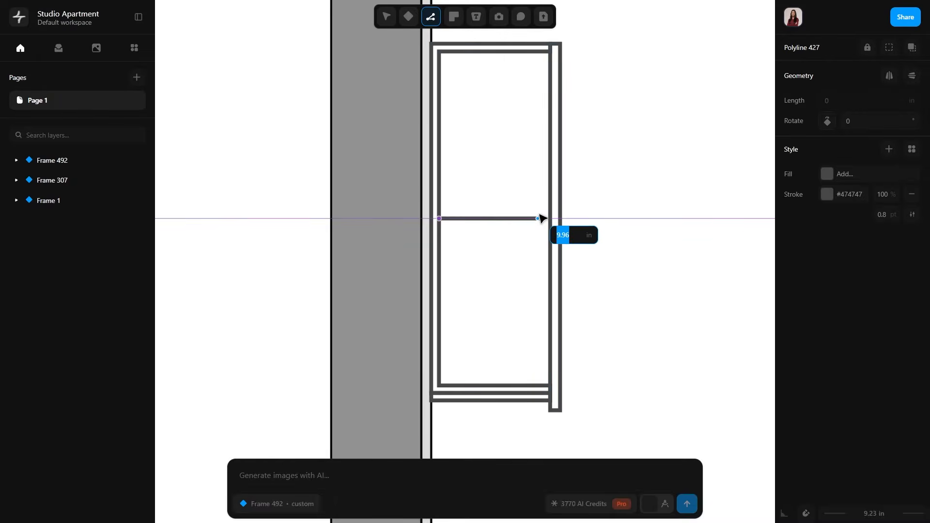
scroll(543, 215, up, 5)
key(Return)
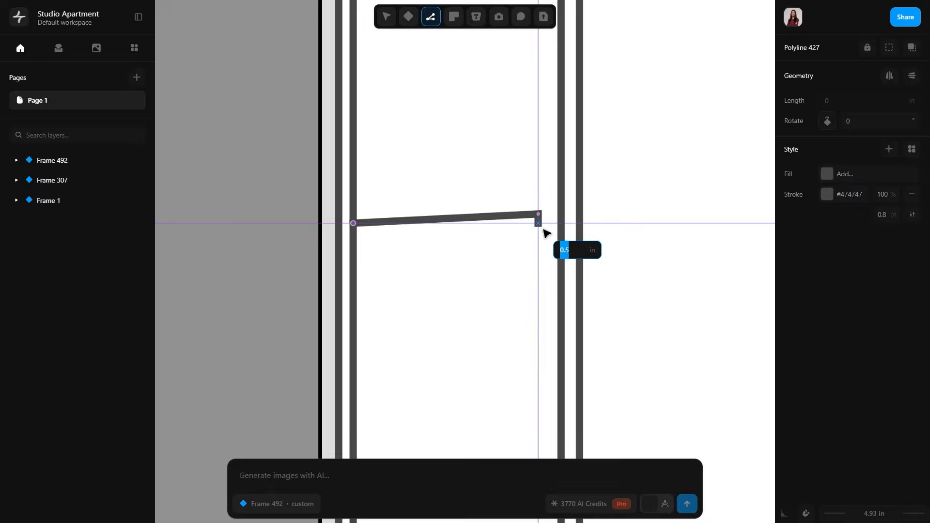
key(Escape)
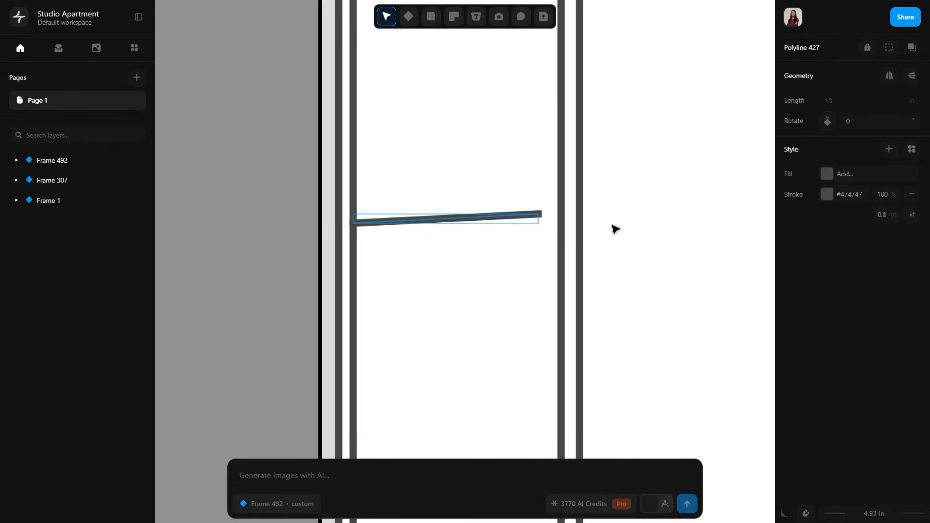
key(Delete)
Draw a closed shelf 10 in deep and 1 in thick from the back panel at about mid-height of the upper cabinet.
key(l)
click(353, 237)
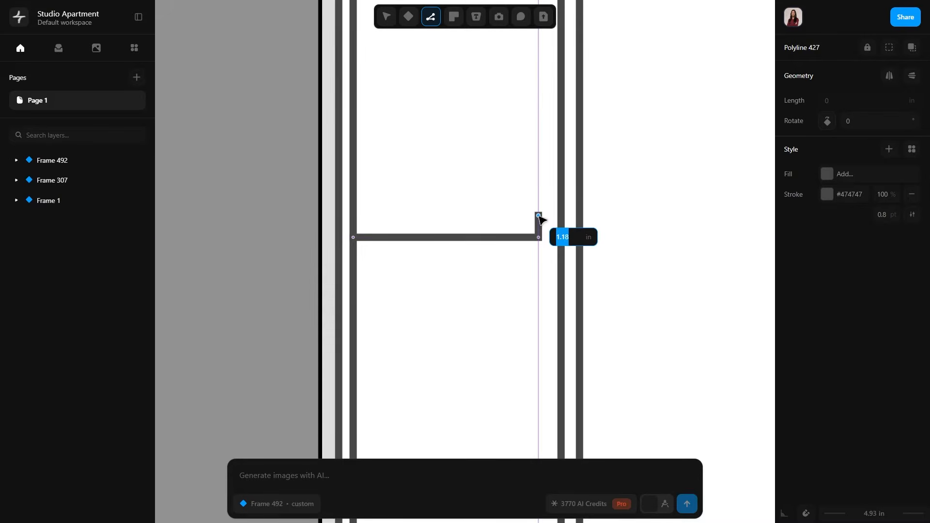
text(1)
key(Return)
click(353, 219)
click(353, 237)
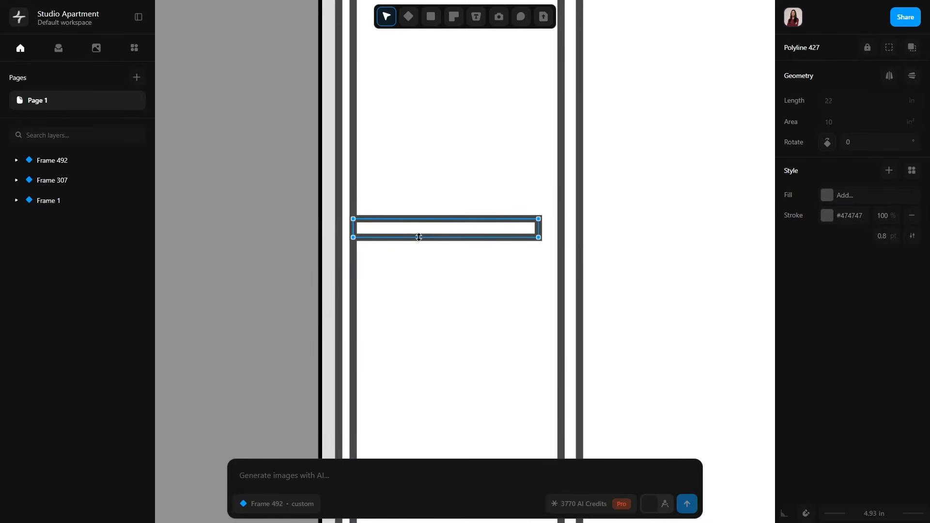
Set the stroke of all upper cabinet panels, shelf and door to black #000000 with a 0.4 pt weight.
scroll(450, 251, down, 5)
click(559, 286)
middle_drag(559, 286, 530, 306)
drag(520, 395, 399, 139)
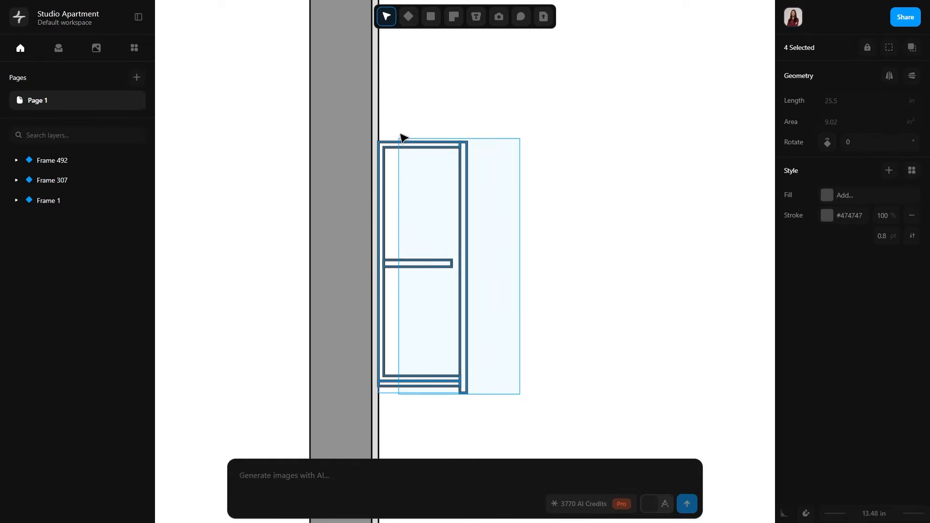
click(825, 219)
click(625, 244)
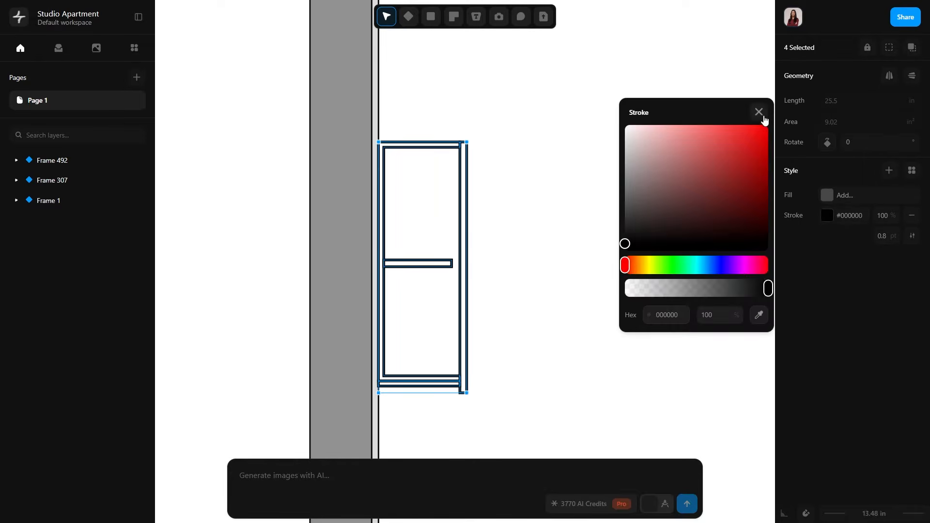
click(758, 110)
text(.4)
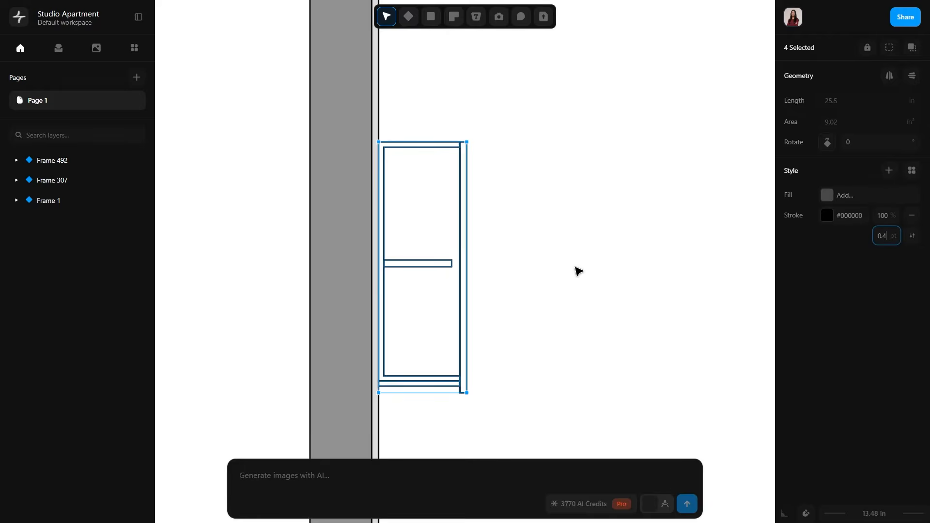
click(572, 267)
Delete the lowest panel under the upper cabinet.
middle_drag(524, 343, 599, 256)
scroll(599, 328, down, 5)
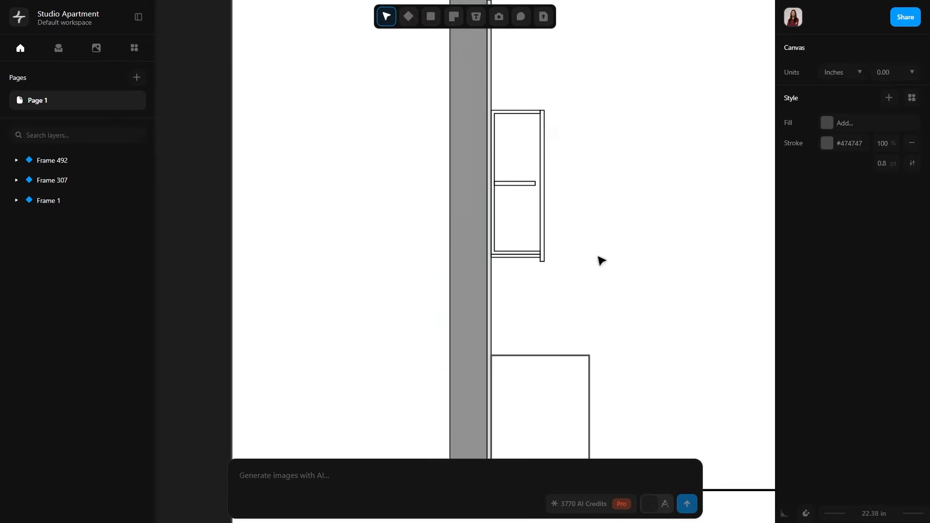
scroll(499, 264, up, 10)
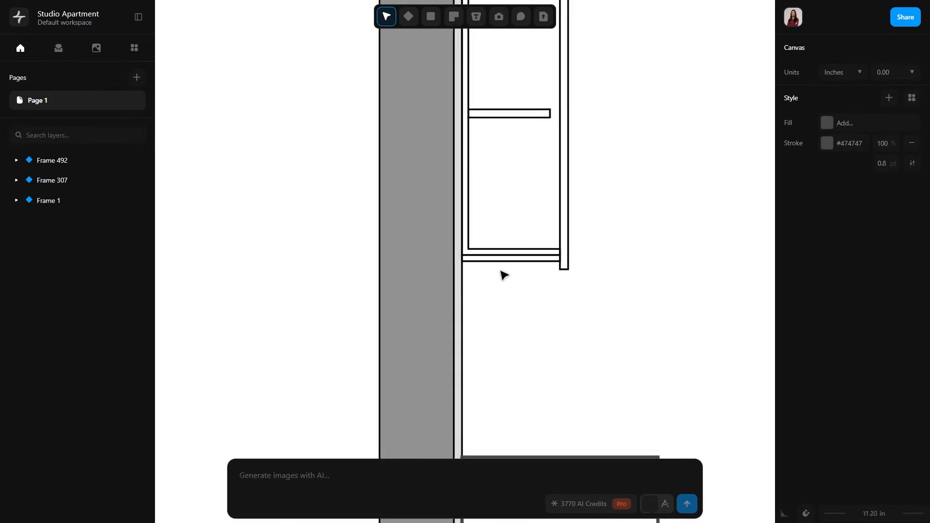
double_click(488, 243)
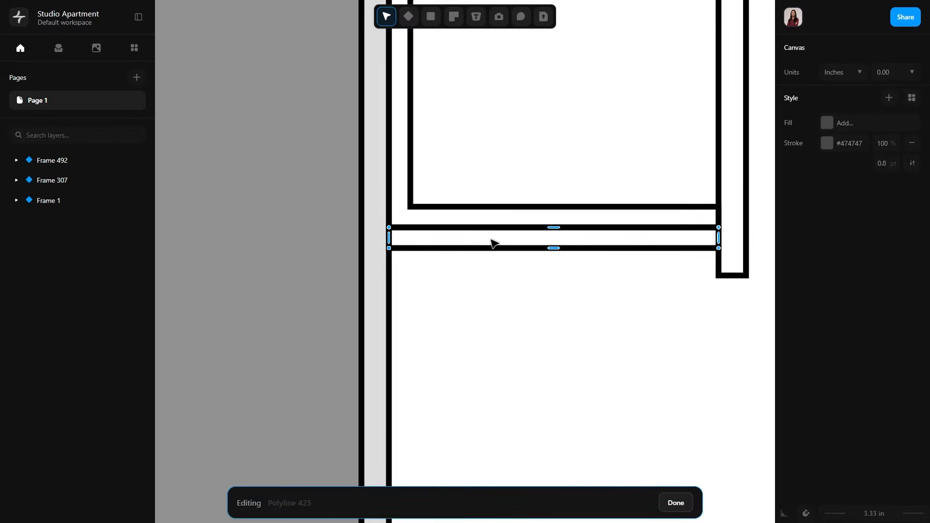
click(675, 503)
click(529, 248)
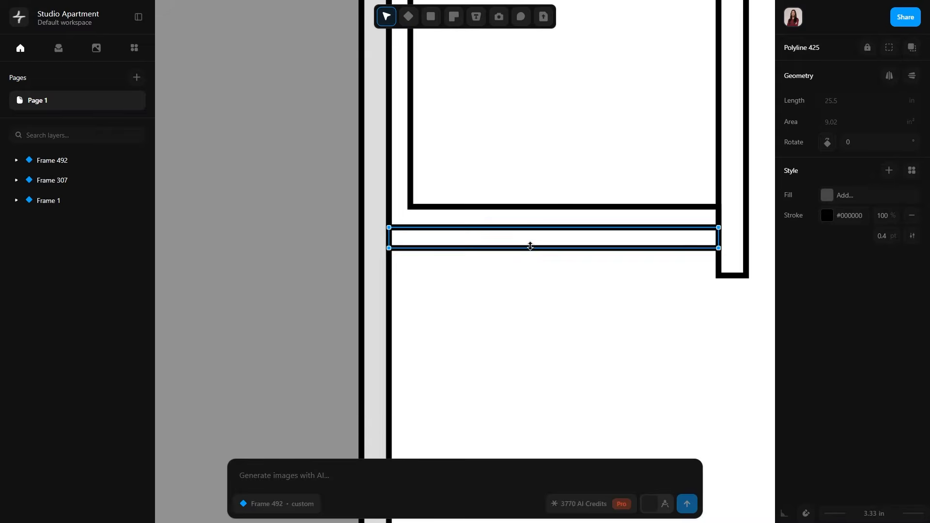
key(Delete)
key(p)
click(389, 228)
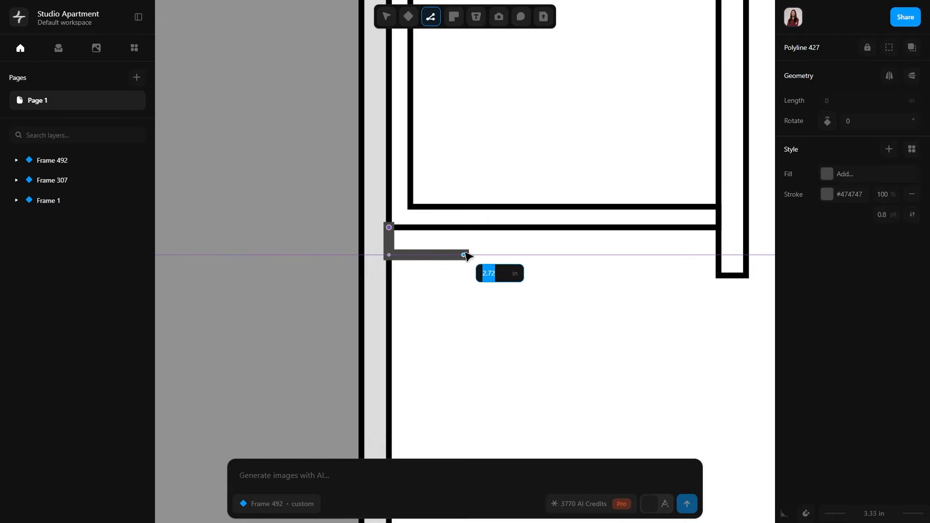
key(Escape)
key(Delete)
Start a new bottom panel polyline at the cabinet's lower back corner, including a notch 0.5 in deep in its underside near the wall.
key(p)
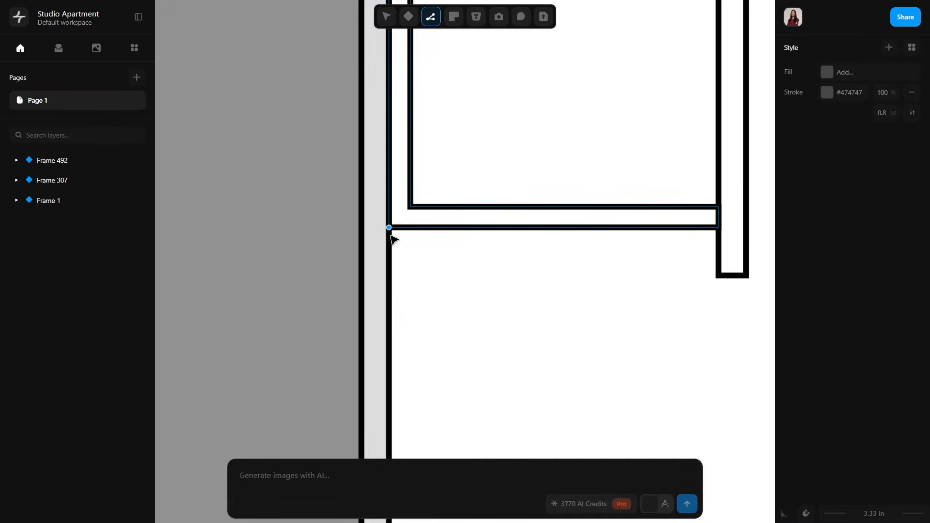
click(389, 227)
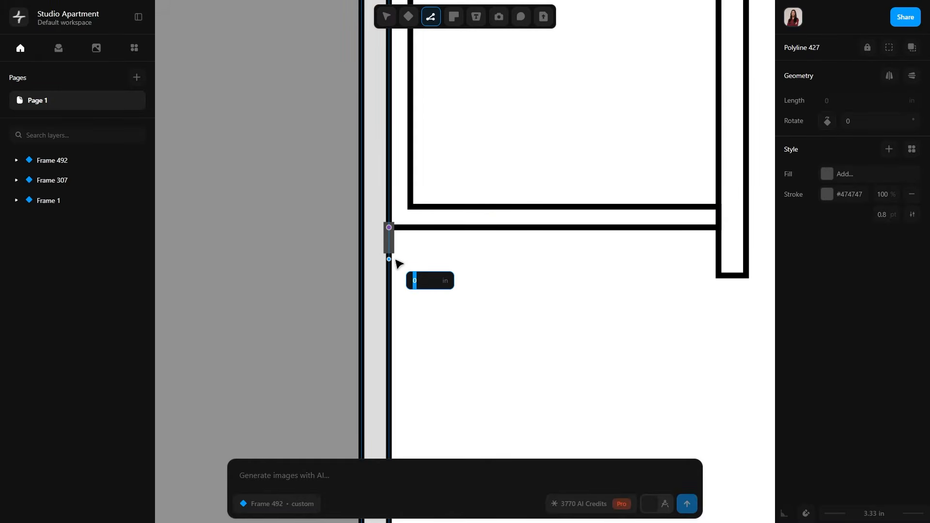
click(391, 249)
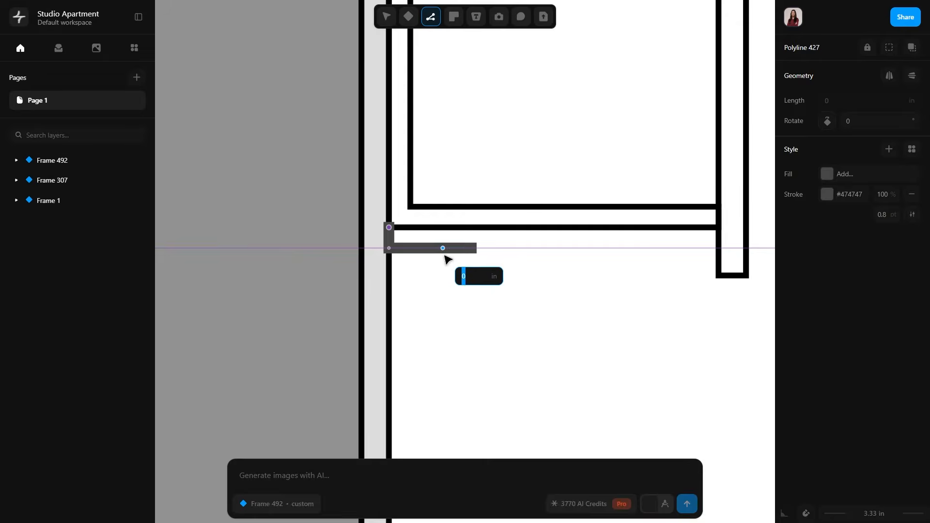
ctrl+scroll(473, 240, up, 5)
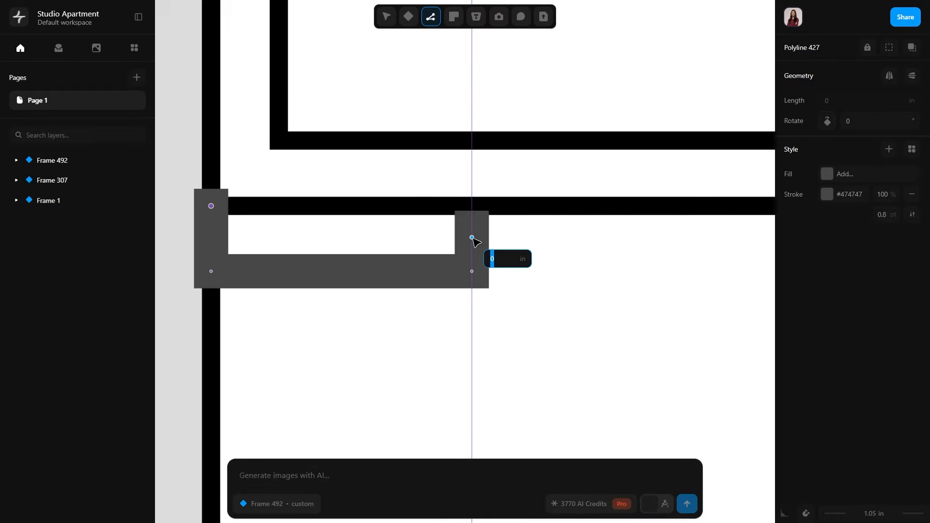
click(472, 228)
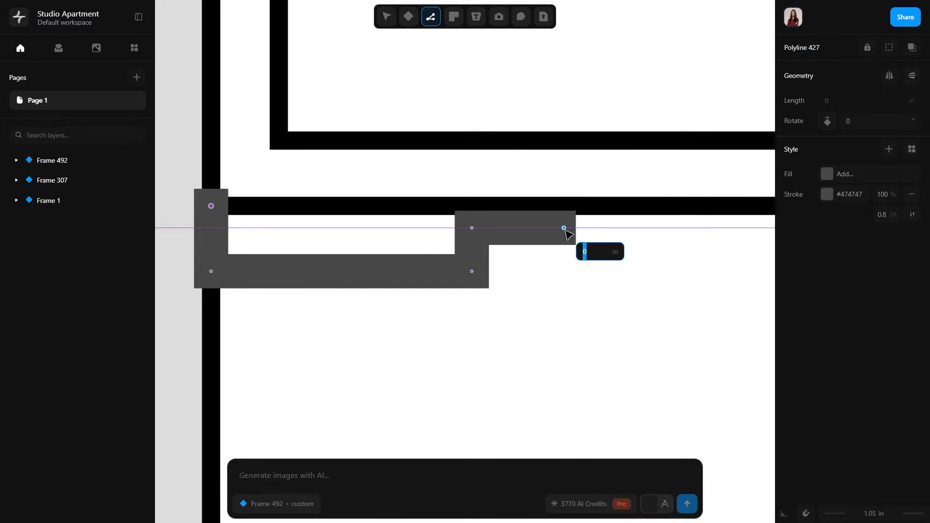
click(560, 227)
text(.5)
key(Return)
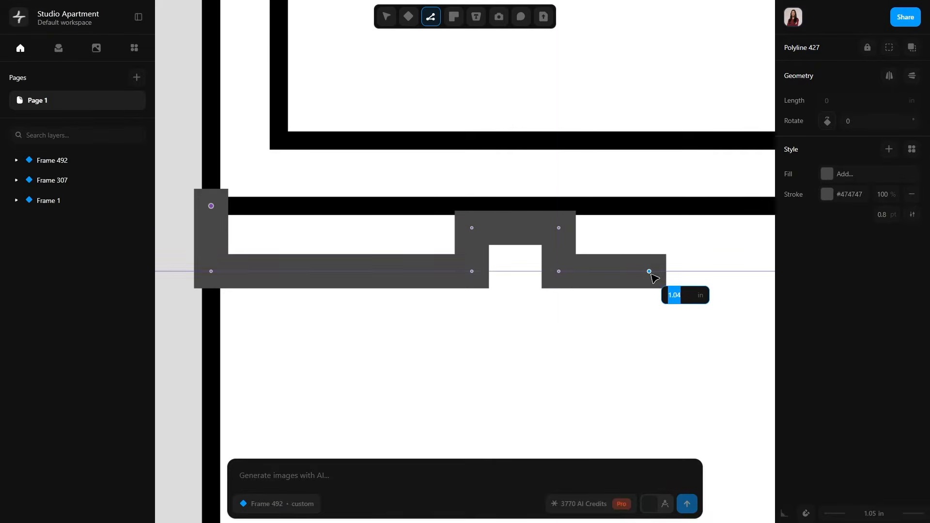
Extend the notched panel's lower edge to the door and close the polyline along the cabinet's underside.
scroll(648, 274, right, 6)
ctrl+scroll(648, 274, down, 3)
scroll(648, 274, right, 4)
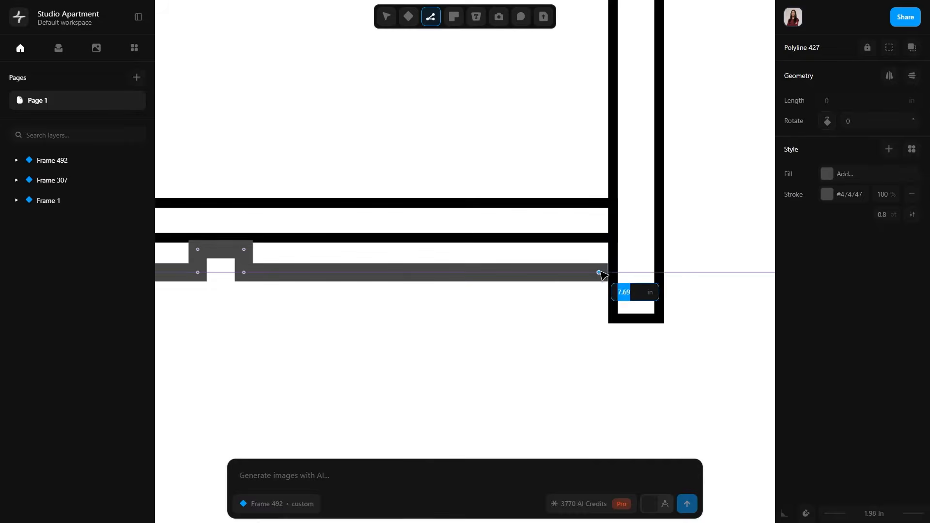
click(613, 272)
click(612, 238)
scroll(485, 258, left, 2)
scroll(468, 262, left, 3)
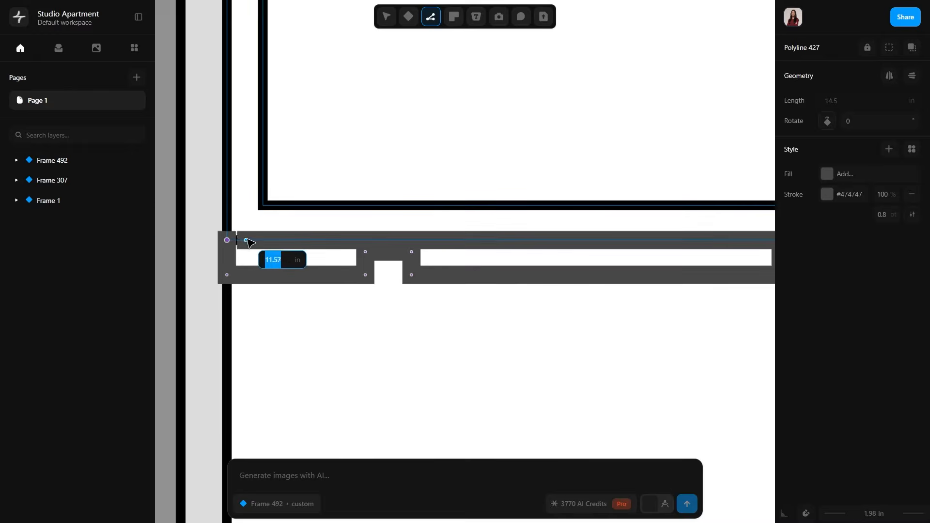
click(227, 240)
Set the notched bottom panel's stroke to black #000000 with a 0.4 pt weight.
click(827, 215)
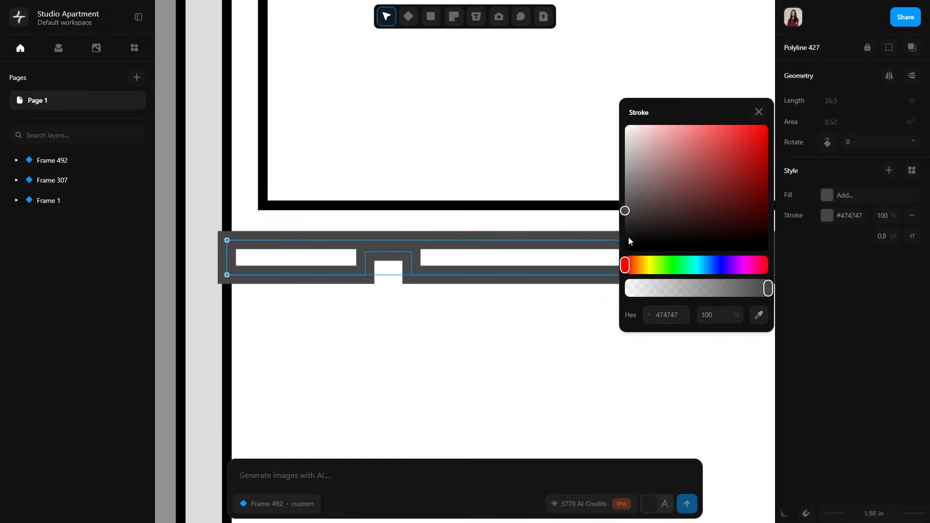
click(629, 236)
click(885, 237)
text(.4)
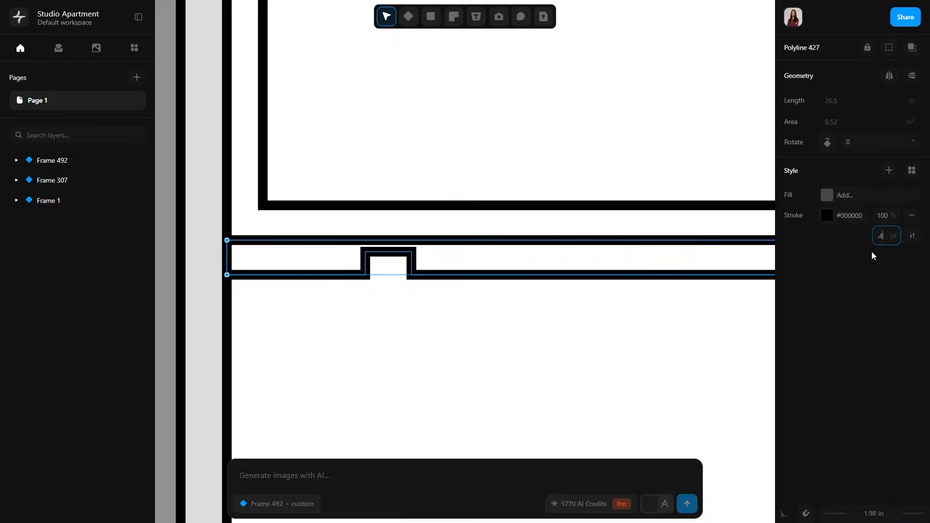
click(539, 358)
scroll(538, 358, down, 4)
middle_drag(622, 357, 599, 274)
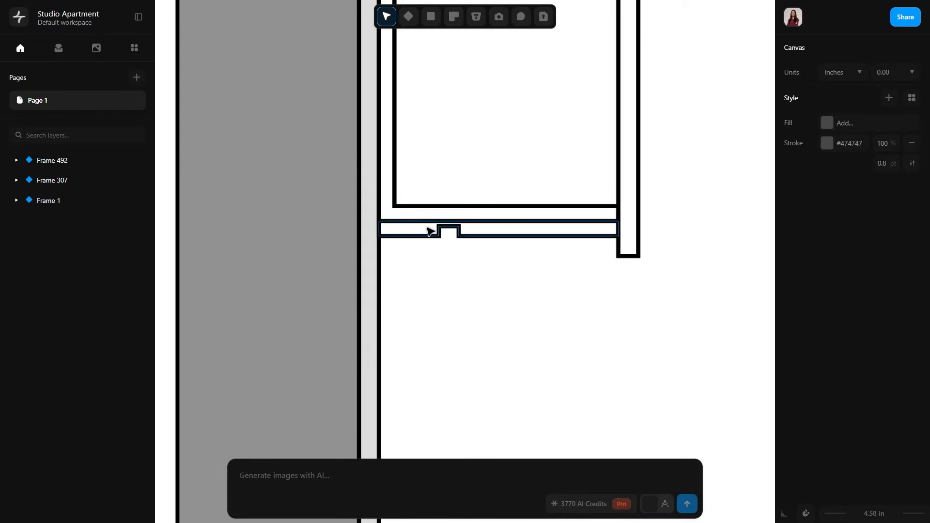
scroll(467, 295, down, 3)
middle_drag(467, 295, 502, 234)
scroll(501, 228, down, 2)
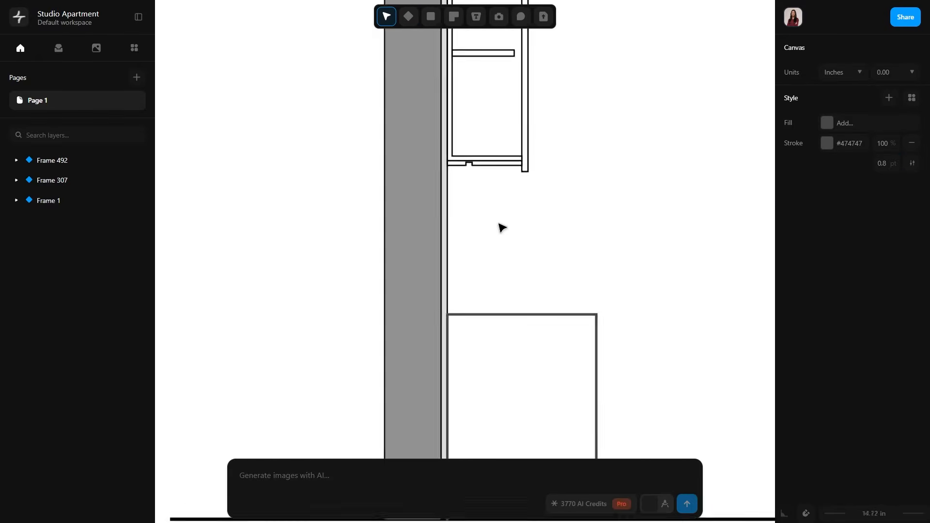
Start a countertop polyline along the base cabinet's upper edge, running 24 in from the wall finish to the front corner.
scroll(509, 253, up, 3)
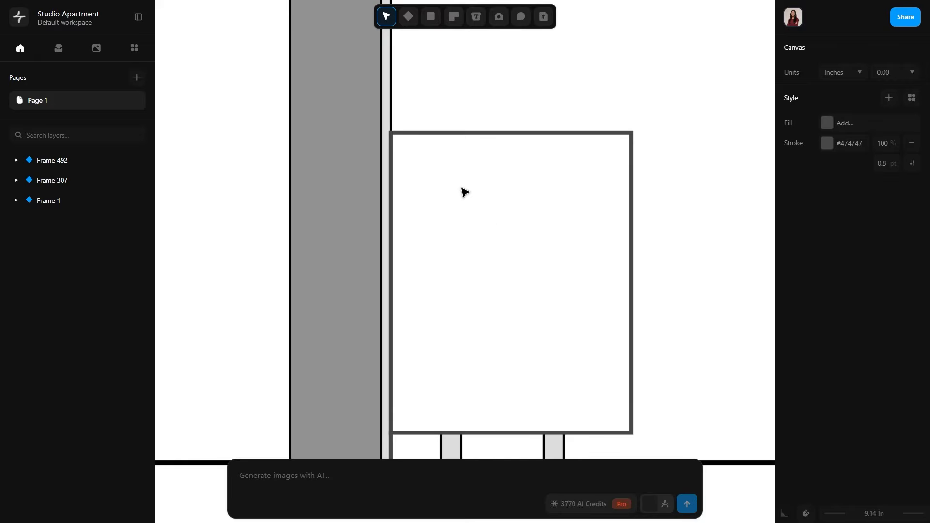
scroll(463, 189, up, 3)
key(l)
click(351, 106)
click(730, 108)
middle_drag(733, 113, 662, 195)
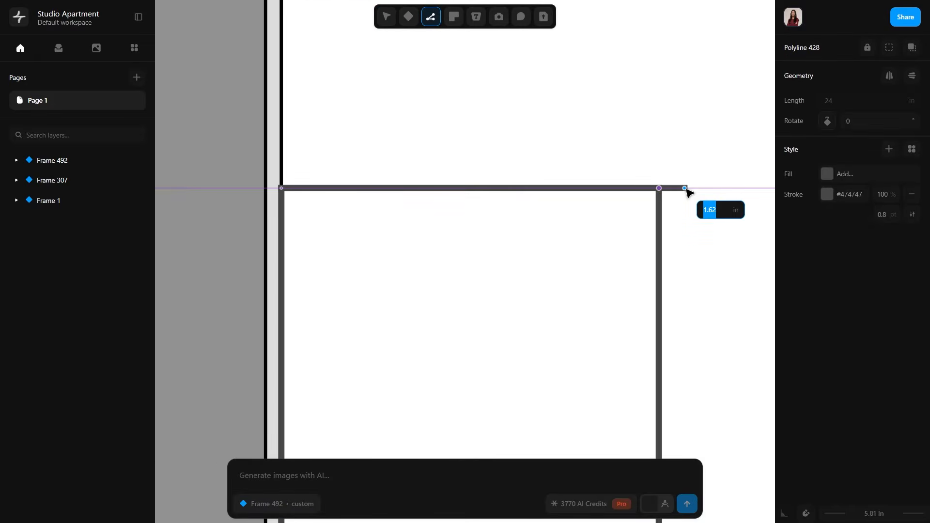
scroll(688, 192, up, 3)
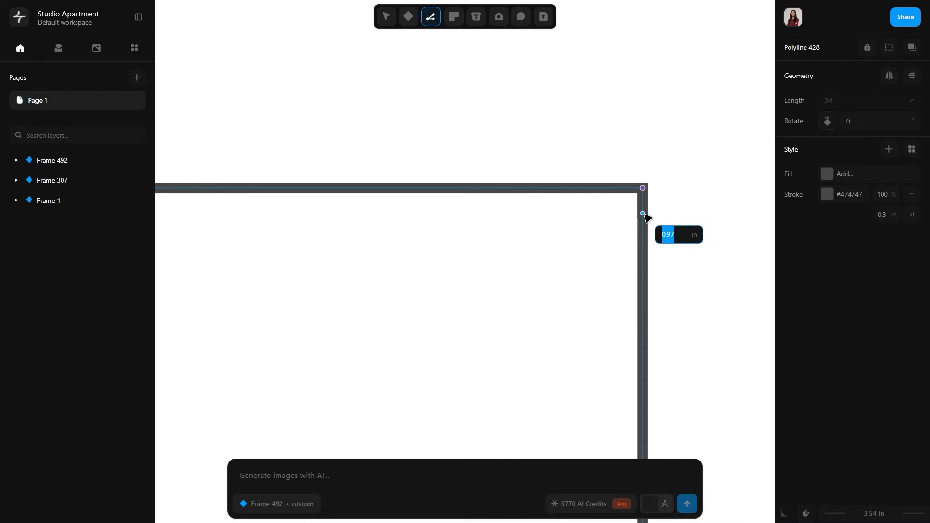
Add a downturned front lip to the countertop, run its underside back to the wall finish and close the polyline.
click(643, 240)
click(617, 240)
click(619, 214)
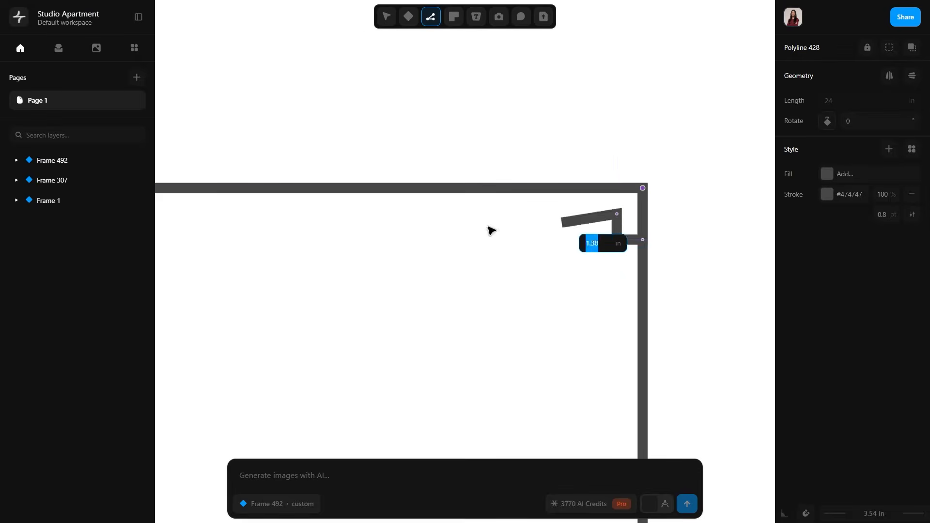
middle_drag(391, 230, 728, 221)
click(362, 205)
click(357, 180)
scroll(453, 283, down, 5)
Set the countertop outline's stroke to black #000000 at the same thin weight as the upper cabinet's lines.
mouse_move(662, 148)
middle_down()
mouse_move(595, 253)
mouse_move(591, 306)
middle_up()
click(827, 215)
drag(647, 243, 584, 278)
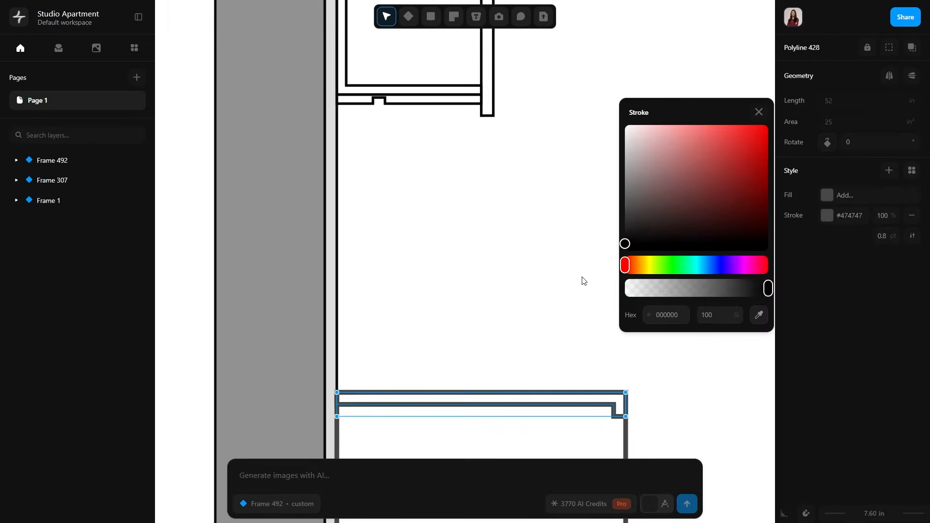
click(759, 112)
click(671, 382)
scroll(629, 212, down, 6)
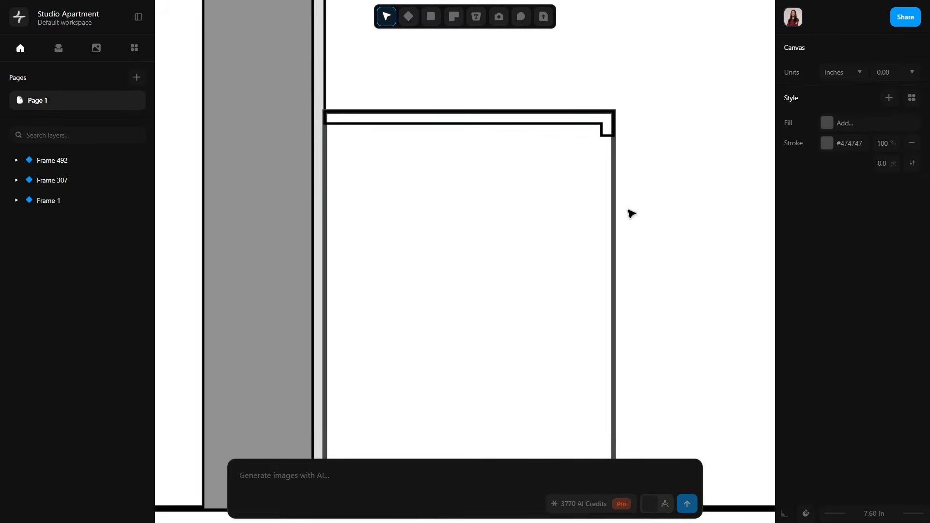
Draw a diagonal mitre line about 1.41 in long across the countertop's front corner, from the inner corner to the outer corner.
middle_drag(528, 138, 577, 169)
scroll(662, 84, up, 5)
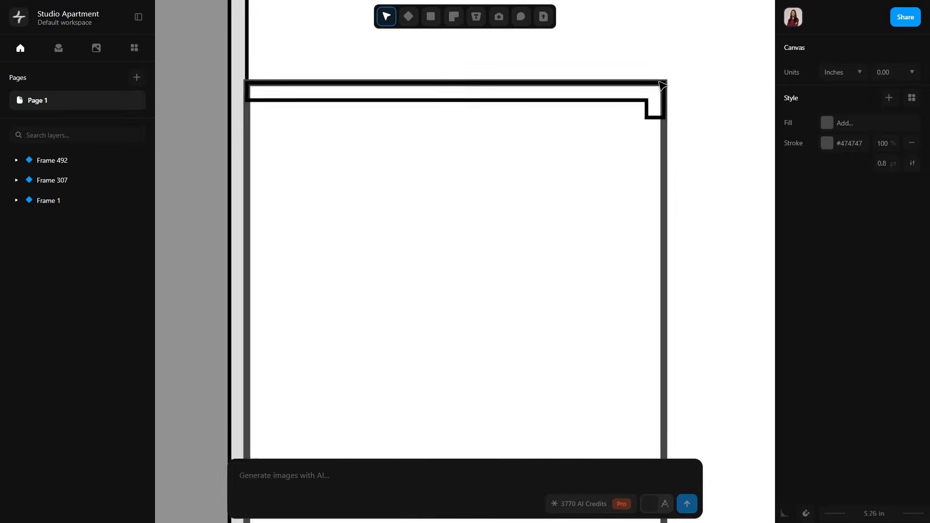
key(l)
click(641, 110)
click(668, 84)
key(Escape)
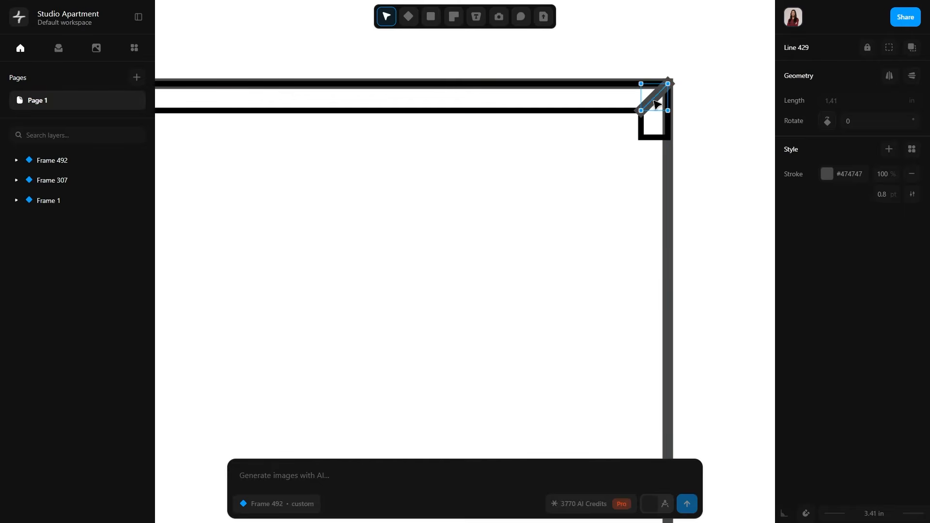
Match the mitre line's stroke colour and weight to the thin black countertop outline.
click(827, 174)
click(895, 194)
click(912, 194)
click(732, 277)
scroll(718, 148, down, 5)
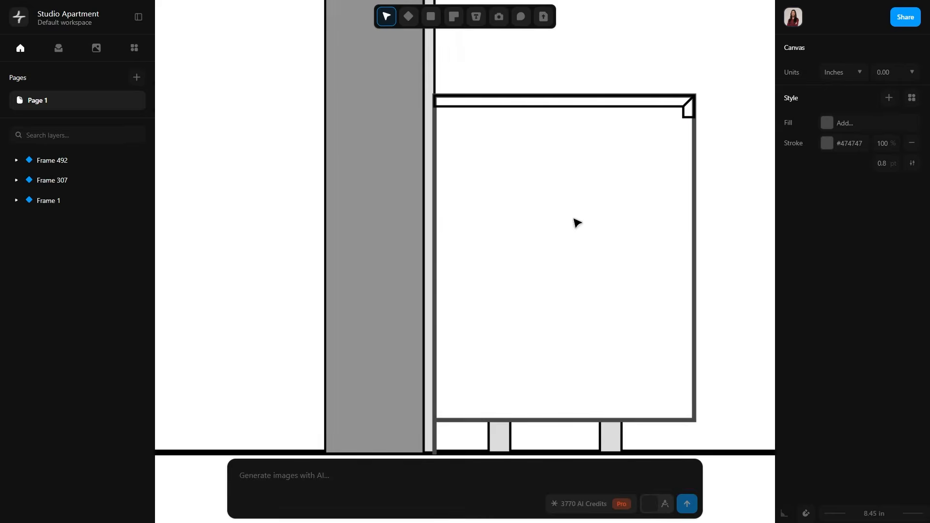
Draw a bottom panel polyline 24 in long and 1 in thick along the base cabinet's lower edge.
scroll(575, 222, down, 2)
key(l)
click(420, 368)
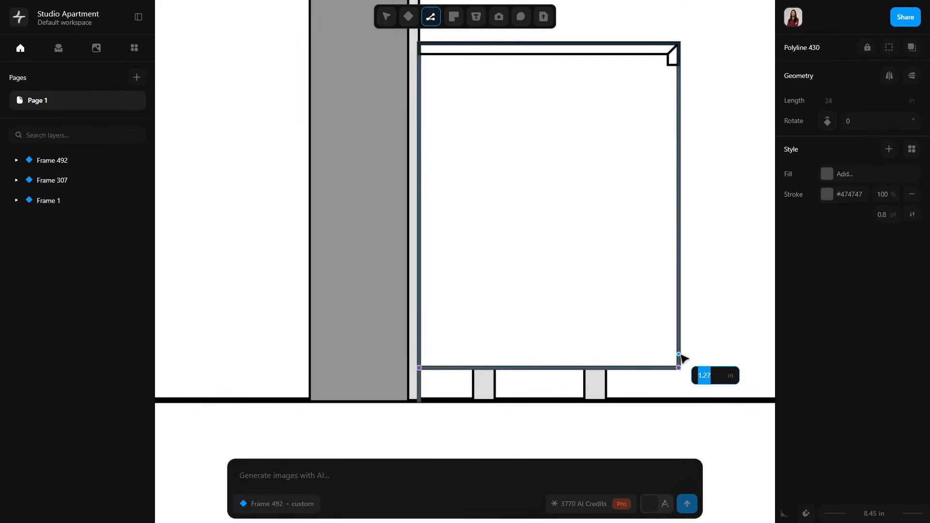
click(679, 357)
key(Escape)
scroll(492, 314, up, 1)
Draw a 1 in thick vertical back panel against the wall finish, between the bottom panel and the countertop's underside.
key(l)
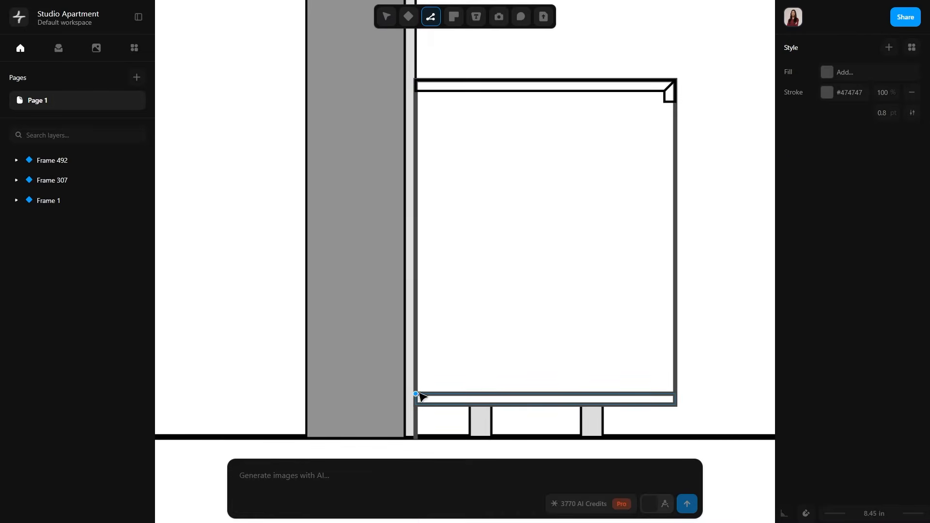
click(417, 394)
text(1)
key(Return)
click(427, 91)
click(415, 91)
click(416, 394)
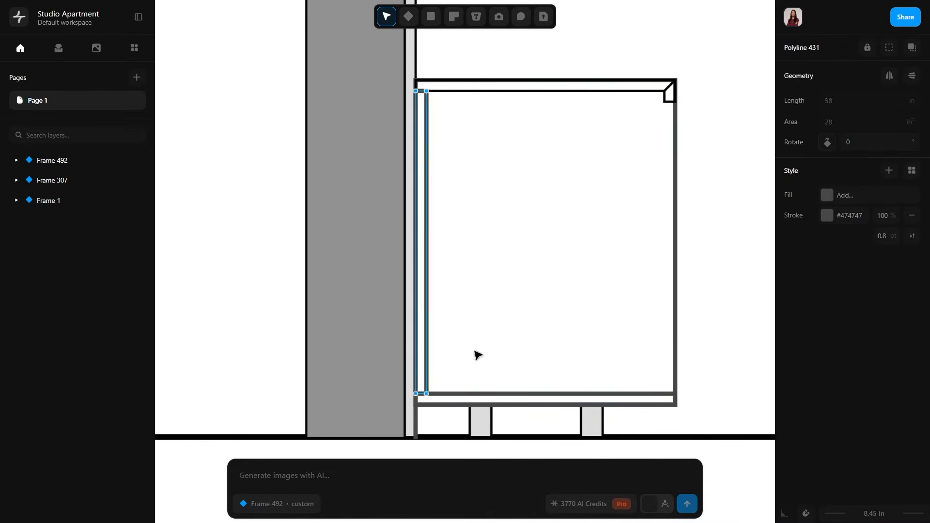
key(Escape)
Delete the original grey base cabinet outline.
click(675, 204)
key(Delete)
scroll(663, 207, down, 3)
middle_drag(662, 215, 596, 293)
scroll(597, 296, up, 3)
middle_drag(594, 331, 563, 205)
Set the stroke of the base cabinet's bottom and back panels to black #000000 with a 0.4 pt weight.
click(577, 342)
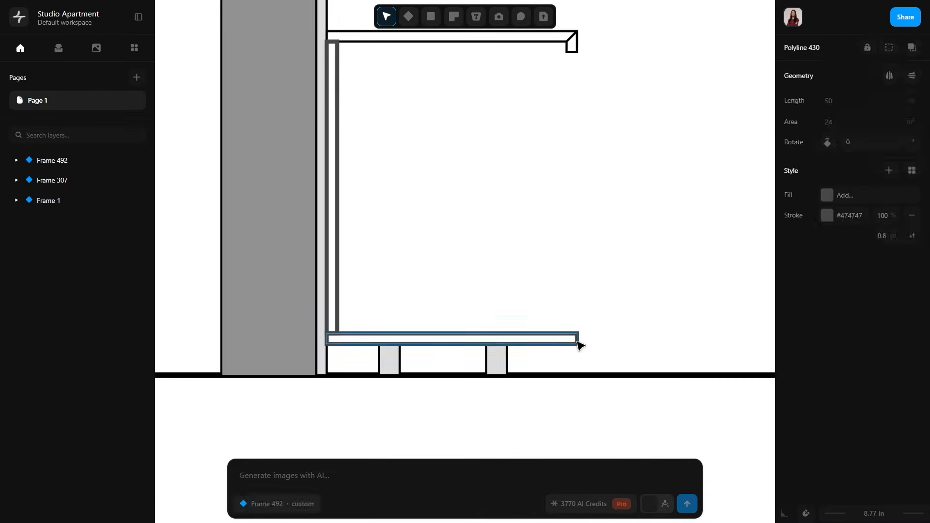
shift+click(338, 300)
click(831, 216)
drag(647, 225, 622, 283)
click(759, 113)
click(889, 237)
text(0.4)
key(Return)
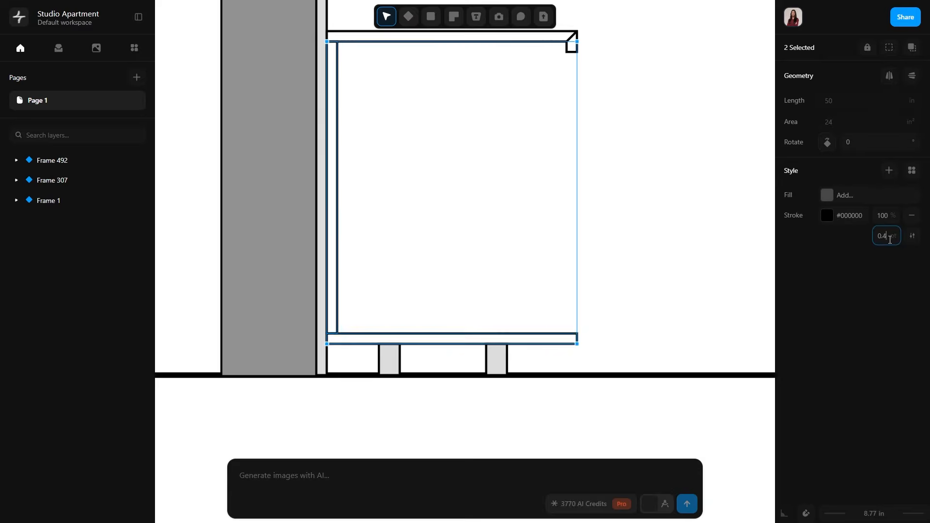
click(597, 260)
Draw a shelf 22 in deep and 1 in thick from the back panel's midpoint, ending in line with the countertop lip's inner face.
middle_drag(634, 235, 627, 274)
scroll(627, 274, down, 3)
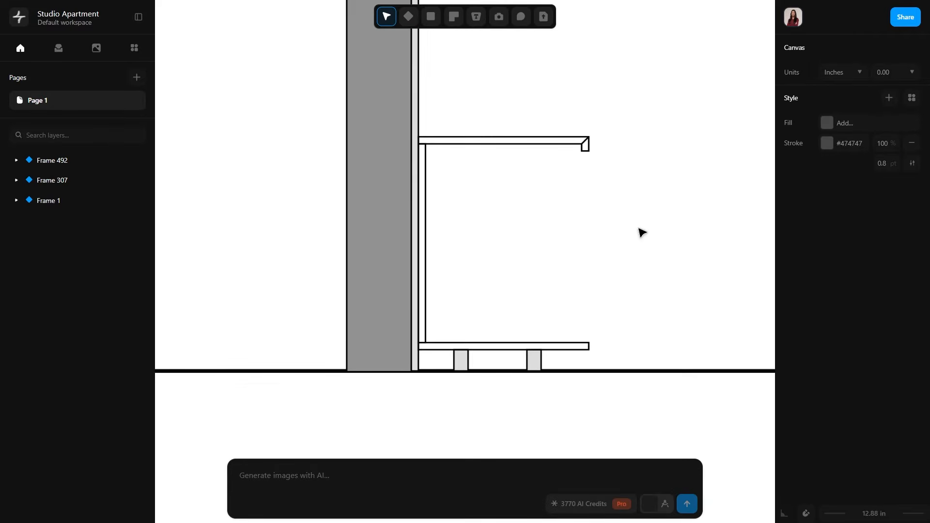
key(p)
click(426, 243)
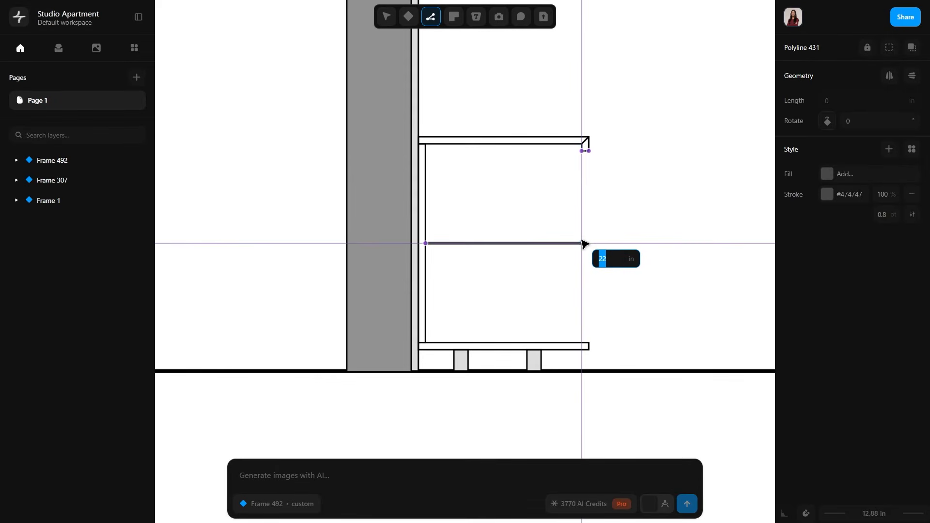
ctrl+scroll(583, 227, up, 3)
click(255, 281)
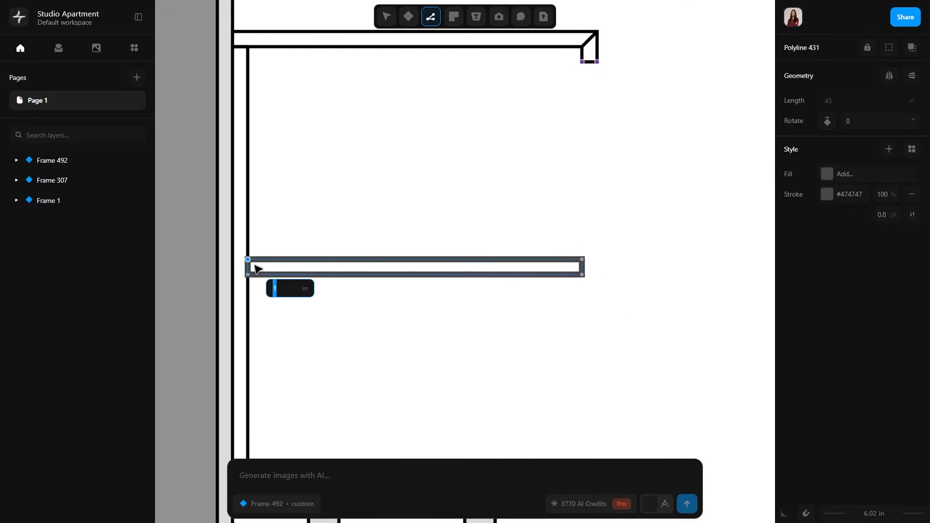
click(255, 267)
key(Escape)
Set the polyline tool's stroke to black #000000 with a 0.4 pt weight.
scroll(430, 307, down, 4)
middle_drag(478, 316, 519, 293)
scroll(519, 293, up, 2)
middle_drag(377, 345, 357, 296)
scroll(358, 296, up, 2)
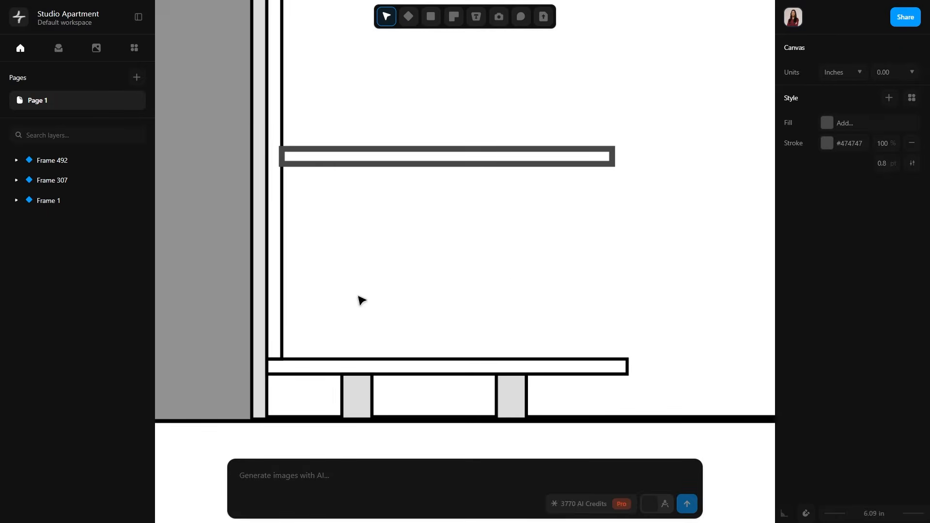
key(l)
click(827, 92)
drag(643, 128, 625, 163)
click(888, 113)
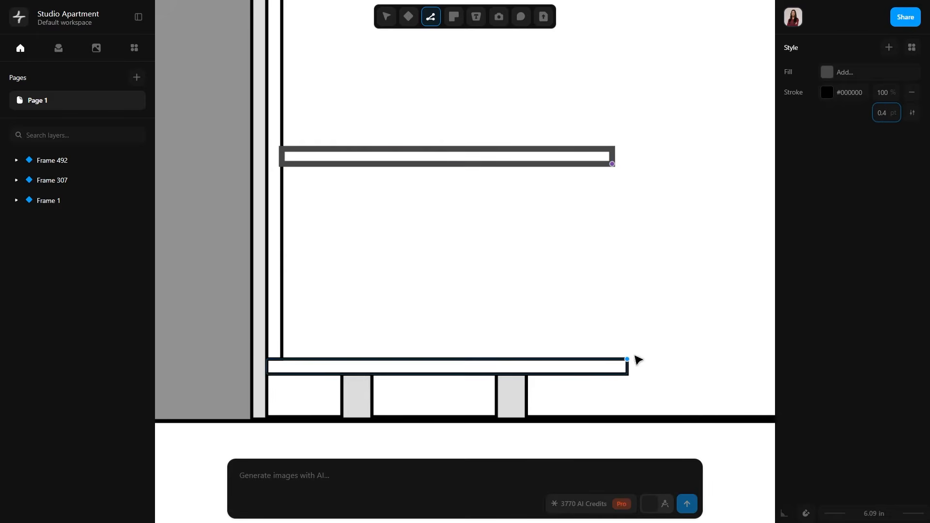
Start a drawer profile at the bottom panel's front upper corner, with a front about 12.3 in tall, a bevelled top and an inner face.
click(628, 360)
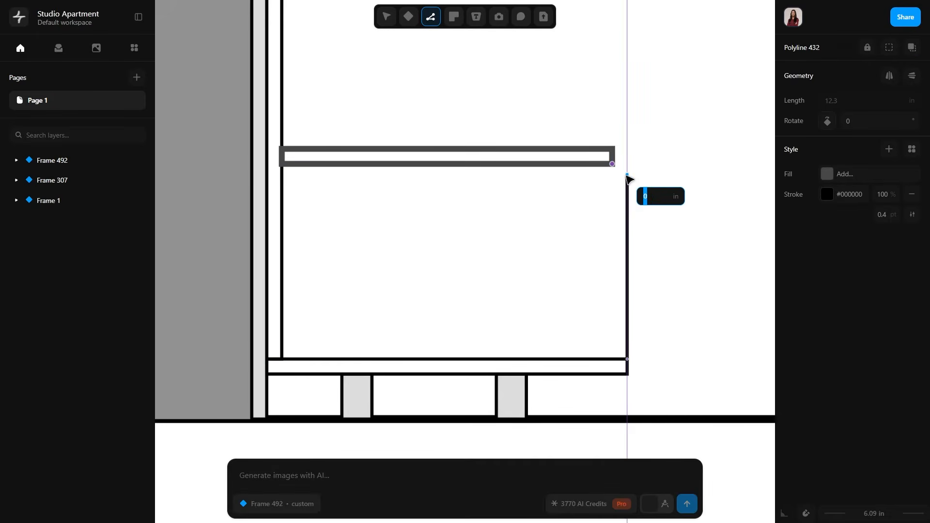
scroll(614, 184, up, 5)
click(622, 190)
scroll(614, 267, down, 5)
scroll(615, 408, up, 3)
middle_drag(615, 408, 616, 324)
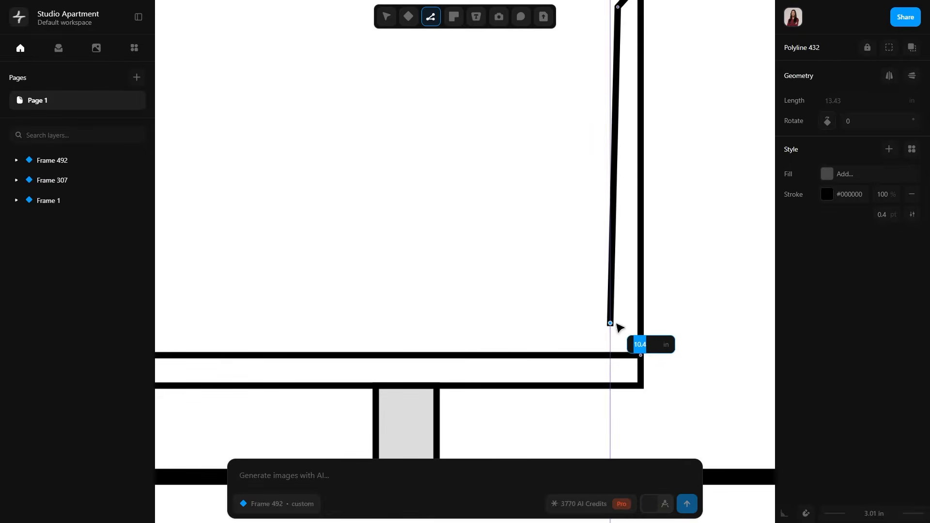
click(613, 323)
Complete the drawer profile with an inner base and a rear wall about 8.82 in tall against the back panel, then close it.
middle_drag(389, 324, 722, 317)
click(305, 317)
middle_drag(322, 166, 321, 288)
click(305, 203)
click(274, 204)
scroll(289, 212, down, 5)
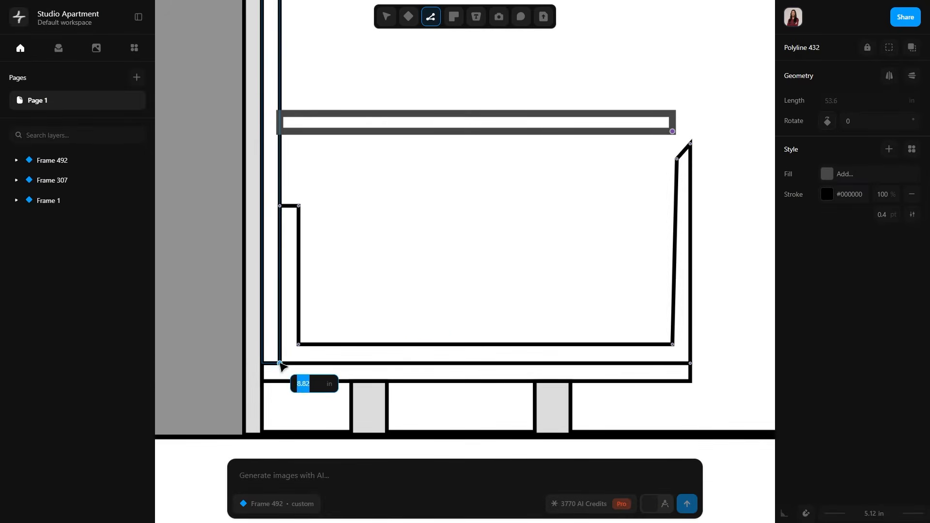
click(280, 364)
click(690, 363)
key(Escape)
Edit the drawer profile's points so the inner face of its front stands vertical.
scroll(697, 296, down, 4)
middle_drag(727, 285, 637, 282)
scroll(636, 281, up, 3)
double_click(538, 231)
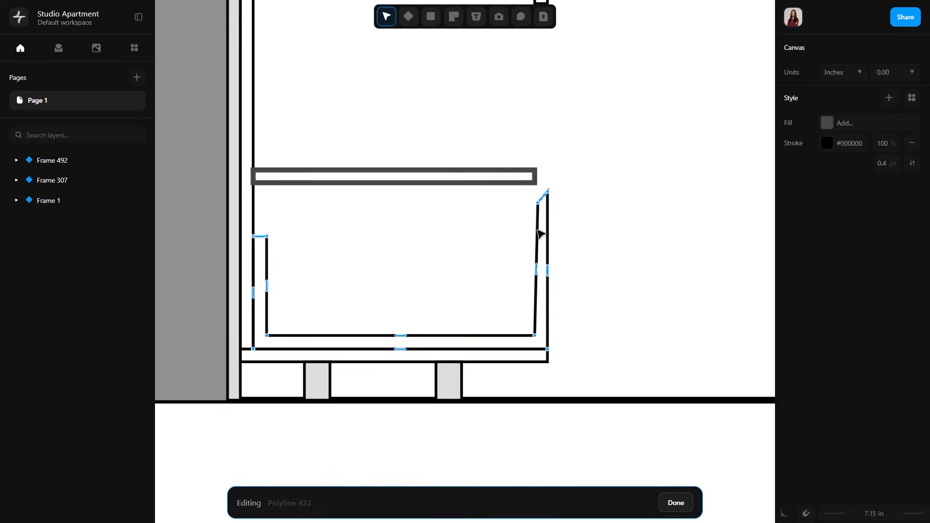
scroll(541, 234, up, 4)
scroll(581, 214, down, 4)
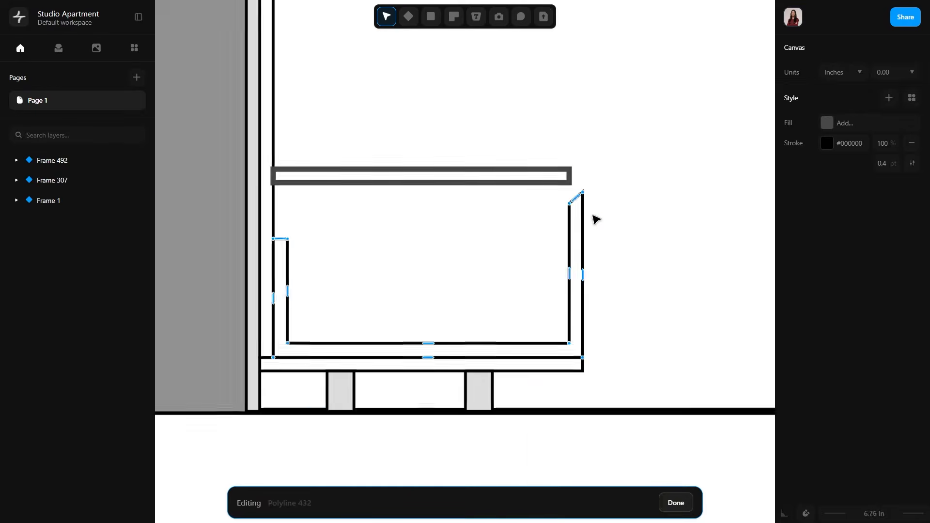
key(Escape)
Draw a small vertical strip 0.75 in wide and about 1.84 in tall beneath the shelf, just behind the drawer front.
scroll(589, 269, down, 3)
scroll(533, 242, up, 5)
key(l)
scroll(520, 227, up, 4)
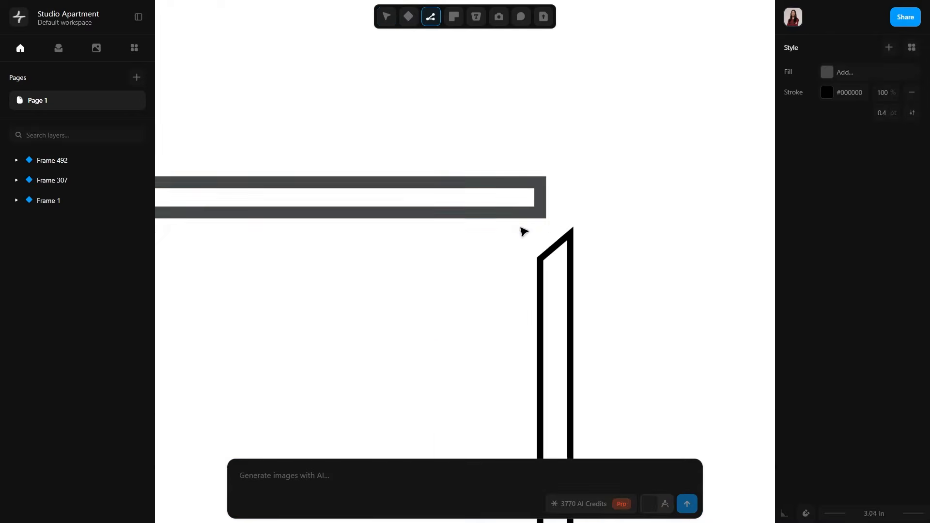
click(520, 199)
click(520, 296)
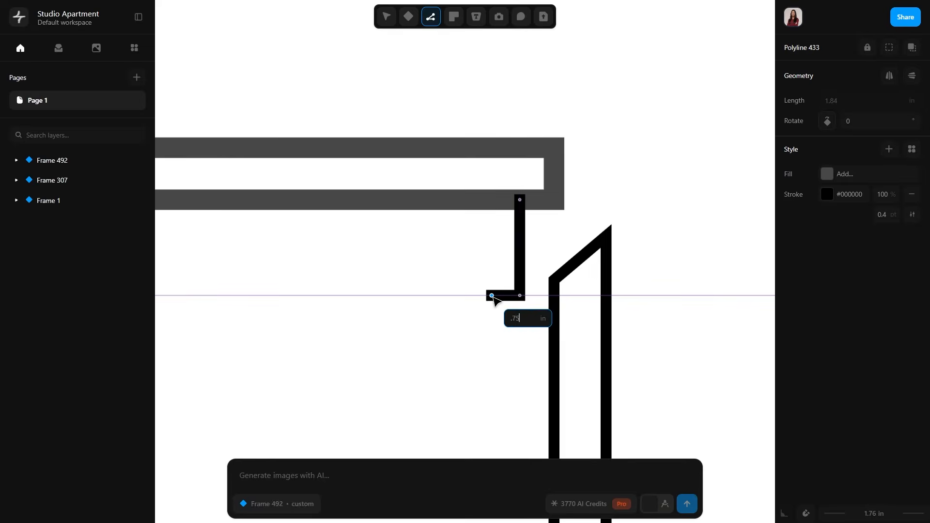
key(Return)
click(481, 199)
click(520, 200)
key(Escape)
Extend the shelf's front end flush with the drawer front's outer face and shift the small strip slightly forward.
scroll(557, 247, down, 5)
scroll(543, 261, up, 6)
drag(527, 269, 578, 275)
click(471, 275)
scroll(471, 275, down, 5)
scroll(533, 252, up, 4)
click(552, 284)
click(626, 311)
scroll(630, 315, down, 4)
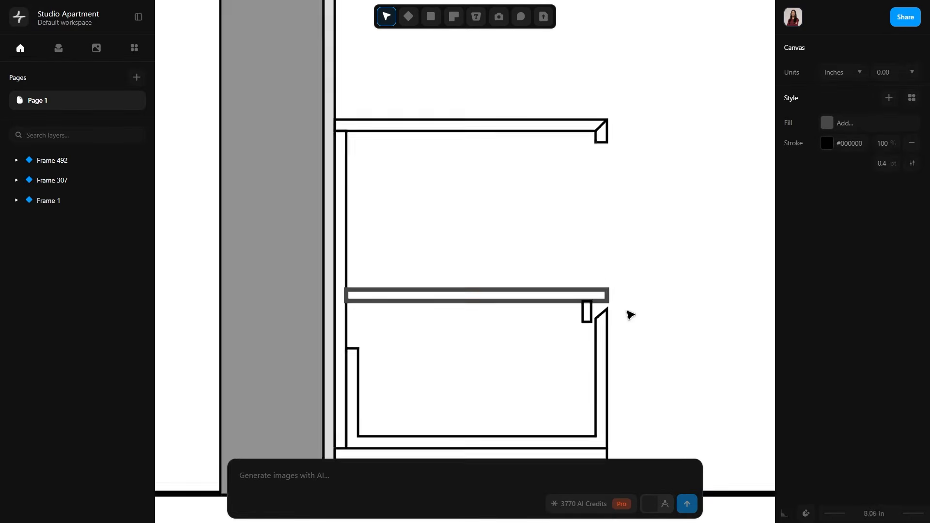
Lower the bevelled top points of the drawer front to widen the gap beneath the shelf.
scroll(607, 321, up, 5)
click(590, 327)
scroll(591, 327, up, 1)
double_click(590, 328)
drag(568, 315, 568, 325)
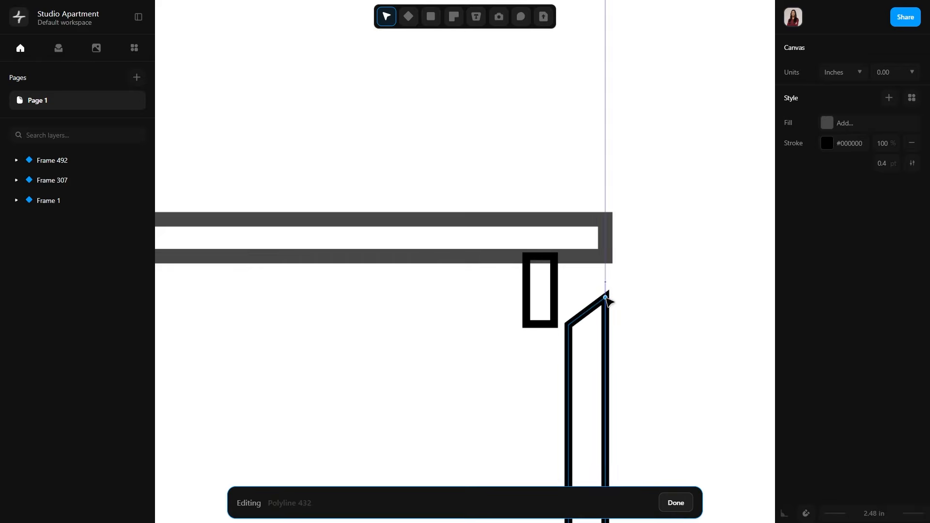
click(677, 503)
Place a copy of the drawer profile on top of the shelf, against the back panel.
scroll(650, 363, down, 5)
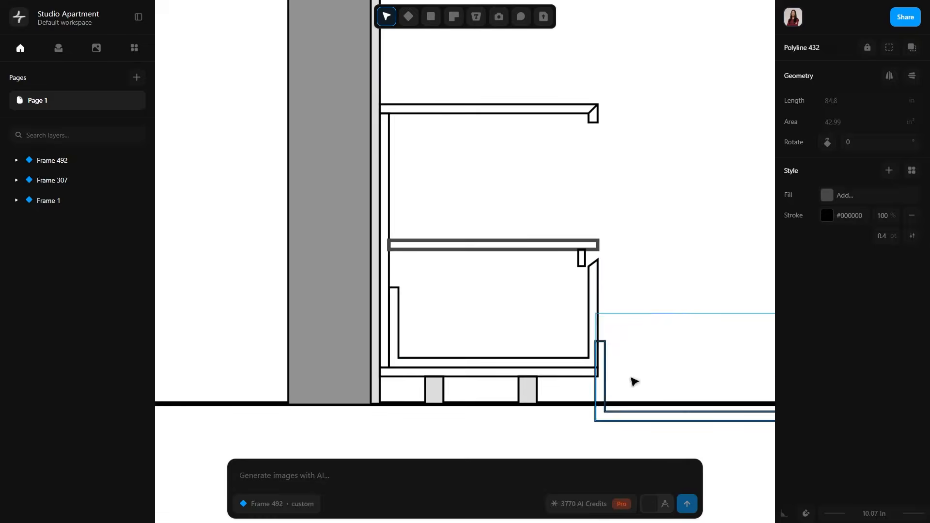
drag(596, 422, 389, 239)
Set the shelf's stroke to black with a 0.4 pt weight.
click(564, 250)
click(827, 216)
click(883, 236)
text(0.4)
click(670, 187)
Start a panel polyline about 20.74 in long under the countertop from the back panel, ending in a downturned lip behind the drawer front.
scroll(630, 174, up, 6)
key(l)
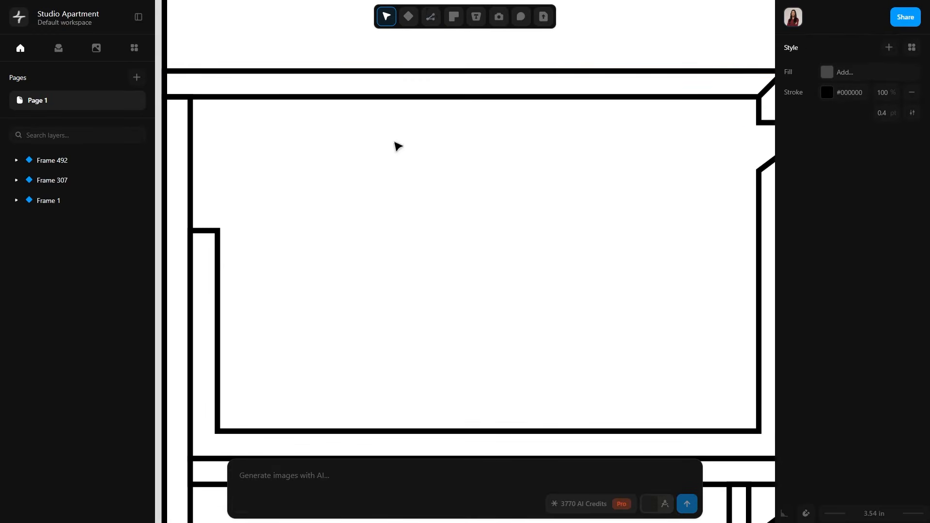
key(l)
click(190, 97)
middle_drag(734, 99, 692, 100)
click(685, 98)
click(686, 150)
click(658, 150)
click(658, 123)
Run the lipped panel's lower edge to the back panel and close the polyline at its starting corner.
middle_drag(435, 136, 653, 158)
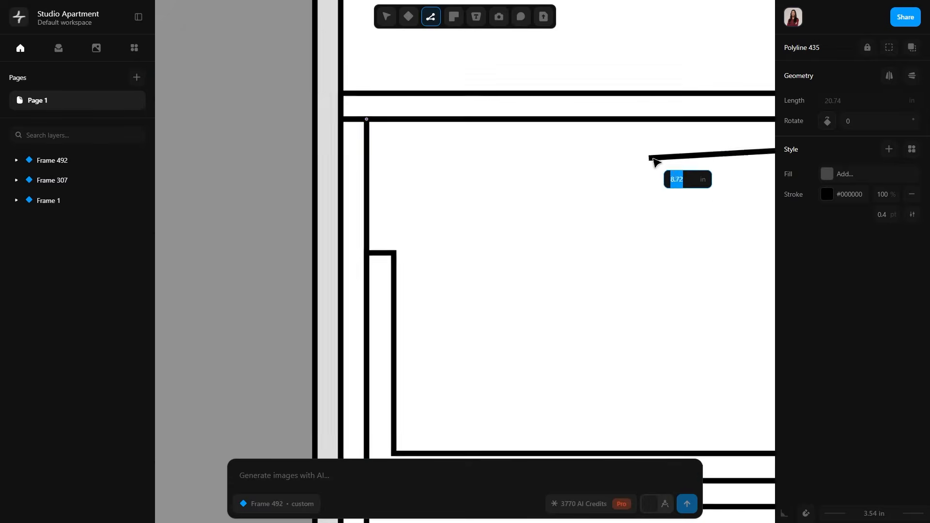
click(366, 145)
click(366, 119)
key(Escape)
Pull the front ends of the drawers, shelf, bottom panel and strip back in line with the countertop lip's inner face.
scroll(382, 77, down, 5)
drag(611, 145, 567, 352)
drag(590, 151, 581, 151)
click(649, 179)
middle_drag(615, 122, 663, 118)
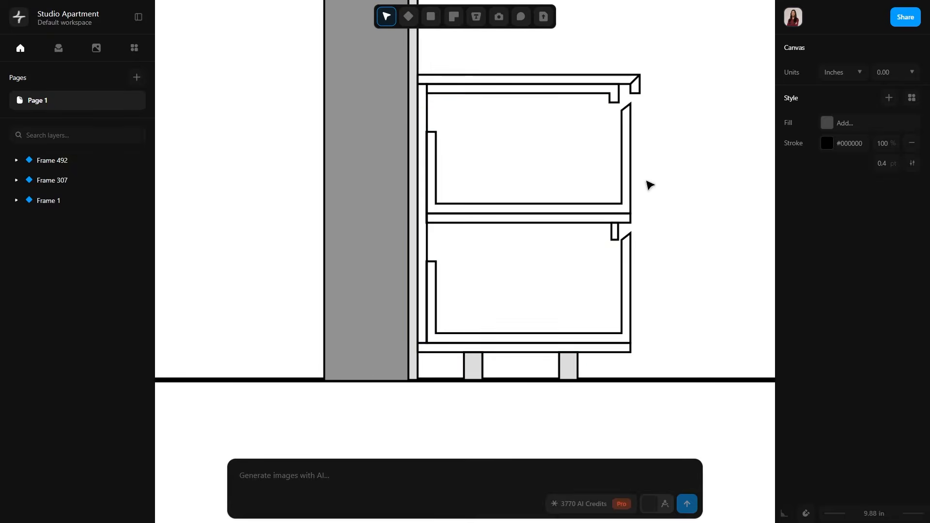
key(ctrl+z)
drag(631, 166, 621, 165)
click(644, 171)
Widen the small strip under the shelf by moving its rear edge toward the wall.
scroll(610, 214, up, 5)
click(583, 238)
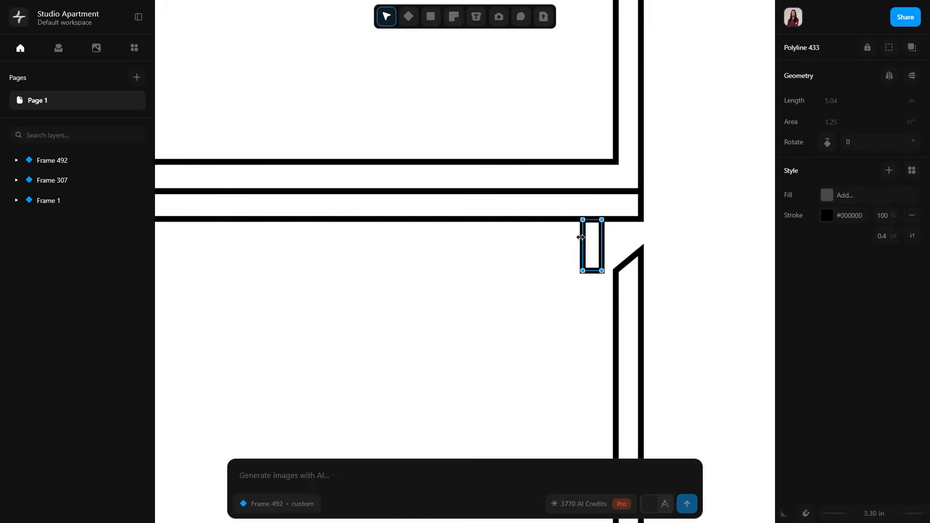
drag(581, 237, 575, 237)
click(613, 239)
Pull the front ends of the lipped panel, drawers, shelf and bottom panel farther back behind the countertop's front lip.
scroll(605, 242, down, 5)
click(573, 181)
drag(191, 196, 218, 195)
drag(326, 184, 297, 185)
click(254, 224)
middle_drag(208, 334, 265, 96)
click(413, 345)
scroll(413, 345, down, 5)
click(549, 335)
scroll(567, 252, up, 5)
middle_drag(500, 426, 487, 248)
scroll(504, 294, up, 4)
drag(391, 295, 500, 295)
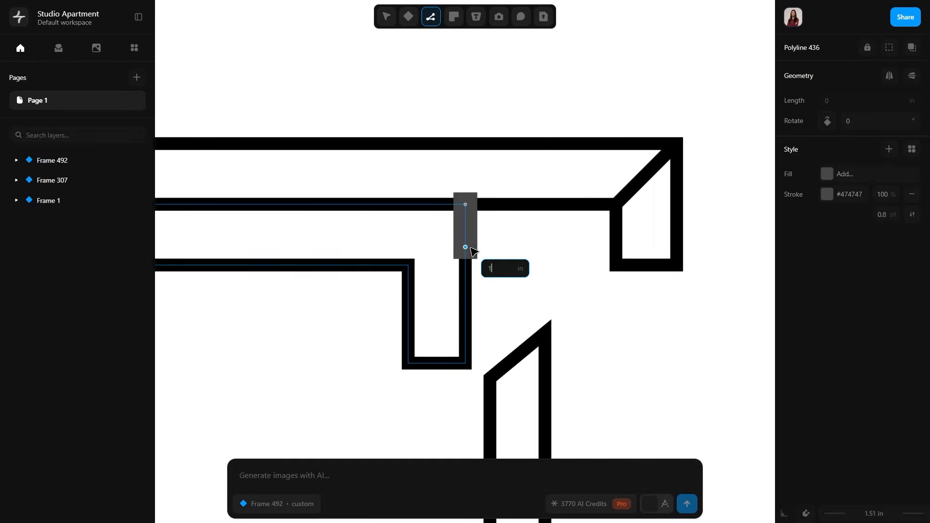
Draw a closed rail polyline under the countertop, between the lipped panel and the countertop lip, with a 1 in wide notch in its underside.
click(465, 265)
text(1)
key(Return)
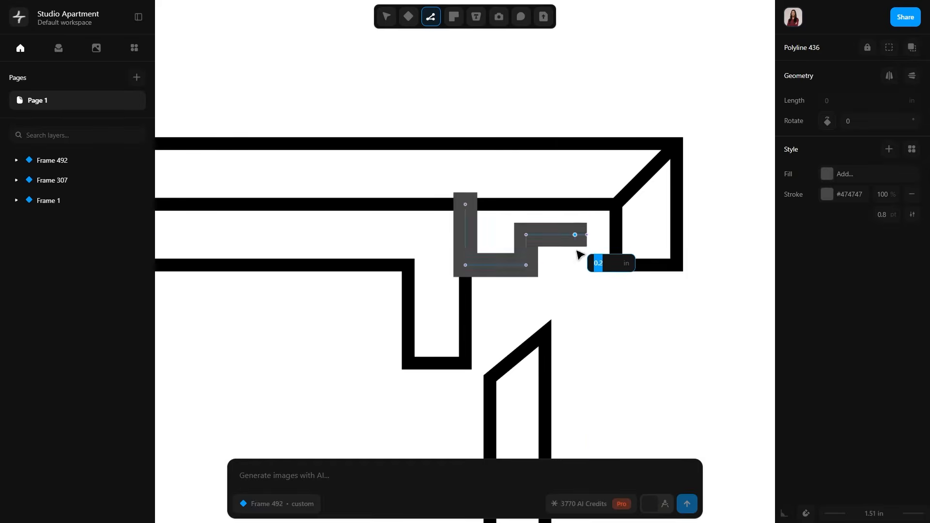
click(582, 257)
click(587, 266)
click(616, 265)
click(616, 204)
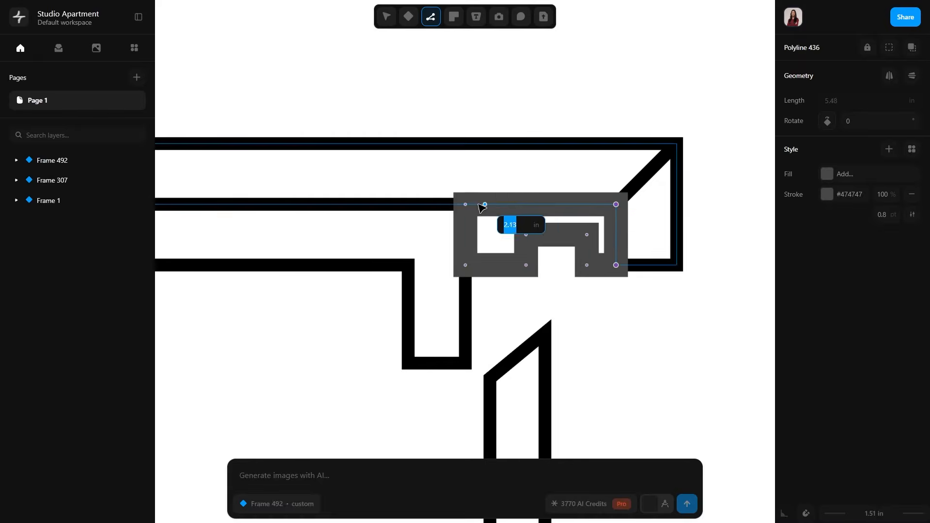
click(466, 205)
Set the notched rail's stroke to black with a 0.4 pt weight.
click(833, 218)
drag(644, 226, 624, 257)
click(811, 171)
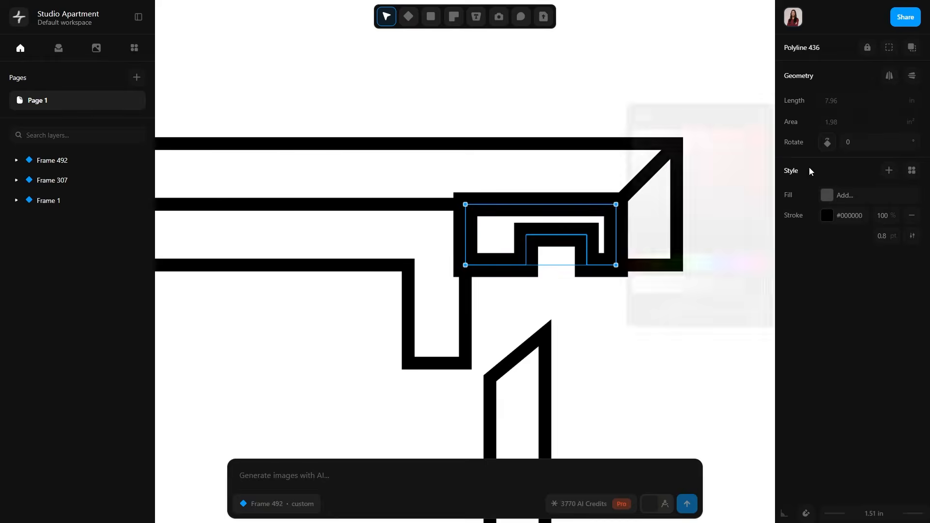
click(894, 237)
text(0.4)
click(684, 326)
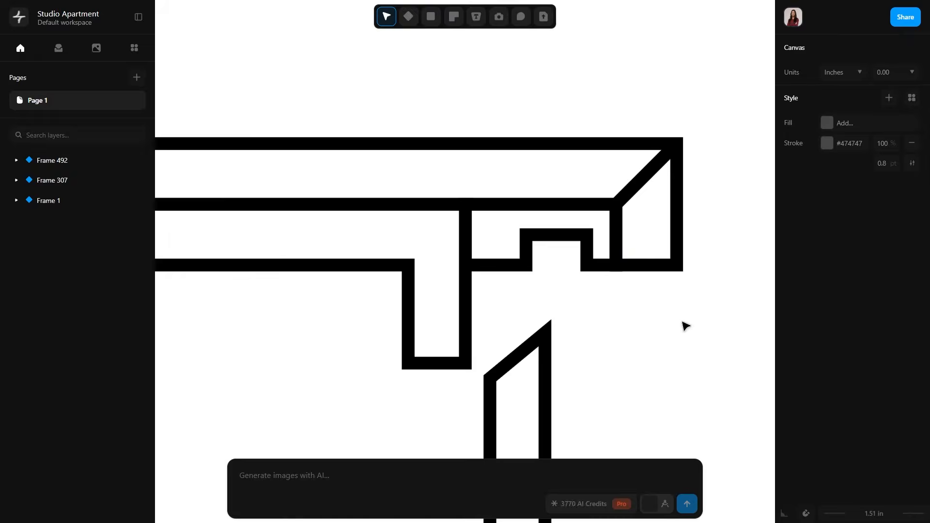
Set up the Circle tool with a black 0.4 pt stroke and a solid yellow #ebbb46 fill.
scroll(684, 326, down, 5)
scroll(681, 352, down, 5)
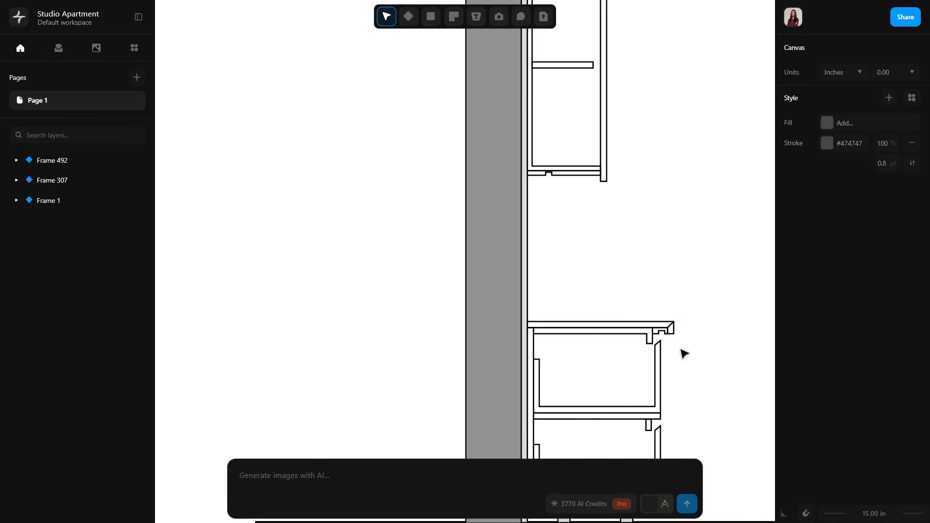
scroll(684, 354, up, 4)
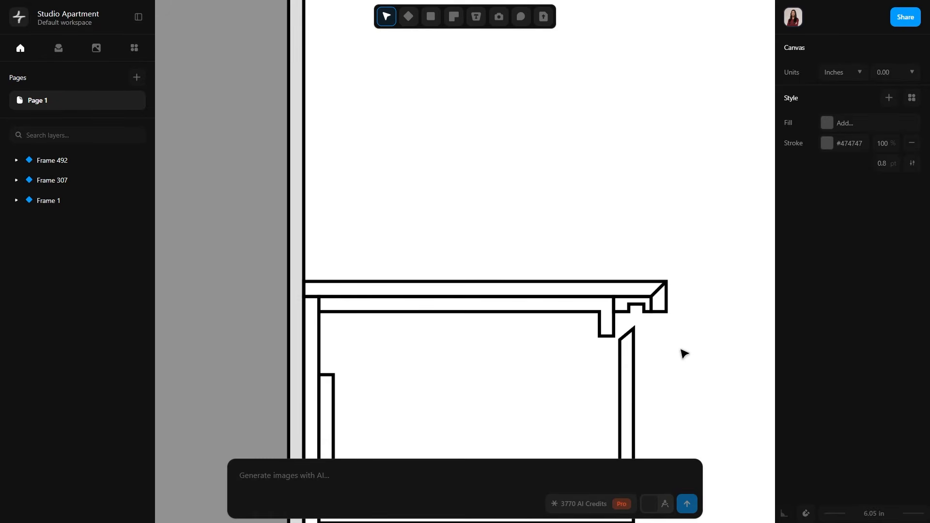
click(428, 19)
click(453, 63)
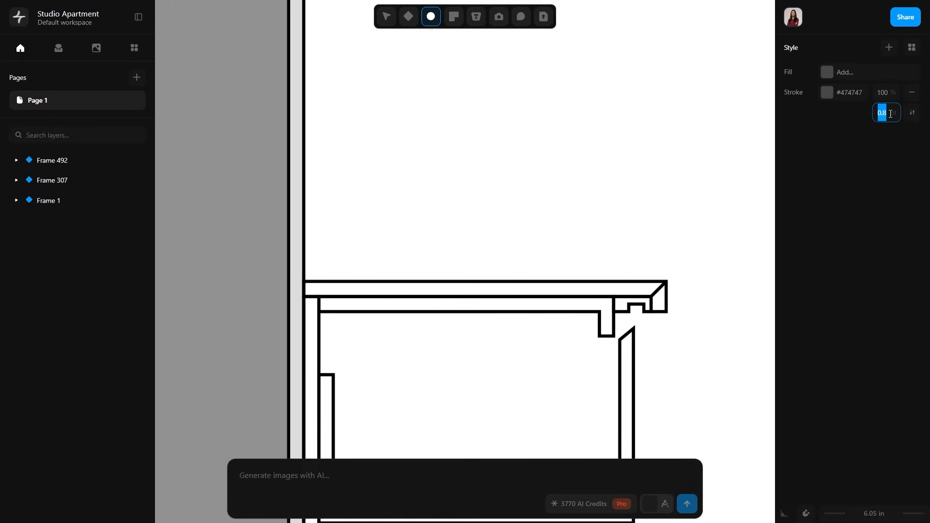
text(0.4)
click(827, 92)
click(664, 146)
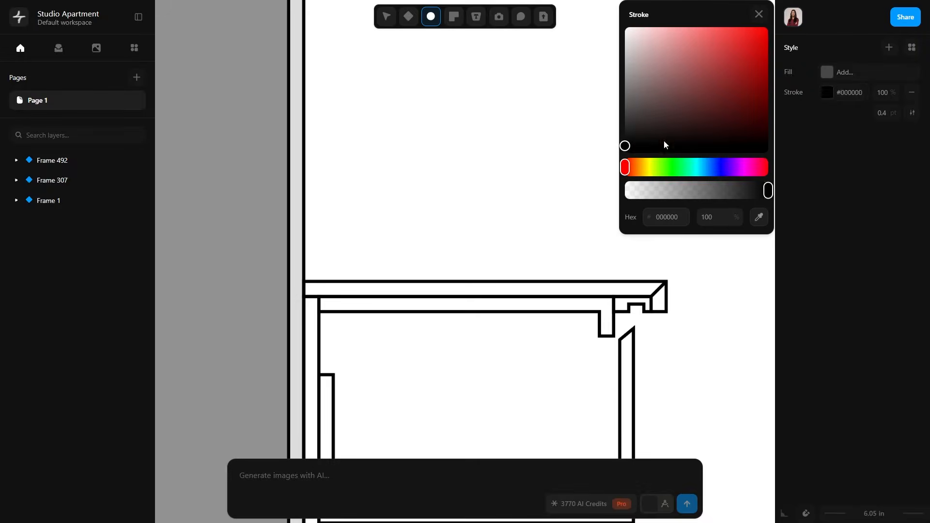
click(796, 87)
click(827, 72)
click(642, 193)
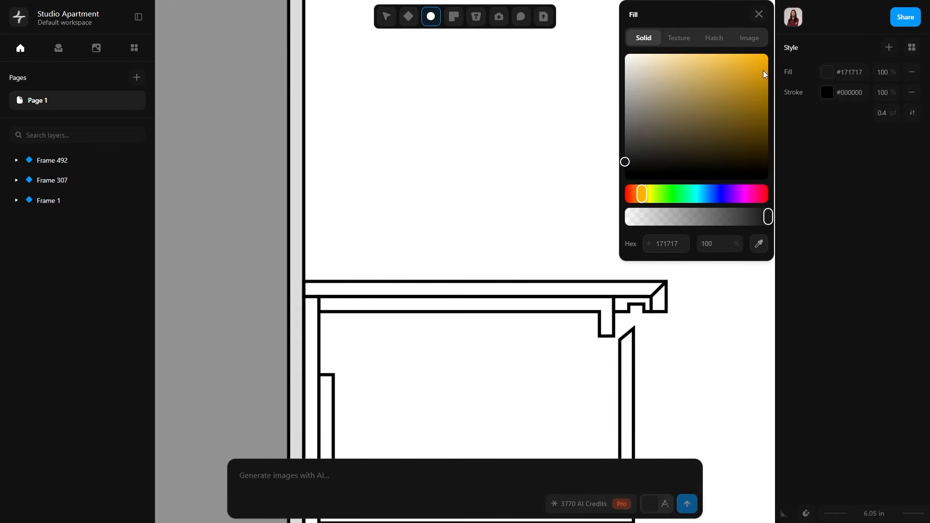
click(743, 71)
scroll(636, 316, up, 5)
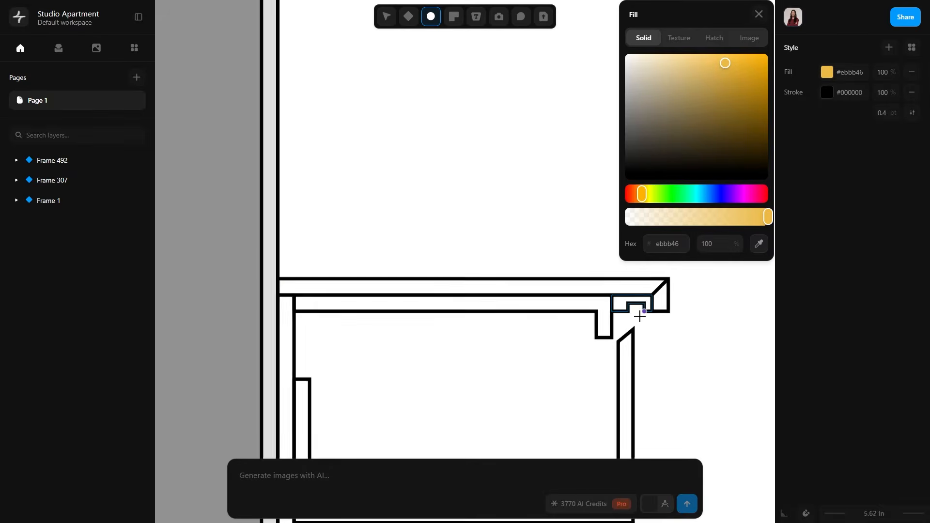
Draw a 0.4 in radius light circle with a 0.2 pt stroke and seat it in the notch under the countertop.
click(633, 308)
key(Return)
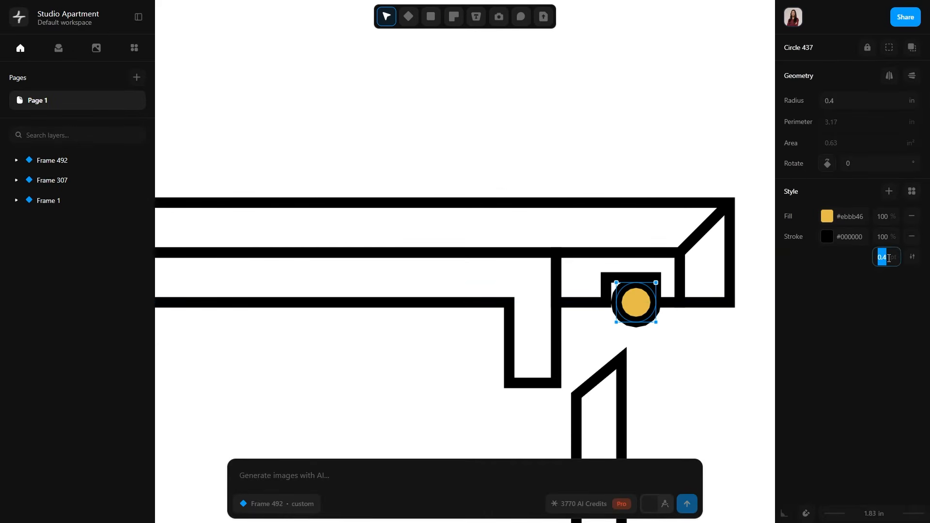
click(705, 338)
scroll(696, 341, up, 5)
click(520, 217)
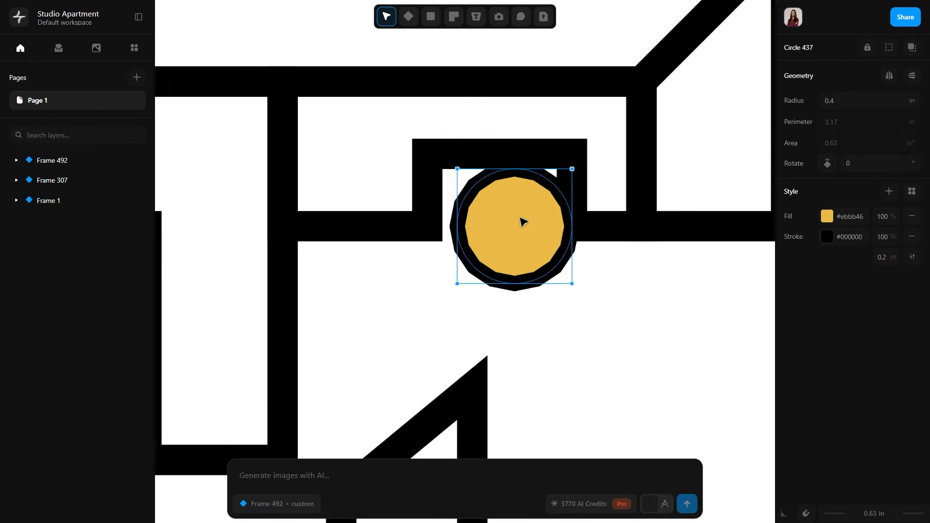
drag(520, 216, 508, 220)
click(592, 289)
Draw a matching yellow light circle and seat it in the notch under the upper cabinet.
scroll(644, 306, down, 10)
middle_drag(484, 59, 534, 230)
scroll(533, 232, up, 8)
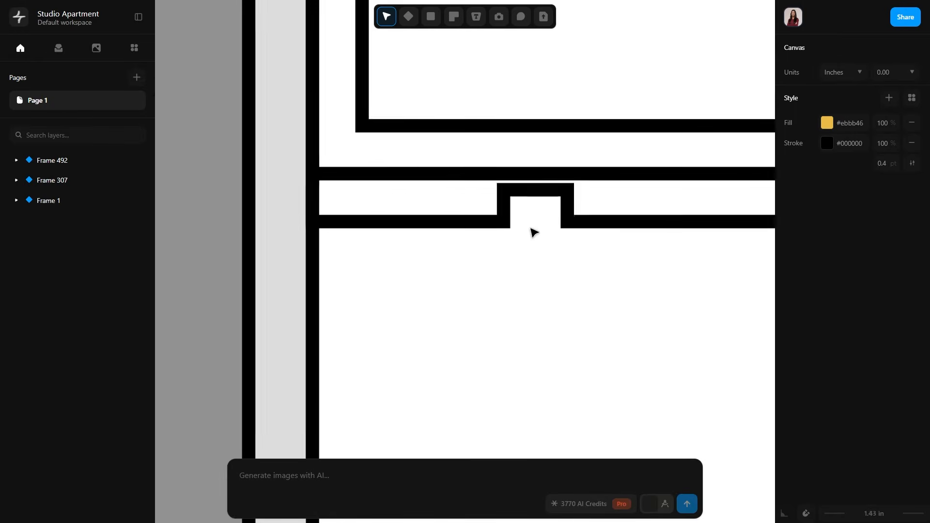
click(431, 17)
click(458, 61)
click(525, 203)
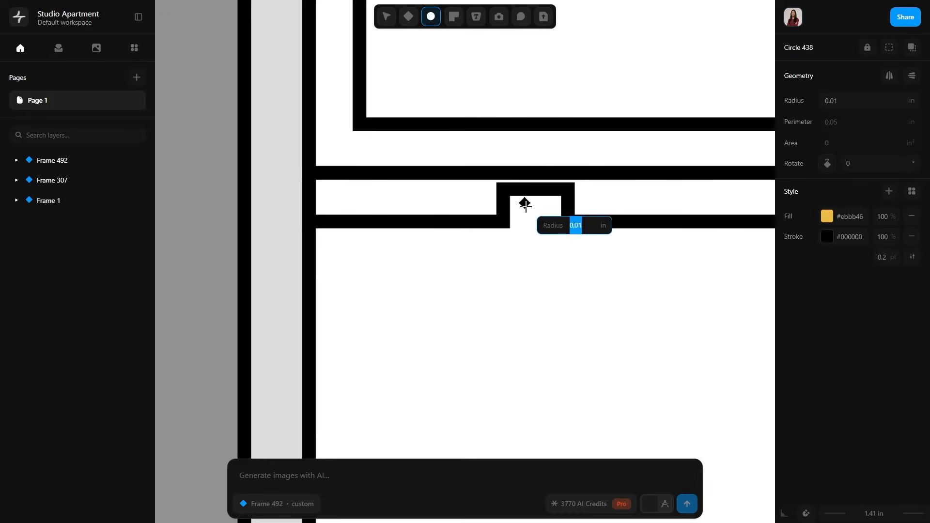
click(547, 219)
mouse_move(526, 200)
mouse_down()
mouse_move(540, 219)
mouse_move(529, 216)
mouse_up()
scroll(540, 218, up, 5)
click(661, 317)
scroll(662, 317, down, 10)
middle_drag(668, 328, 501, 114)
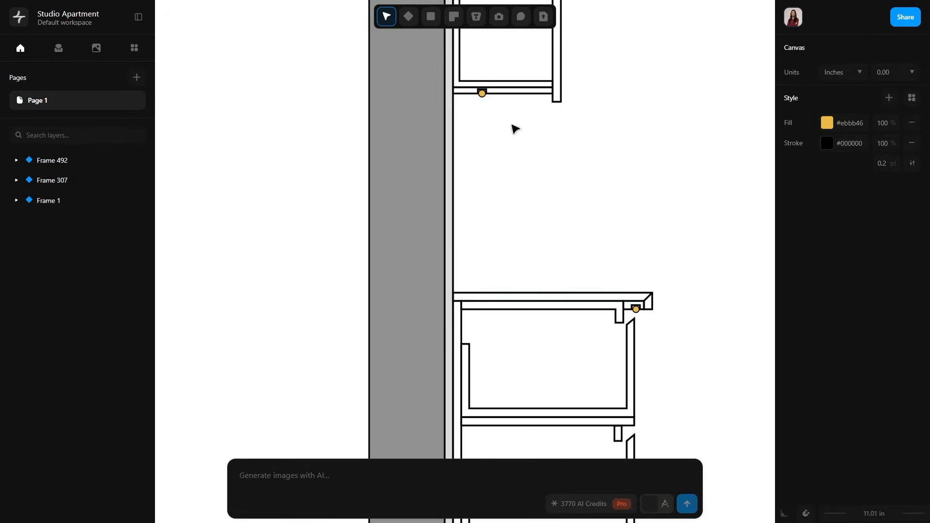
scroll(569, 218, down, 3)
scroll(642, 239, up, 2)
middle_drag(651, 335, 600, 238)
scroll(608, 245, up, 3)
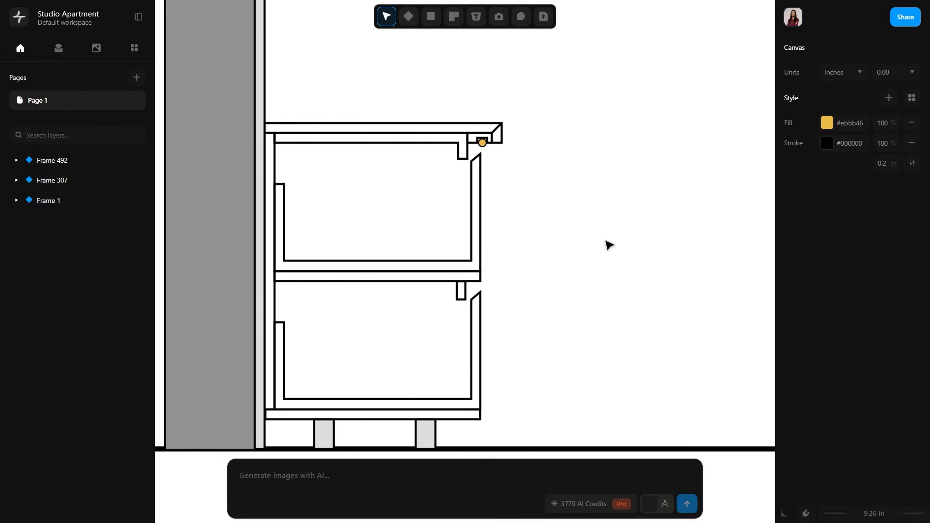
click(284, 322)
click(284, 399)
click(472, 399)
click(471, 324)
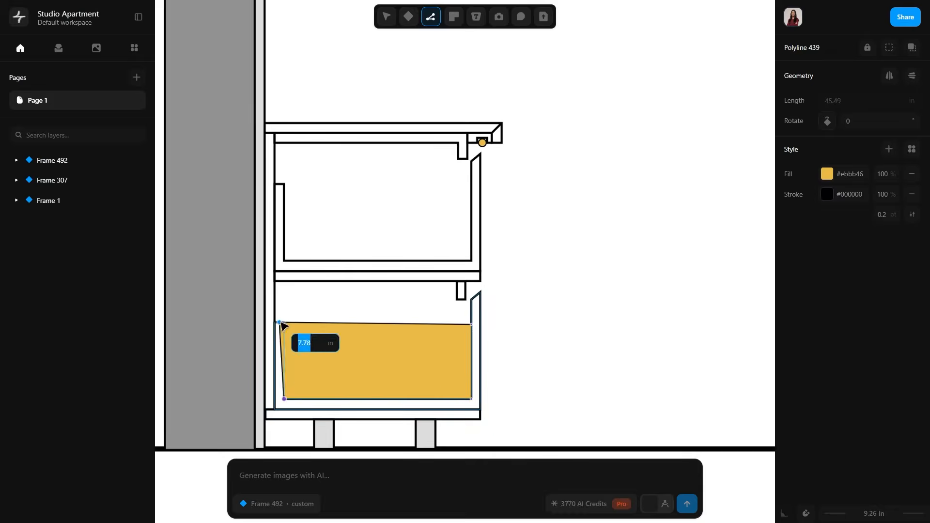
click(286, 323)
scroll(286, 323, up, 4)
click(377, 260)
scroll(378, 261, down, 5)
click(430, 315)
key(Delete)
scroll(387, 310, up, 4)
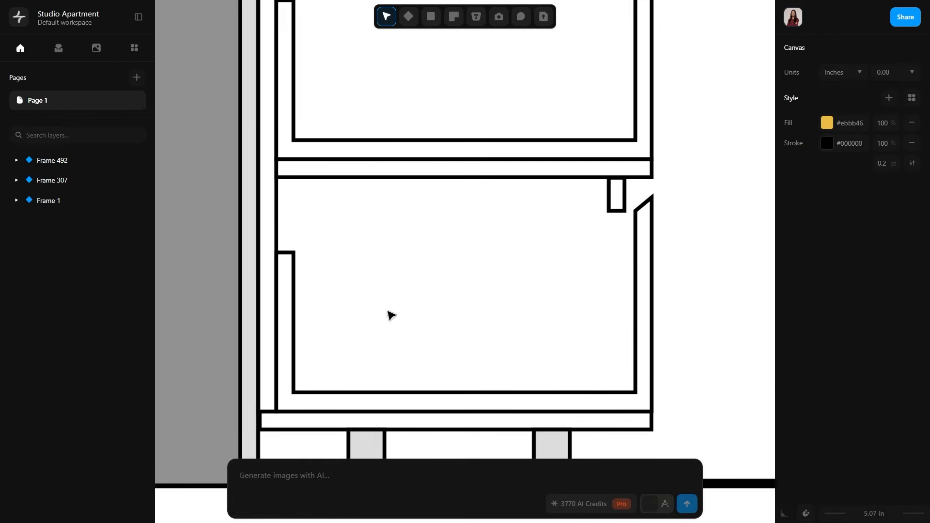
Remove the fill and outline the lower drawer's interior with a closed black 0.2 pt polyline.
click(911, 74)
click(293, 252)
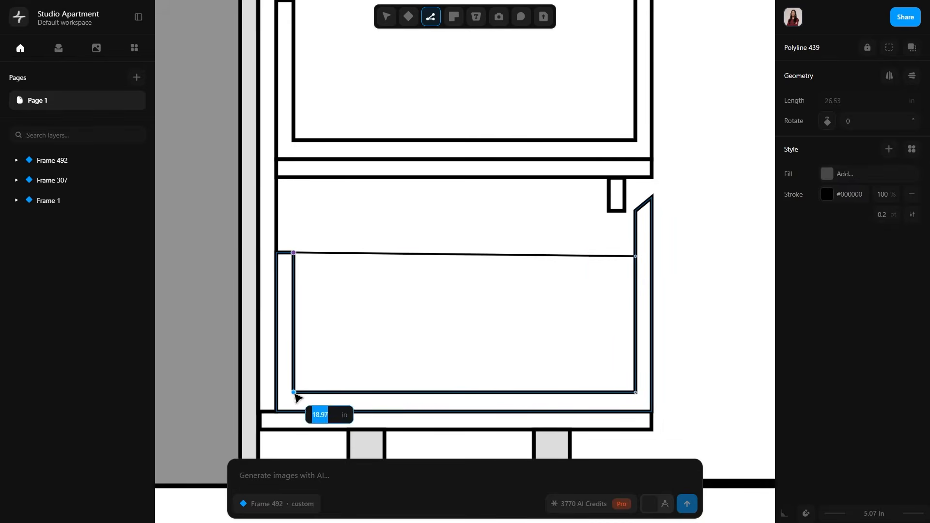
click(293, 392)
click(294, 252)
click(701, 317)
Outline the upper drawer's interior with a closed polyline reaching the height of its back wall.
middle_drag(570, 190, 575, 321)
key(l)
click(641, 270)
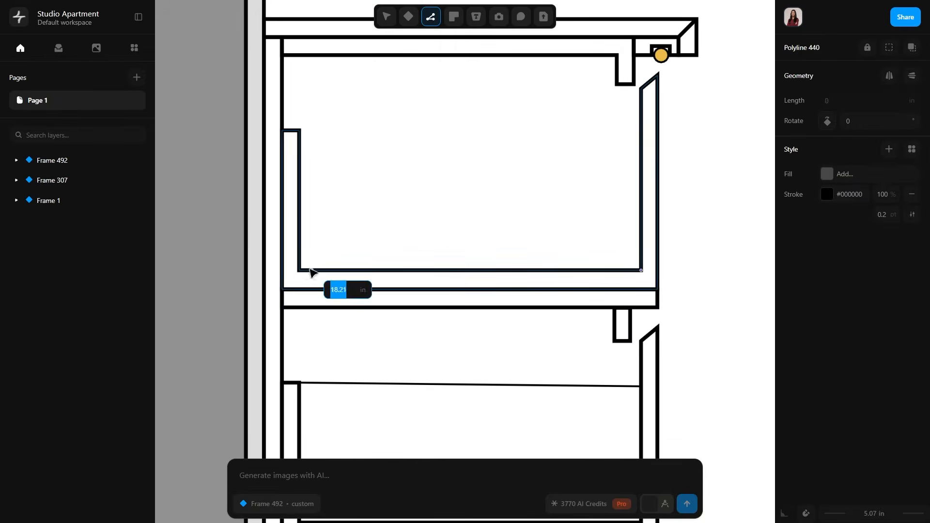
click(300, 270)
click(300, 130)
click(641, 130)
click(641, 270)
click(698, 272)
Redraw the lower drawer's interior outline so its top edge runs level with the back wall.
middle_drag(731, 284, 654, 189)
scroll(653, 189, down, 3)
click(572, 248)
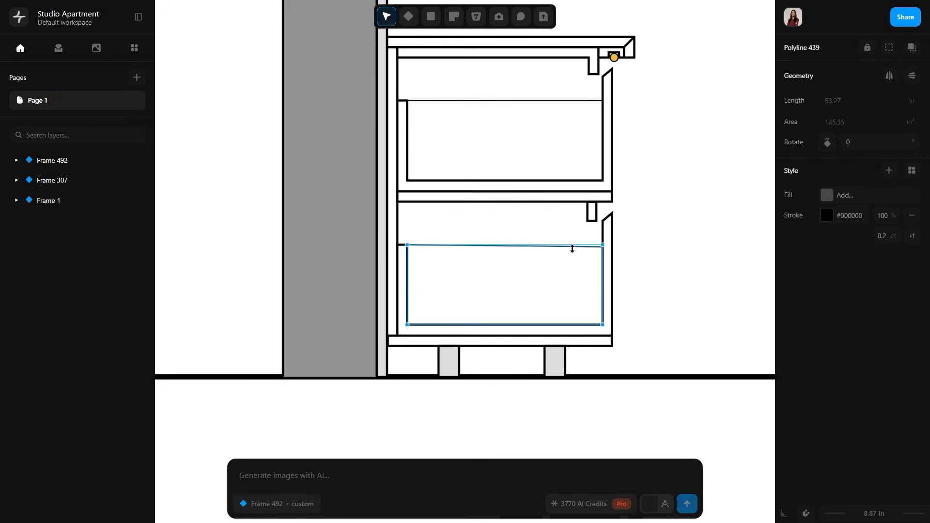
key(l)
click(602, 324)
click(602, 244)
click(602, 325)
click(666, 290)
Draw a 3 in high toe-kick board polyline between the bottom panel and the floor, in front of the front leg.
scroll(688, 292, down, 3)
middle_drag(693, 293, 565, 307)
scroll(549, 391, up, 6)
key(l)
click(546, 270)
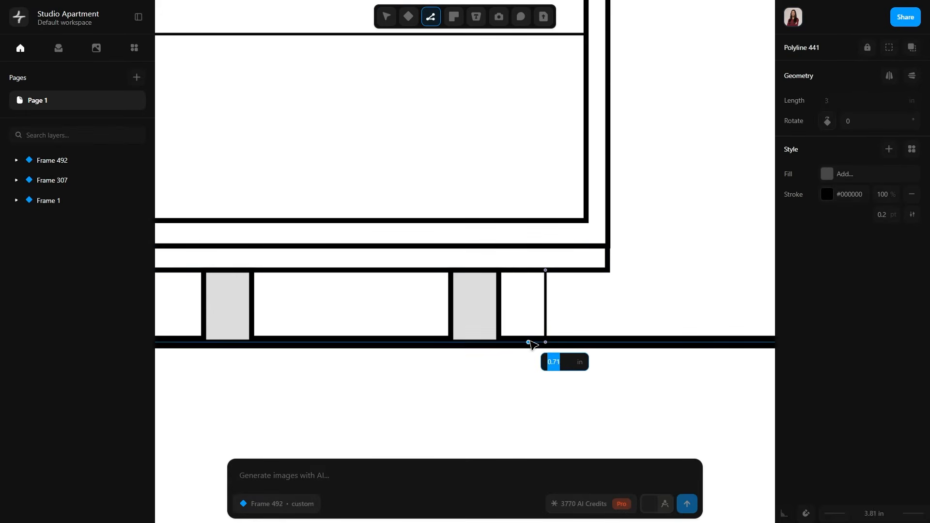
click(546, 270)
click(608, 306)
Trace the lower drawer's slanted front and part of its bottom as a closed polyline and move it out to the open-drawer position.
scroll(609, 306, down, 6)
middle_drag(647, 295, 540, 357)
scroll(624, 343, down, 2)
scroll(515, 396, up, 5)
middle_drag(515, 395, 572, 304)
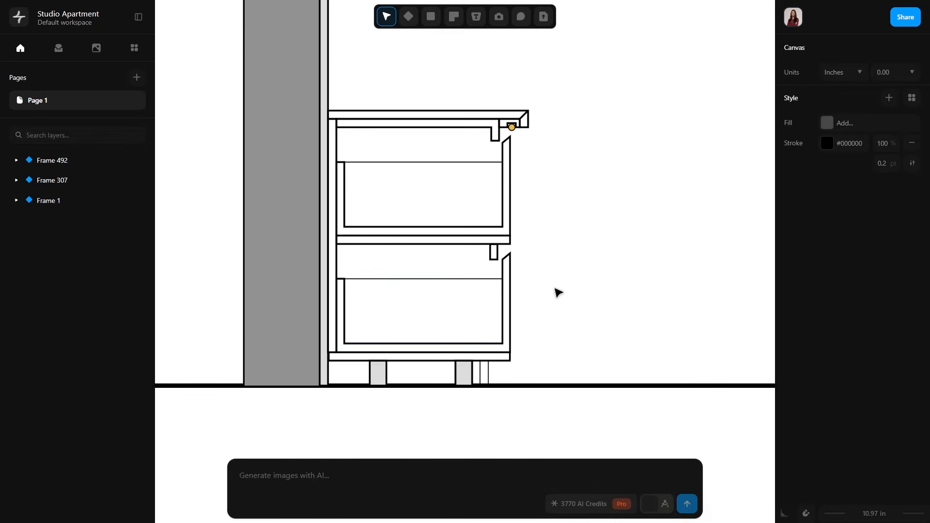
scroll(491, 318, up, 4)
middle_drag(492, 318, 585, 350)
key(l)
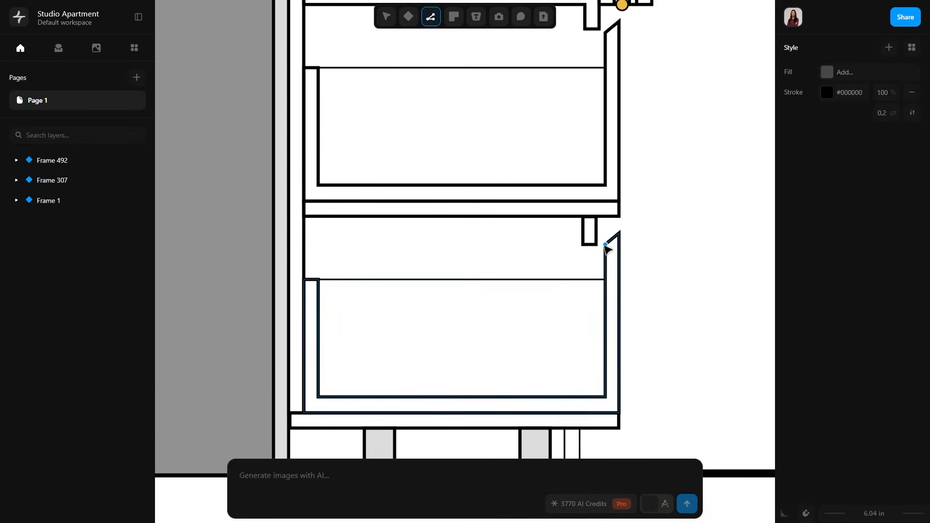
click(606, 245)
click(619, 233)
click(619, 414)
click(420, 413)
click(420, 398)
click(605, 399)
click(605, 244)
drag(519, 341, 665, 311)
Set the open-drawer outline's stroke color to dark gray #363636.
click(611, 341)
click(826, 220)
drag(642, 221, 600, 219)
click(600, 221)
click(658, 277)
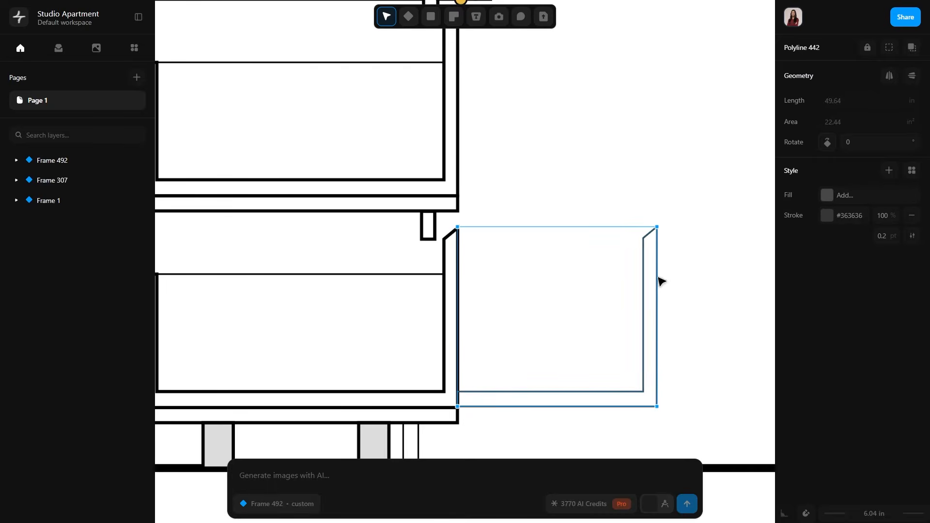
Make the open-drawer outline's stroke dashed with a 2,2 sequence.
click(911, 237)
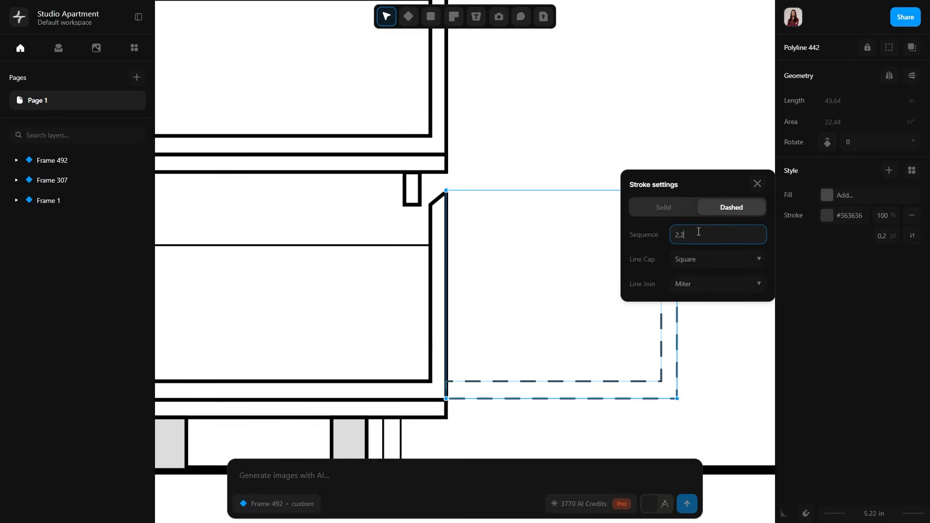
click(706, 286)
click(757, 183)
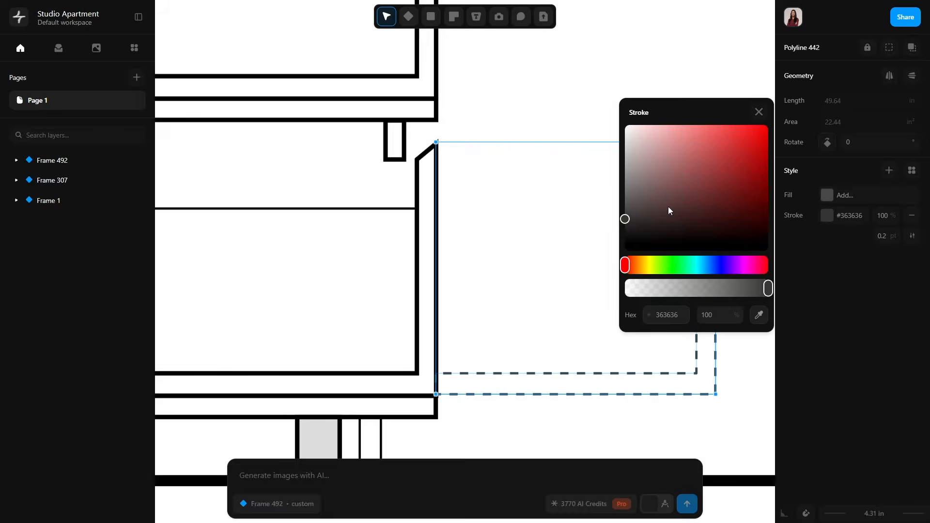
click(734, 260)
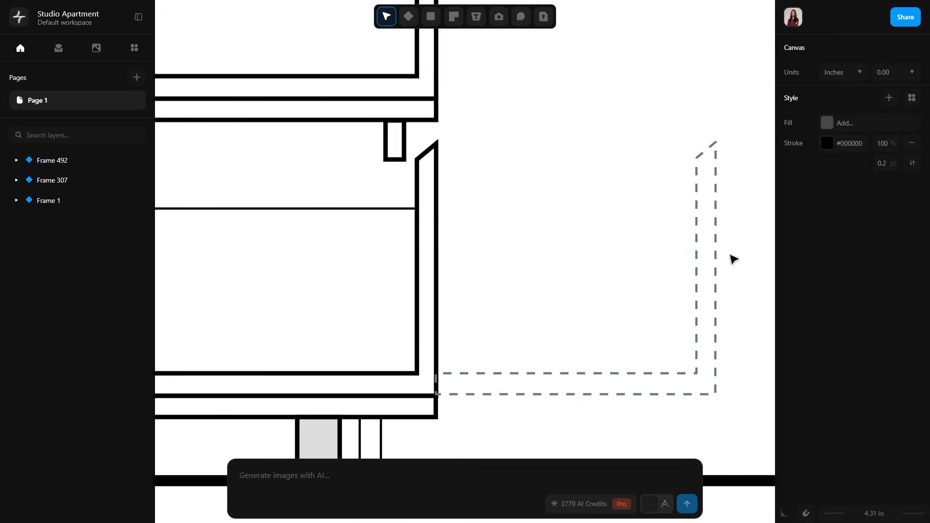
Draw a horizontal line about 12.26 in long from the lower drawer's front to the open-drawer outline, level with the drawer's side edge.
key(l)
click(437, 210)
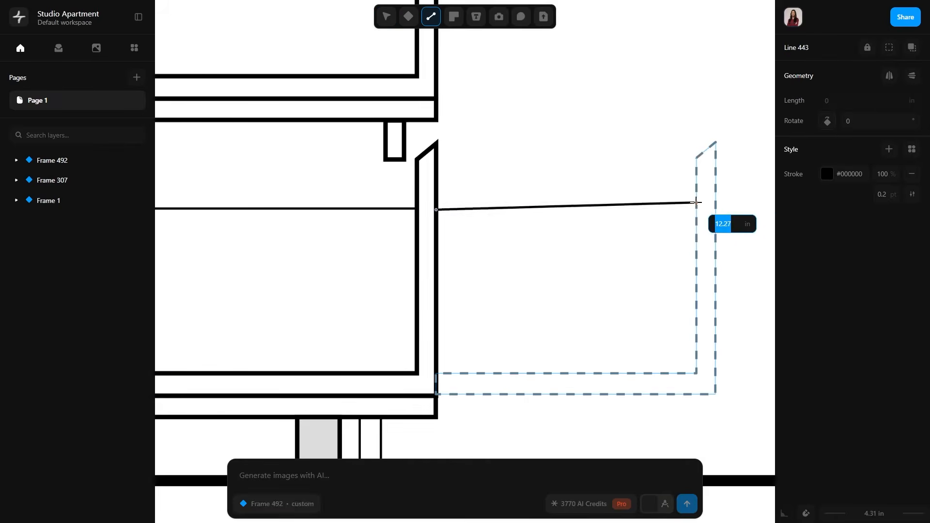
click(698, 210)
key(Escape)
Give the new horizontal line a dashed stroke in the gray sampled from the open-drawer outline.
click(639, 210)
click(827, 173)
click(756, 269)
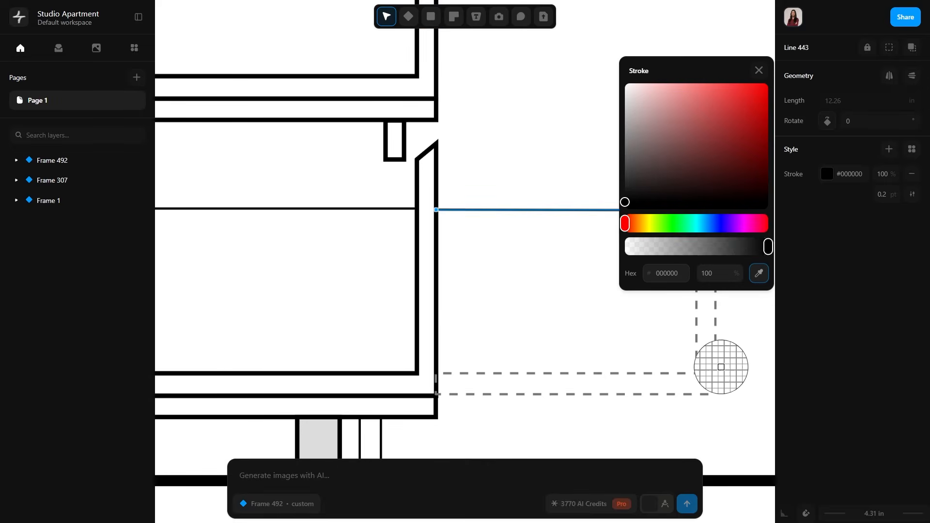
click(715, 370)
click(913, 194)
click(731, 176)
click(698, 193)
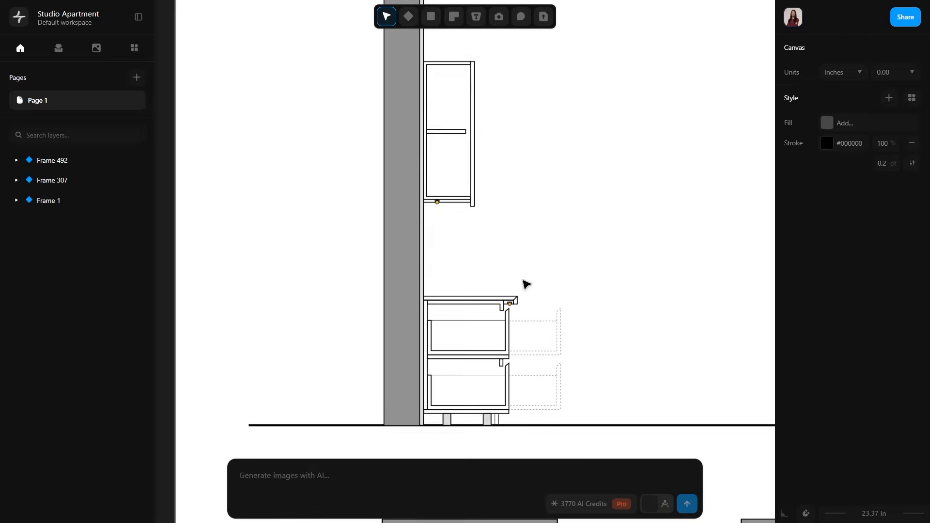
Fill the countertop, including its front lip, with solid dark gray.
scroll(525, 283, up, 6)
click(520, 310)
click(828, 195)
drag(647, 194, 613, 195)
click(606, 295)
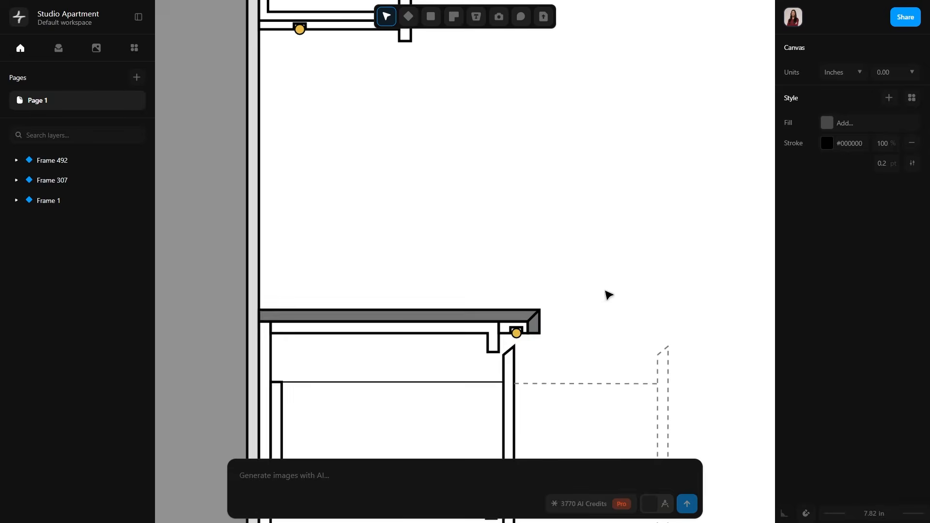
Fill the rail under the countertop with a darkened version of the beige sampled from the floor plan.
middle_drag(606, 295, 646, 139)
click(447, 177)
scroll(670, 254, down, 5)
middle_drag(669, 323, 487, 200)
scroll(486, 200, down, 5)
click(827, 196)
click(758, 309)
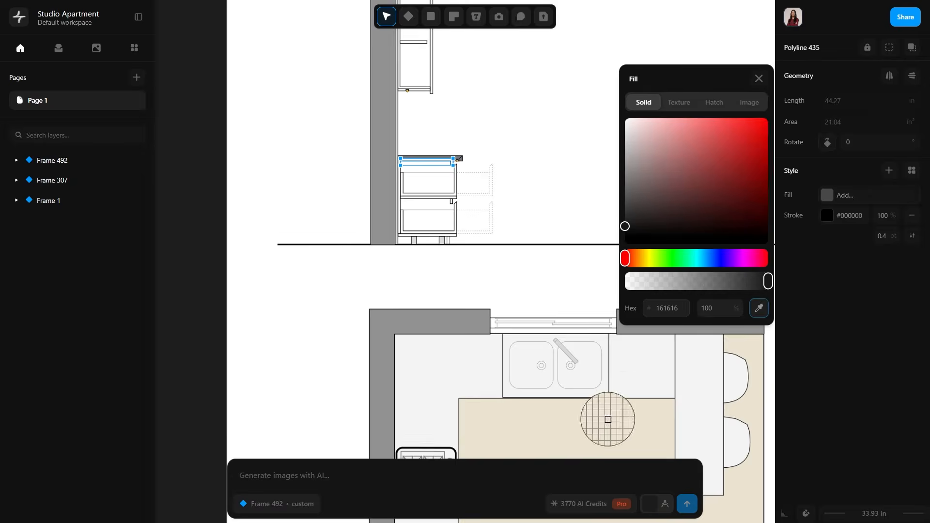
click(608, 419)
drag(640, 131, 654, 153)
click(759, 79)
Warm and lighten the rail's beige fill to #beb19a.
middle_drag(547, 198, 639, 203)
scroll(537, 185, up, 6)
click(560, 133)
click(827, 195)
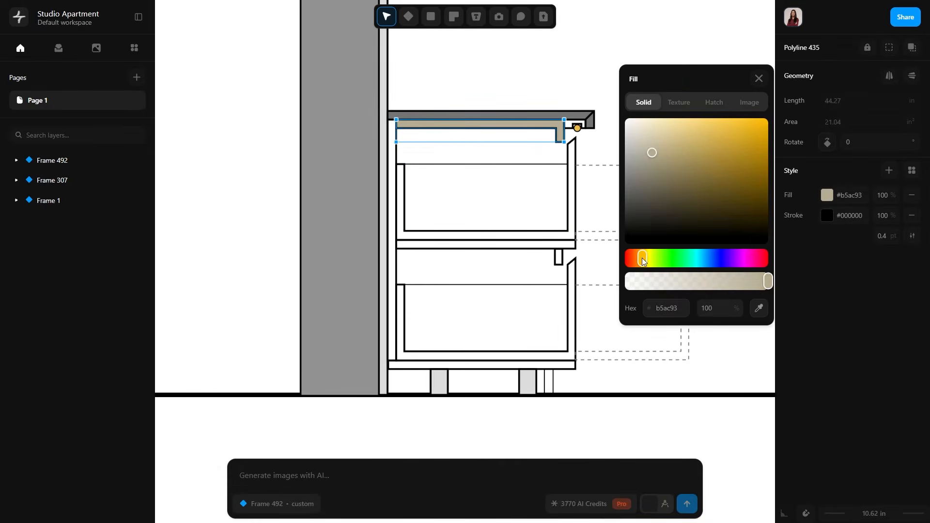
click(657, 150)
click(641, 261)
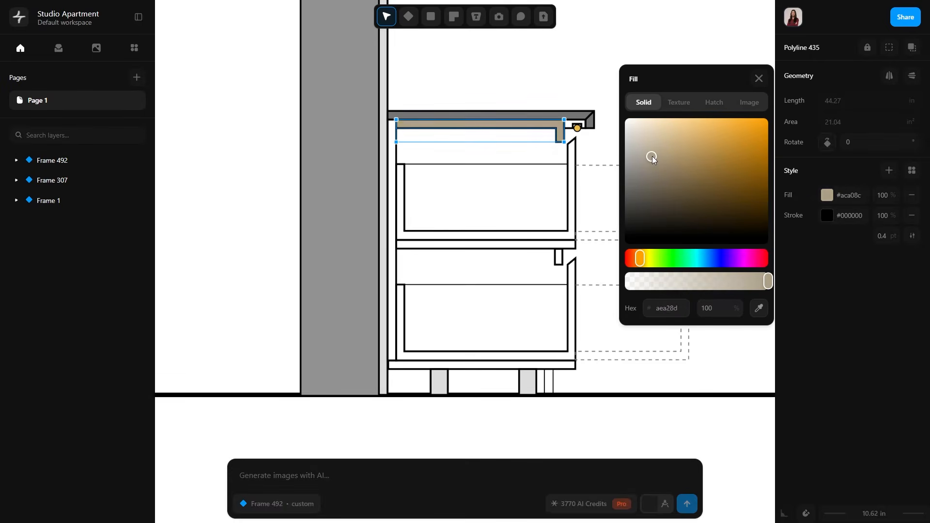
drag(652, 156, 654, 150)
click(758, 79)
click(711, 73)
Fill the base cabinet's carcass panels, drawer boxes, lower rail and toe kick with the beige #beb19a sampled from the upper rail.
middle_drag(541, 179, 603, 198)
scroll(581, 168, up, 6)
click(701, 218)
shift+click(295, 286)
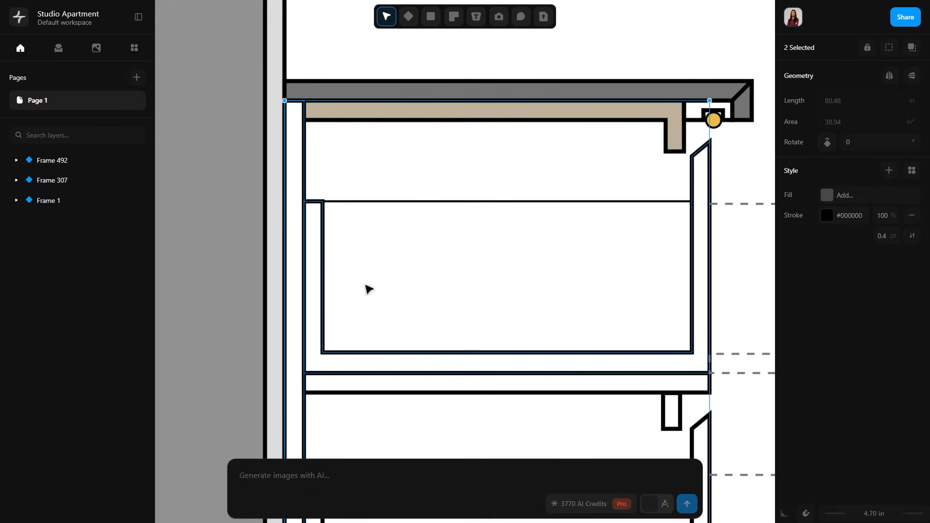
shift+click(599, 429)
middle_drag(599, 429, 560, 161)
click(827, 195)
middle_drag(730, 47, 696, 349)
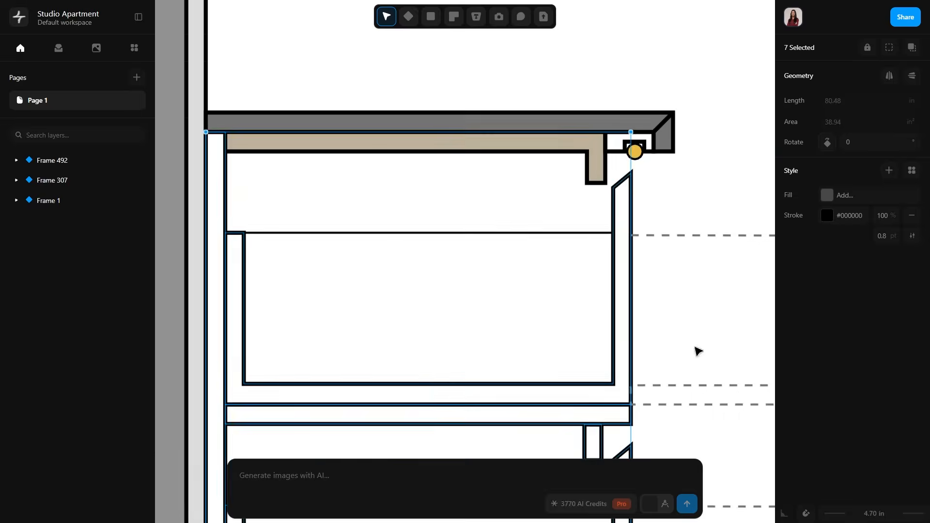
click(827, 195)
click(759, 308)
click(576, 137)
click(759, 79)
Thicken the toe kick's outline to match the cabinet panels.
scroll(544, 279, down, 6)
click(717, 280)
scroll(592, 355, up, 5)
click(490, 364)
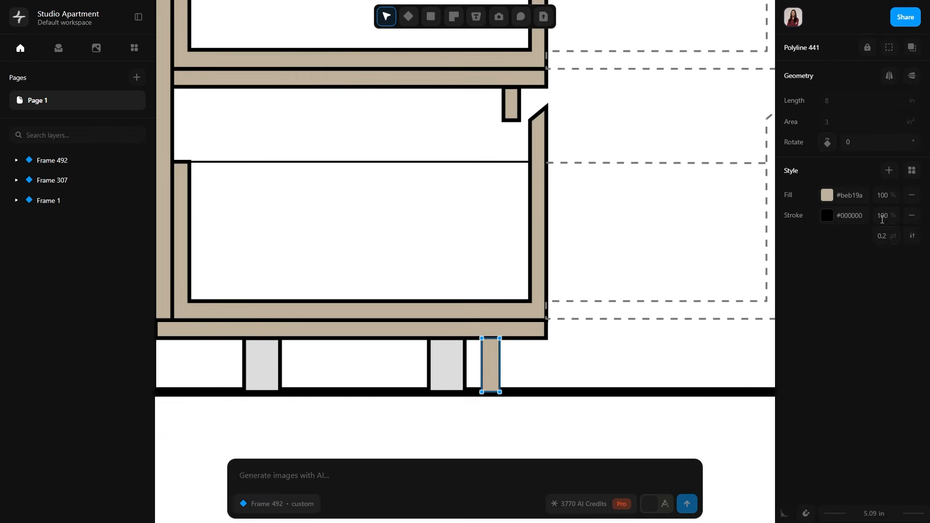
click(567, 375)
scroll(565, 394, down, 5)
Fill the upper drawer's interior with a lighter version of the sampled panel beige, #dbd0be, and remove its stroke.
middle_drag(434, 298, 470, 300)
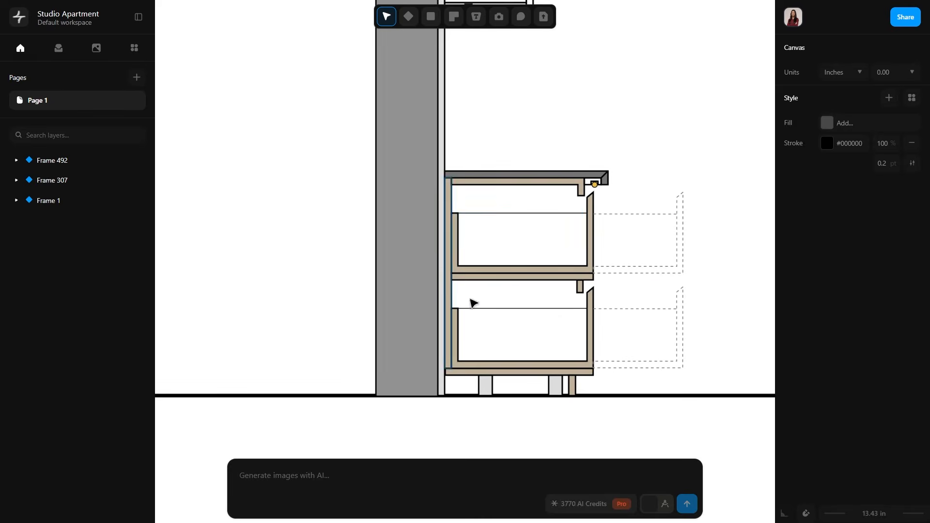
click(524, 212)
click(826, 199)
click(758, 307)
click(579, 187)
click(644, 134)
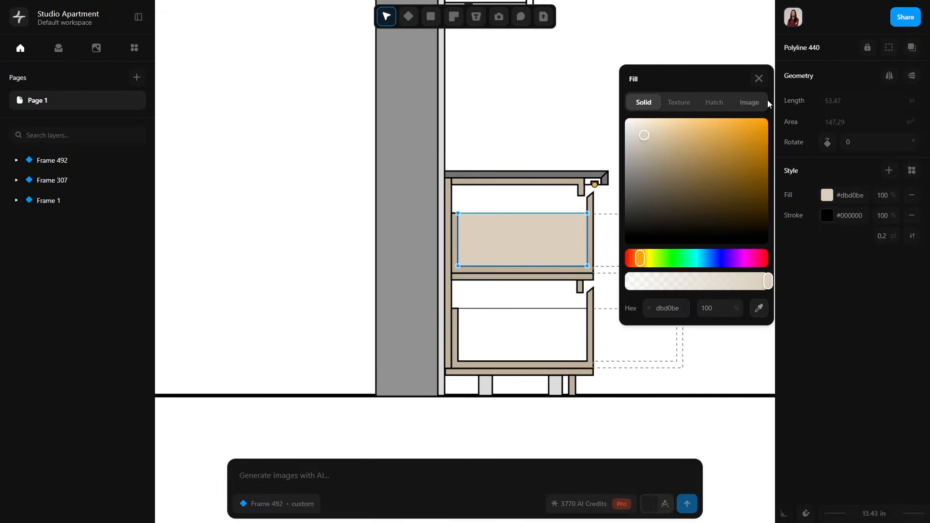
click(758, 79)
key(Escape)
click(548, 221)
key(Escape)
Fill the lower drawer's interior with #dbd0be sampled from the upper drawer and remove its stroke.
click(526, 315)
click(827, 195)
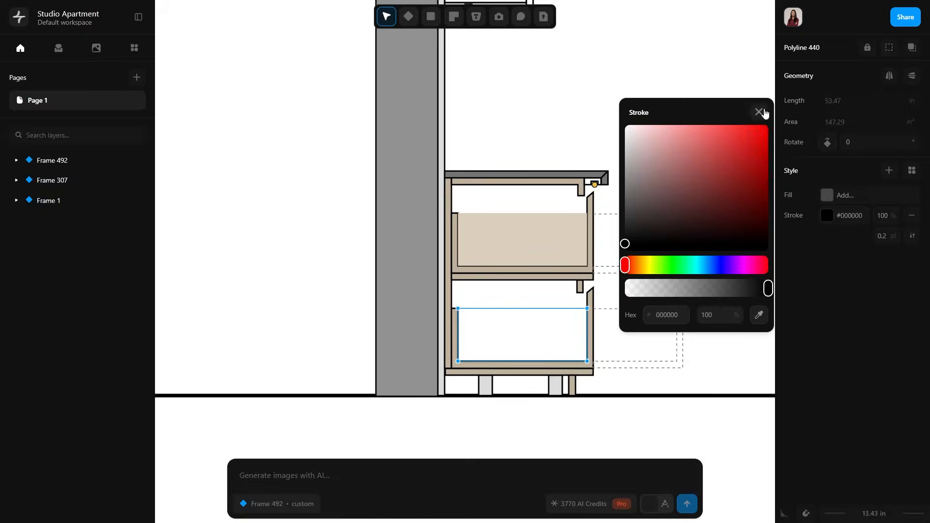
click(758, 308)
click(557, 246)
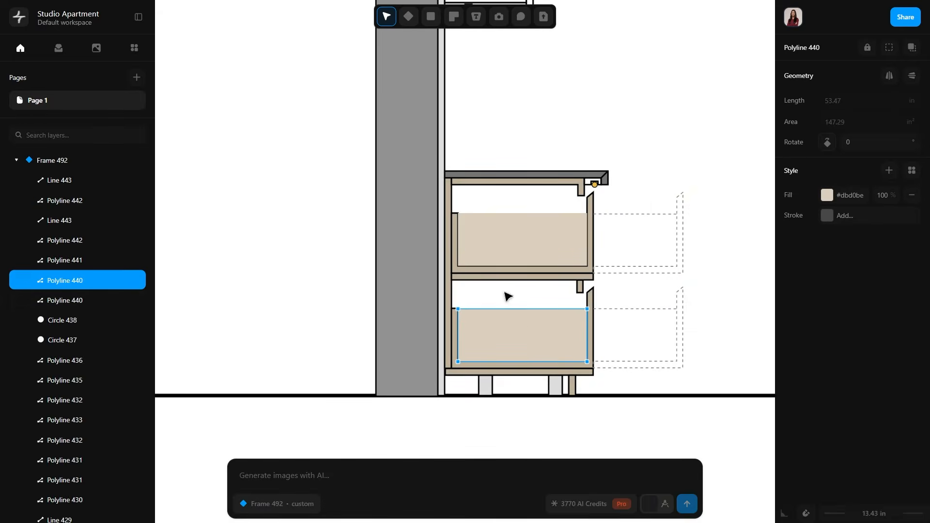
Reorder the layers so both drawer interior fills lie behind the cabinet and drawer panel outlines.
drag(77, 305, 76, 466)
scroll(88, 426, down, 3)
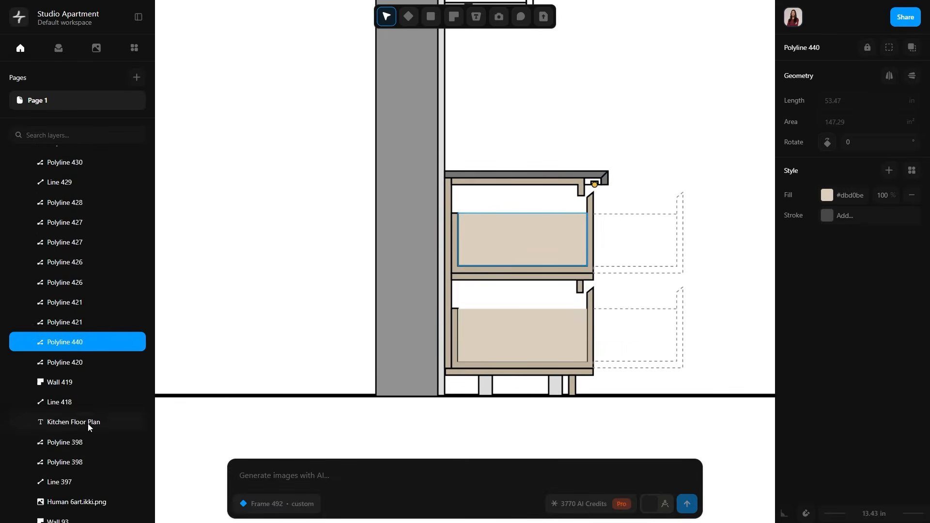
click(264, 396)
click(540, 345)
drag(78, 281, 100, 459)
drag(68, 280, 67, 140)
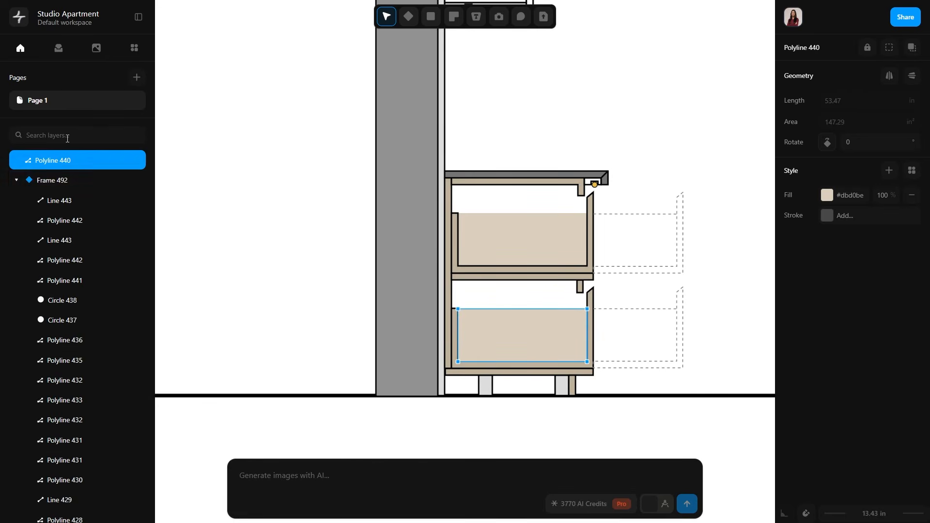
drag(73, 507, 74, 507)
click(680, 367)
middle_drag(679, 366, 646, 369)
Give the lower drawer's interior a black stroke 0.3 pt wide.
click(464, 340)
click(829, 220)
click(915, 206)
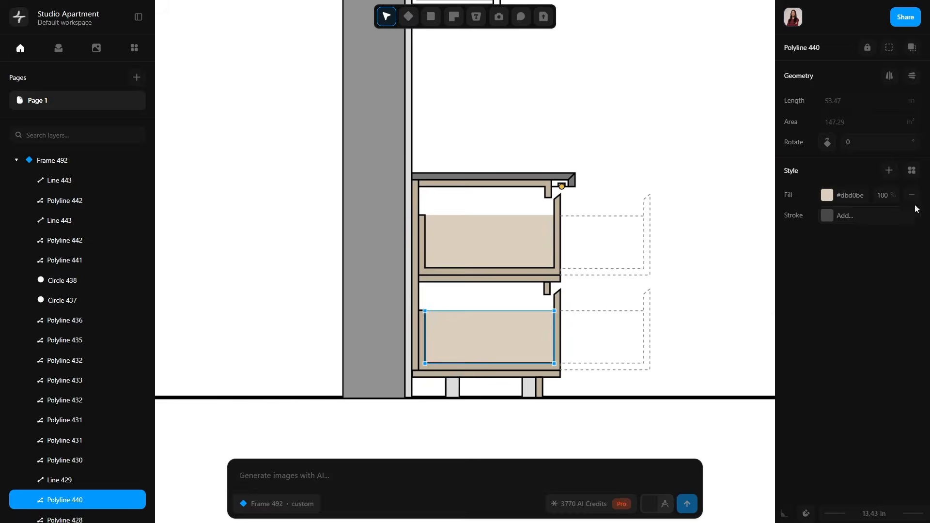
click(828, 217)
click(626, 246)
click(759, 114)
click(898, 240)
text(0.3)
click(657, 399)
Give the upper drawer's interior a black stroke matching the lower drawer's.
click(494, 242)
click(828, 216)
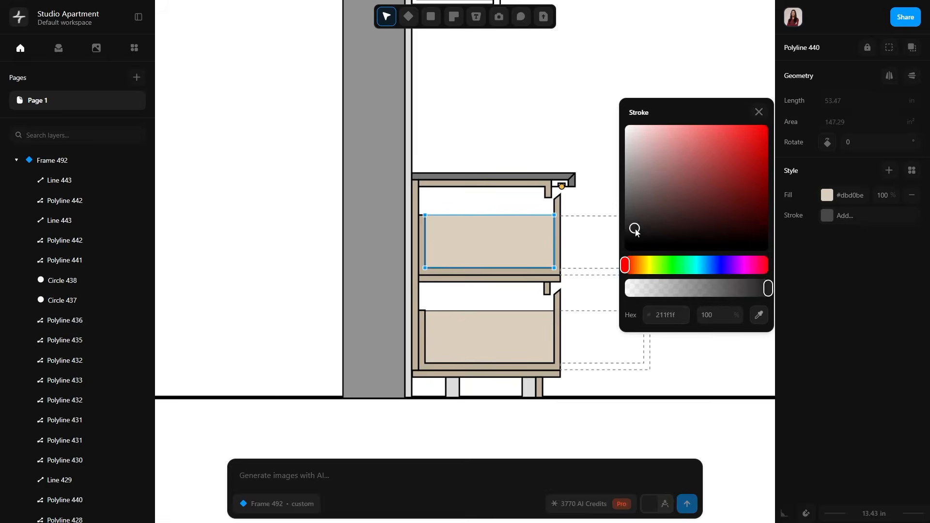
drag(635, 230, 626, 245)
click(898, 239)
click(701, 307)
Nudge the base cabinet's front leg leftward, away from the toe kick.
scroll(701, 306, down, 2)
scroll(524, 367, up, 8)
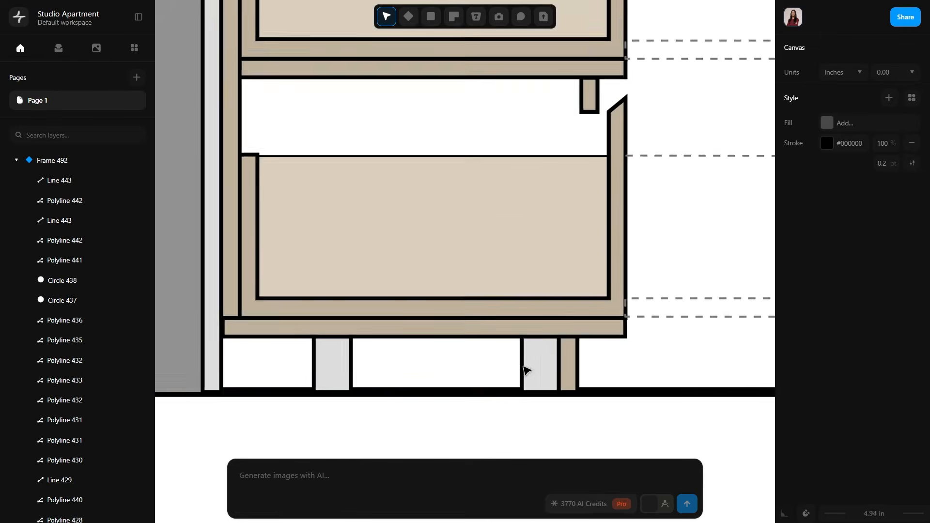
click(525, 368)
key(Left)
key(Left)
key(Left)
key(Left)
click(545, 420)
scroll(545, 420, down, 4)
click(440, 409)
click(517, 429)
Fill the overhead cabinet's panels and shelf with the beige #beb19a sampled from the base cabinet.
scroll(517, 429, down, 6)
middle_drag(584, 218, 617, 393)
drag(555, 345, 522, 291)
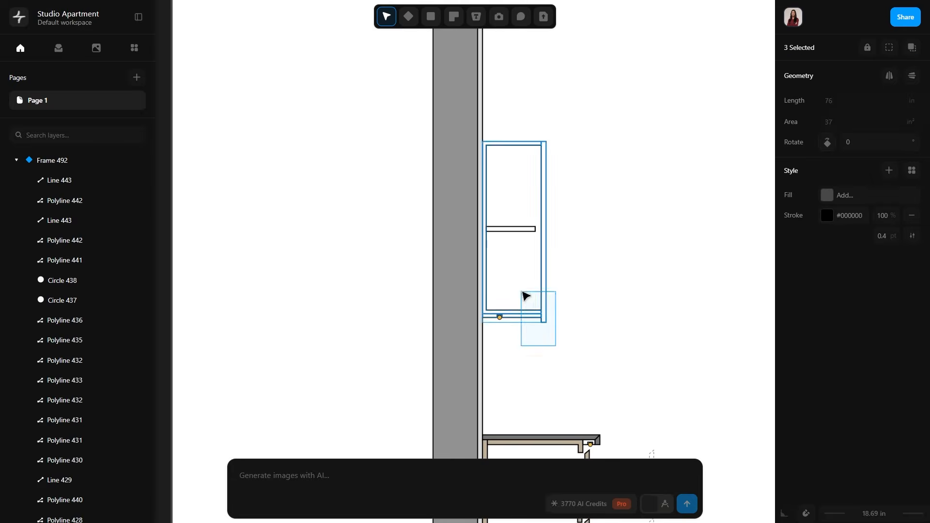
middle_drag(602, 320, 564, 172)
click(828, 192)
click(759, 308)
click(550, 340)
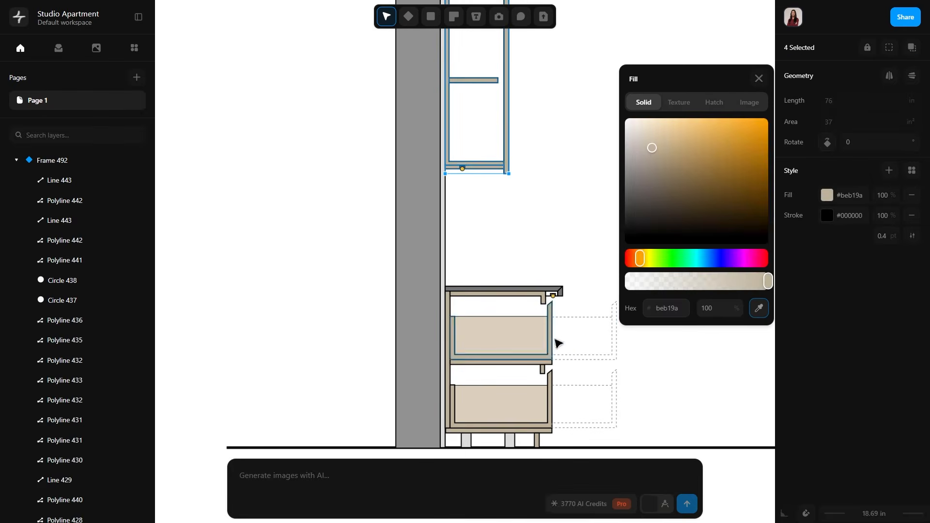
click(609, 55)
Draw an 11.22 x 33.71 in rectangle over the overhead cabinet's interior, filled with #dbd0be sampled from the drawer interior.
middle_drag(610, 53, 633, 148)
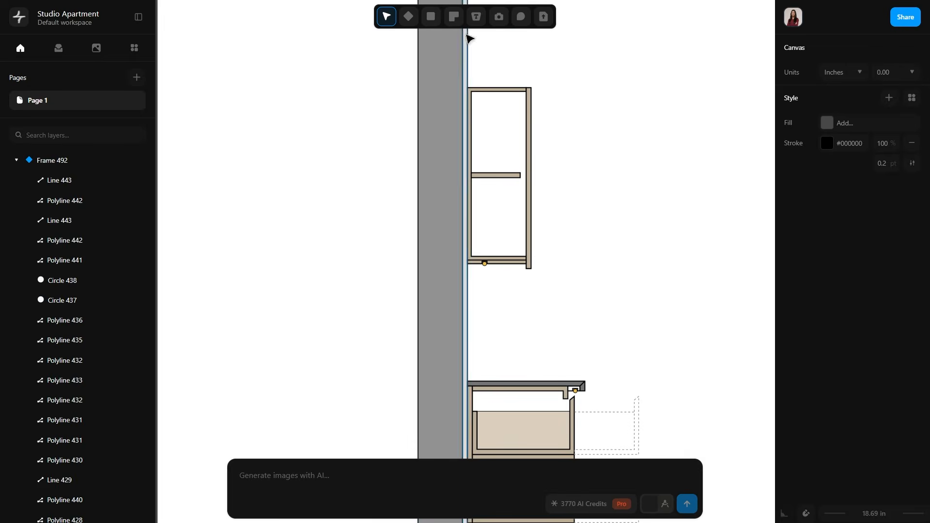
click(431, 17)
click(467, 39)
drag(472, 92, 526, 257)
click(827, 237)
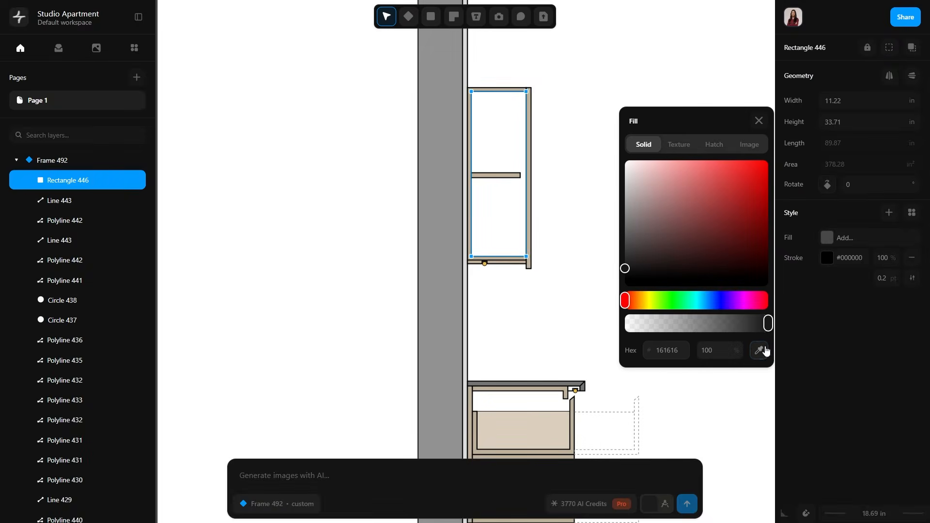
click(759, 350)
click(548, 426)
click(492, 143)
Move the overhead cabinet's interior rectangle down the layer order, behind the shelf and panels.
drag(59, 506, 60, 508)
scroll(61, 507, down, 4)
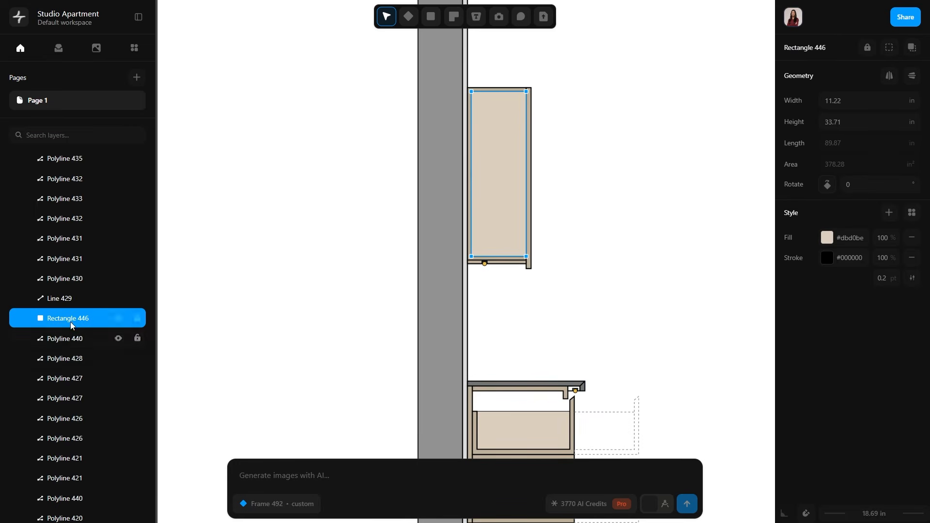
drag(70, 323, 77, 508)
click(647, 354)
Draw a container rectangle about 9.92 x 10.06 in standing in the upper drawer and fill it with #fcfcfc.
mouse_move(647, 355)
middle_down()
mouse_move(602, 209)
mouse_move(615, 259)
mouse_move(639, 234)
middle_up()
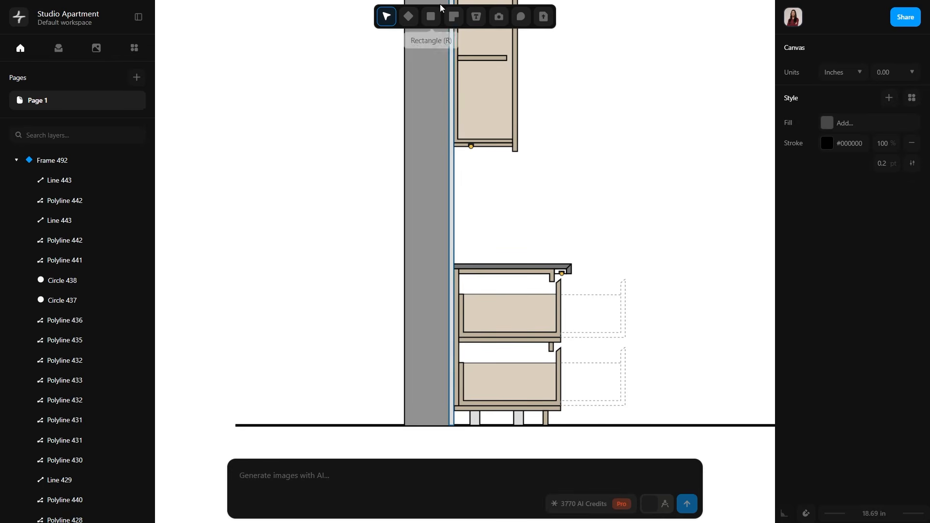
click(430, 20)
middle_drag(558, 328, 561, 287)
scroll(561, 287, up, 6)
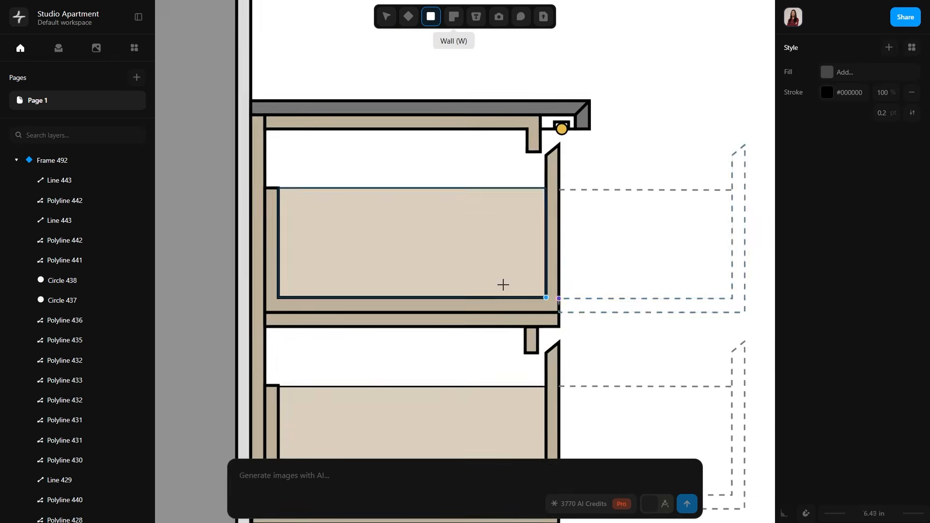
mouse_move(344, 156)
mouse_down()
mouse_move(492, 284)
mouse_move(484, 298)
mouse_up()
click(827, 237)
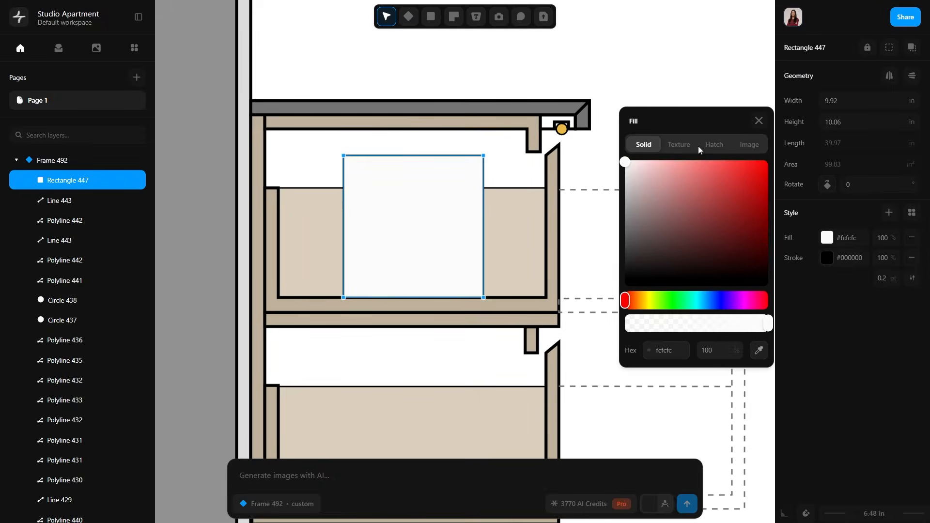
click(759, 121)
Draw a lid rectangle about 10.64 x 0.5 in on top of the container and fill it with medium gray.
click(668, 139)
scroll(381, 149, up, 5)
drag(270, 157, 669, 177)
click(827, 237)
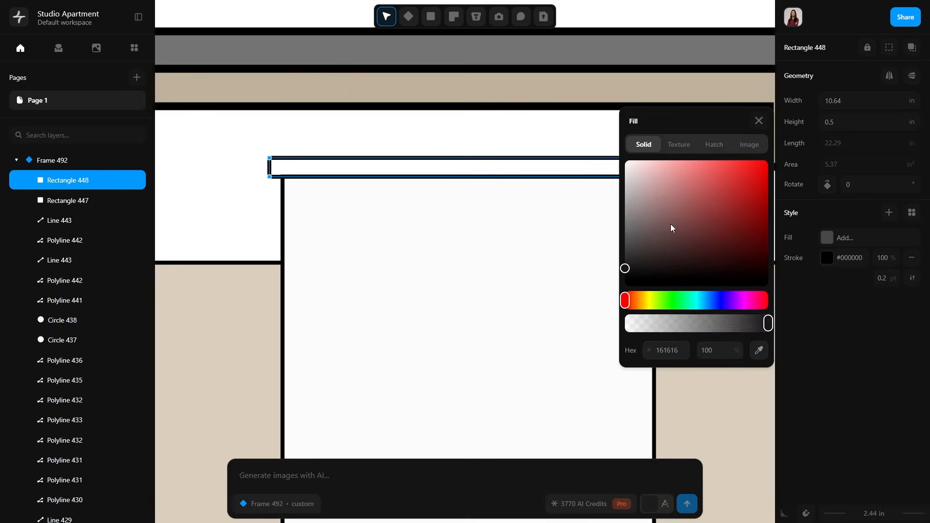
click(625, 211)
click(759, 122)
click(681, 177)
Draw a handle rectangle about 6.93 x 0.59 in near the container's top and fill it with light gray.
key(r)
drag(341, 210, 604, 232)
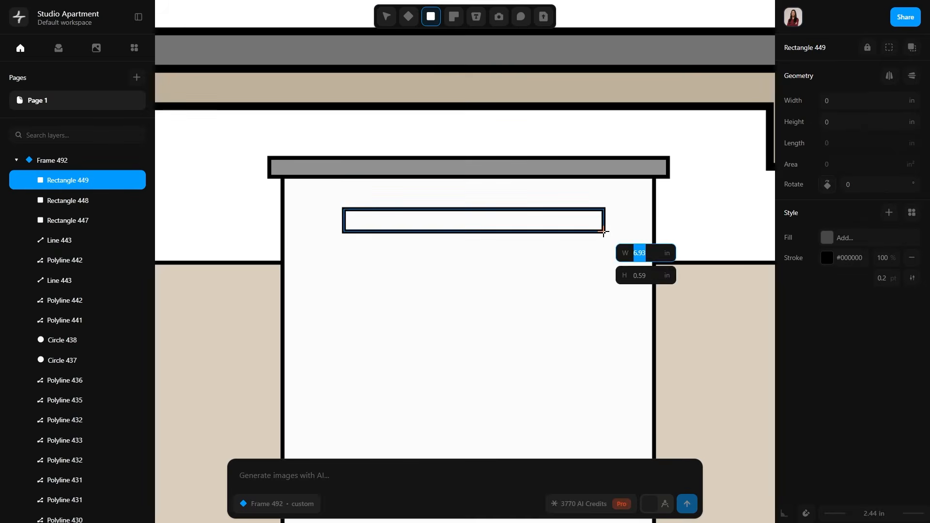
click(828, 239)
click(625, 196)
click(759, 122)
click(683, 187)
scroll(615, 229, down, 5)
scroll(609, 231, up, 3)
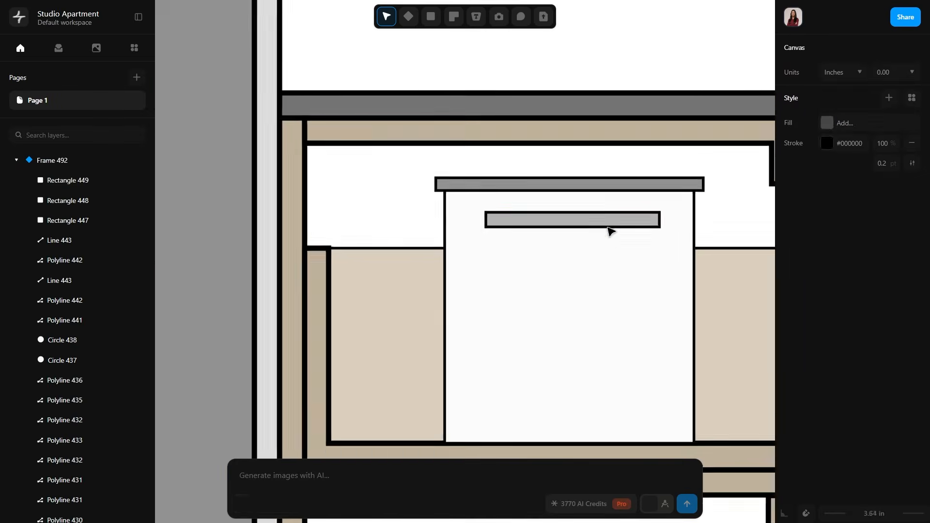
click(628, 229)
click(632, 269)
scroll(633, 271, down, 7)
middle_drag(706, 309, 583, 240)
click(627, 233)
Draw a bottle rectangle about 2.77 x 11.1 in on the overhead cabinet's bottom panel and fill it with white.
scroll(627, 232, down, 3)
middle_drag(646, 185, 673, 262)
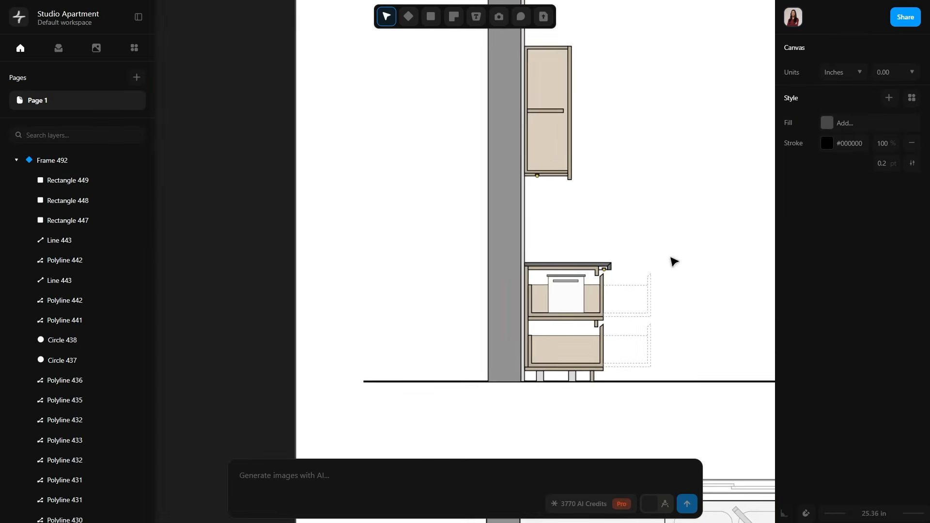
scroll(545, 129, up, 5)
drag(534, 127, 552, 230)
click(827, 239)
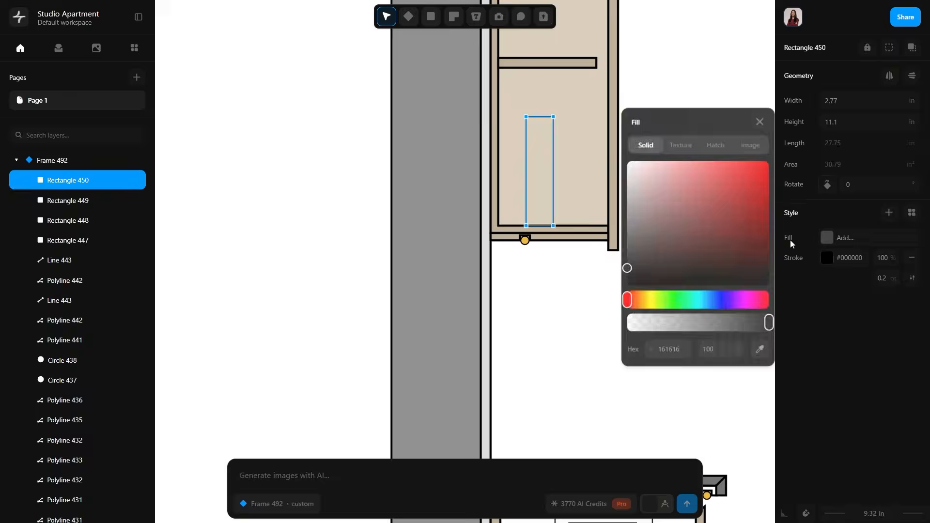
click(627, 158)
click(707, 122)
Draw a cap rectangle about 1.85 x 0.7 in on top of the bottle and fill it with gray.
scroll(542, 120, up, 5)
key(r)
mouse_move(514, 88)
mouse_down()
mouse_move(605, 117)
mouse_move(590, 117)
mouse_up()
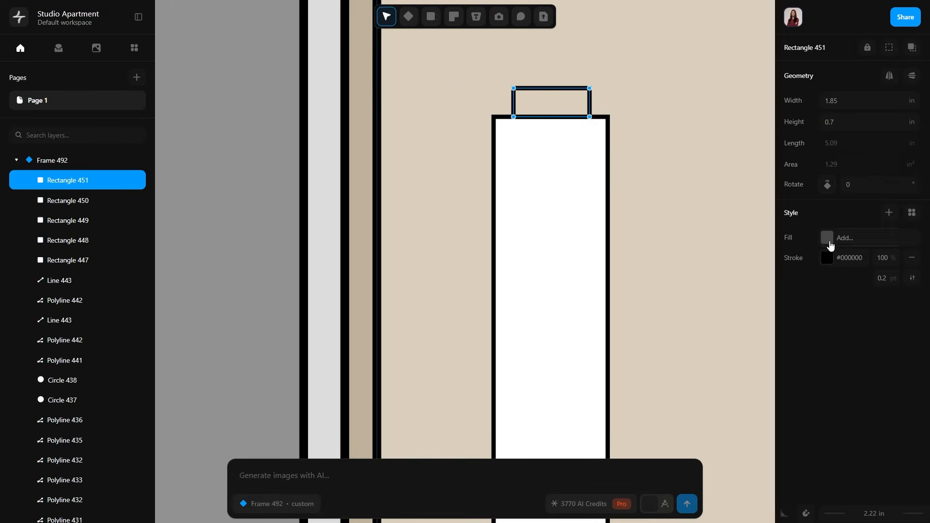
click(827, 238)
click(626, 190)
click(759, 122)
click(682, 187)
scroll(664, 213, down, 5)
click(723, 284)
Add the text note "Over Head Cabinet made in MDF & finish in laminate" beside the upper cabinet.
scroll(723, 284, down, 5)
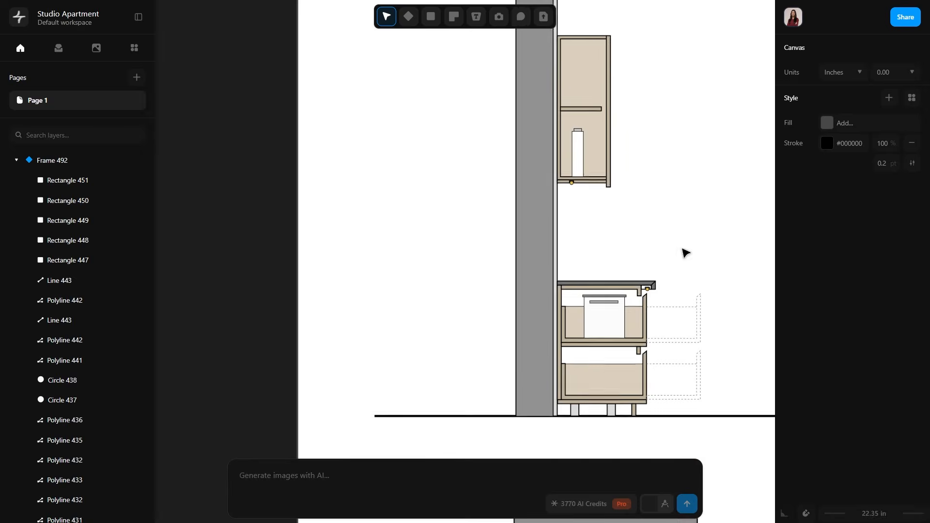
scroll(597, 157, right, 3)
scroll(597, 157, up, 2)
click(477, 17)
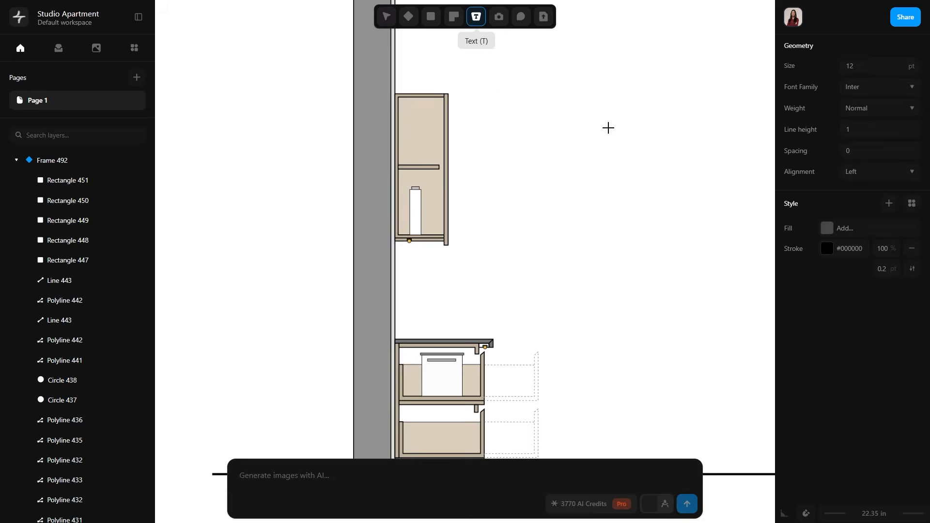
click(609, 127)
text(Over Head Ca)
scroll(660, 148, down, 3)
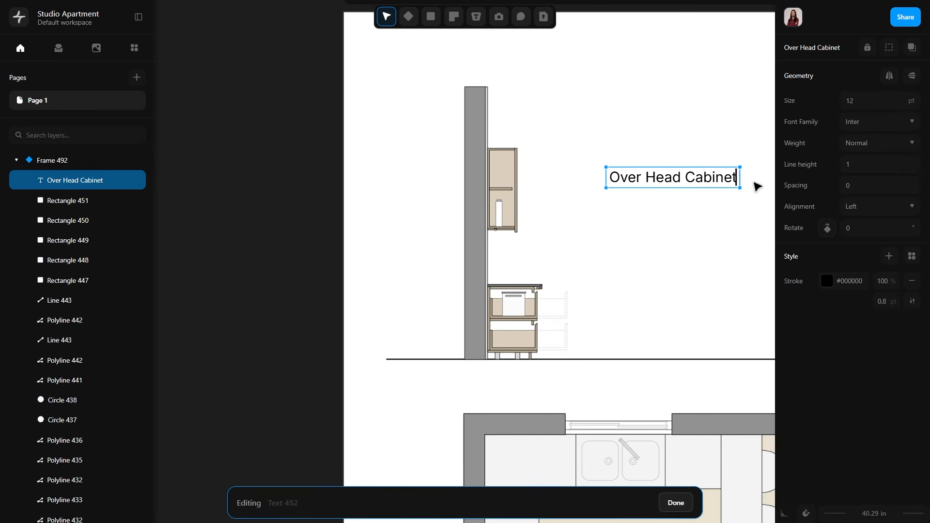
scroll(754, 242, down, 3)
middle_drag(754, 247, 625, 235)
scroll(662, 223, up, 4)
text(MDF & finh in lar)
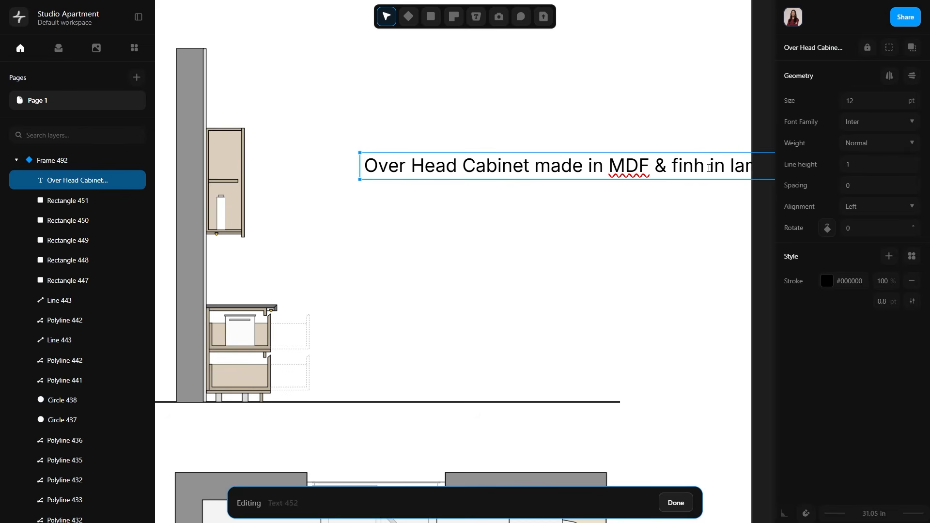
scroll(709, 168, down, 3)
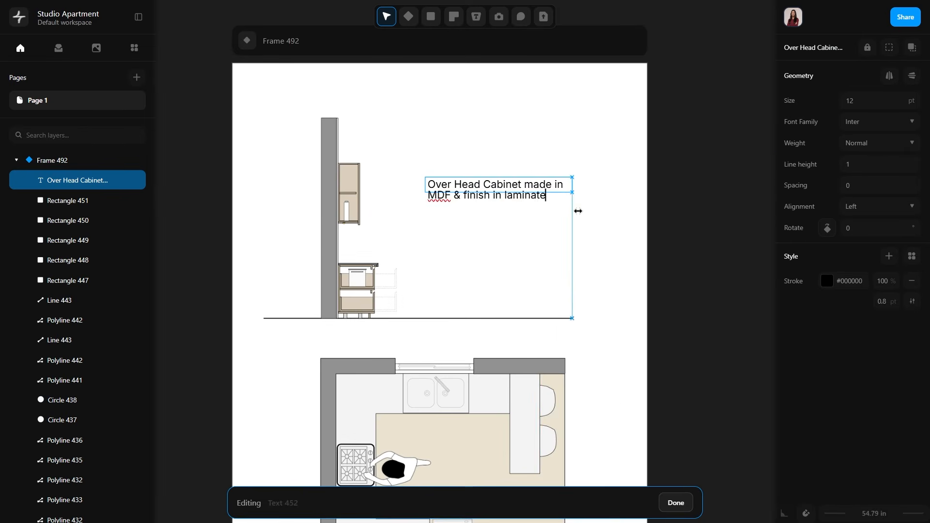
Narrow the overhead cabinet note's text box and set its text to 8 pt Roboto.
drag(578, 210, 564, 209)
click(893, 100)
text(8)
click(880, 122)
click(850, 177)
scroll(448, 185, up, 3)
drag(654, 185, 579, 189)
middle_drag(514, 224, 581, 209)
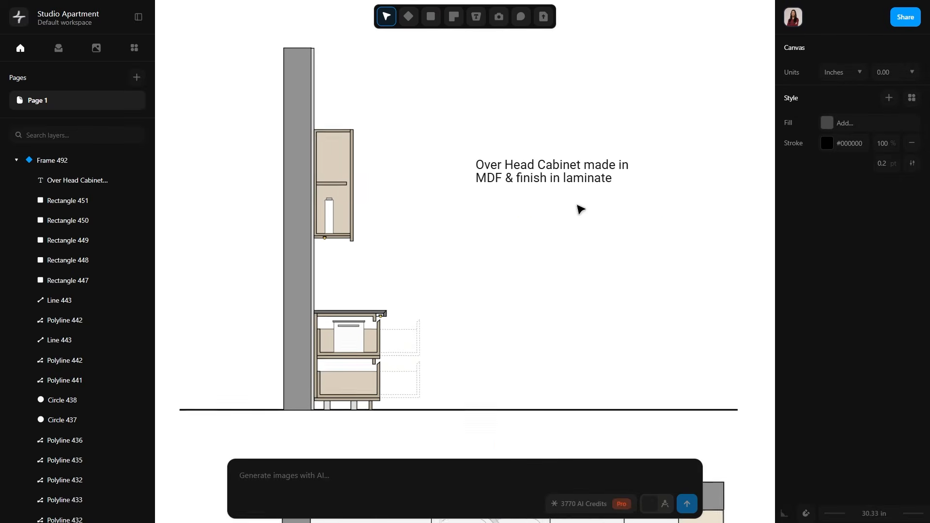
Duplicate the overhead cabinet note below the original and set the text size of both notes to 6 pt.
scroll(549, 171, up, 1)
key(ctrl+v)
drag(551, 168, 492, 239)
click(538, 154)
click(872, 100)
text(6)
click(547, 243)
text(6)
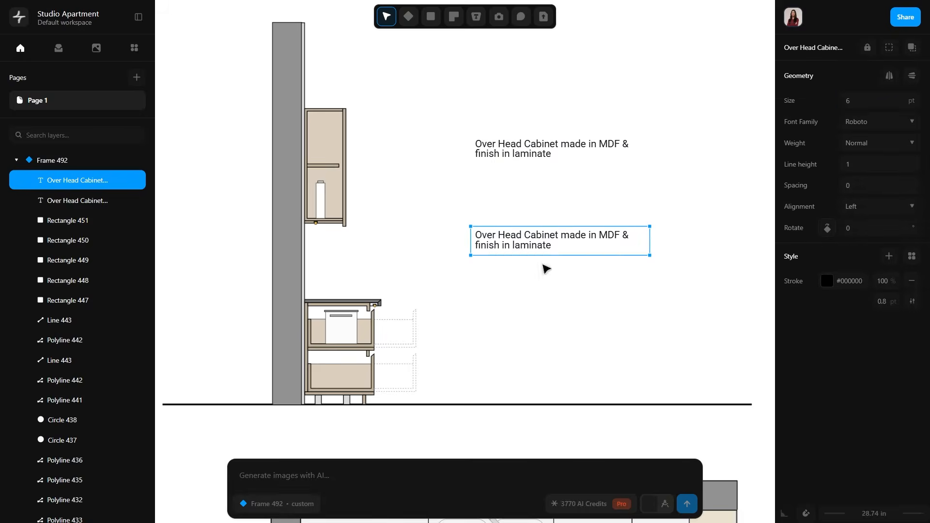
Replace the duplicated note's text with "Stripe LED light".
double_click(491, 230)
text(Stripe LED light)
click(474, 307)
Draw a horizontal leader line about 38.37 in long from the overhead cabinet note to the cabinet's front edge.
scroll(480, 169, up, 2)
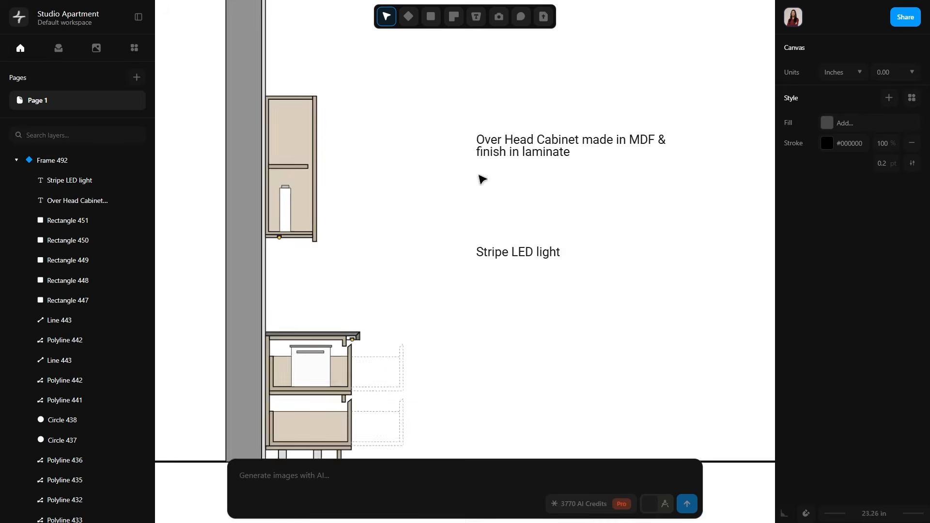
middle_drag(482, 178, 577, 250)
click(430, 17)
scroll(528, 203, up, 6)
click(643, 198)
scroll(406, 209, down, 2)
click(237, 231)
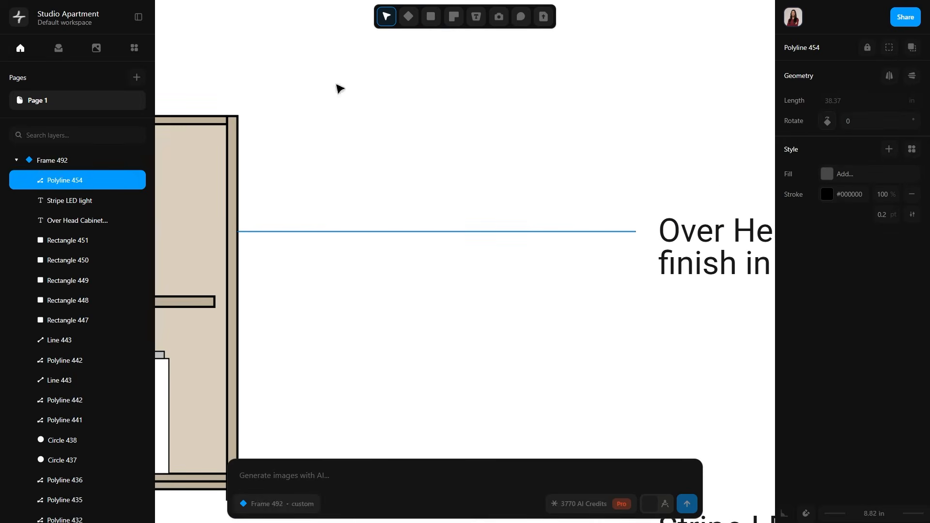
Draw a circle of about 0.79 in radius at the leader's cabinet end and fill it with black.
click(430, 16)
click(453, 100)
click(238, 232)
click(245, 235)
click(827, 216)
click(393, 210)
scroll(394, 210, down, 3)
Copy the leader line with its black dot down to the "Stripe LED light" note.
click(75, 182)
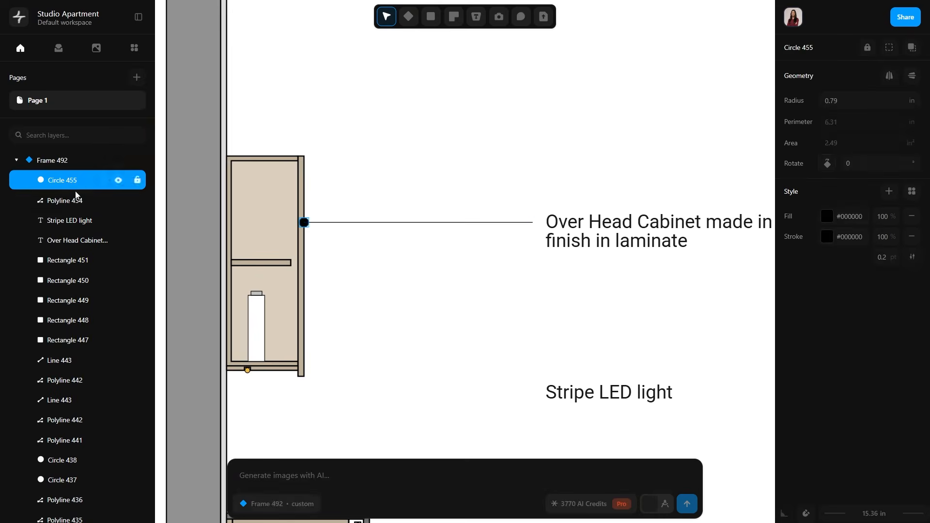
shift+click(76, 196)
alt+drag(377, 222, 389, 393)
click(408, 330)
scroll(407, 330, down, 4)
middle_drag(408, 330, 401, 199)
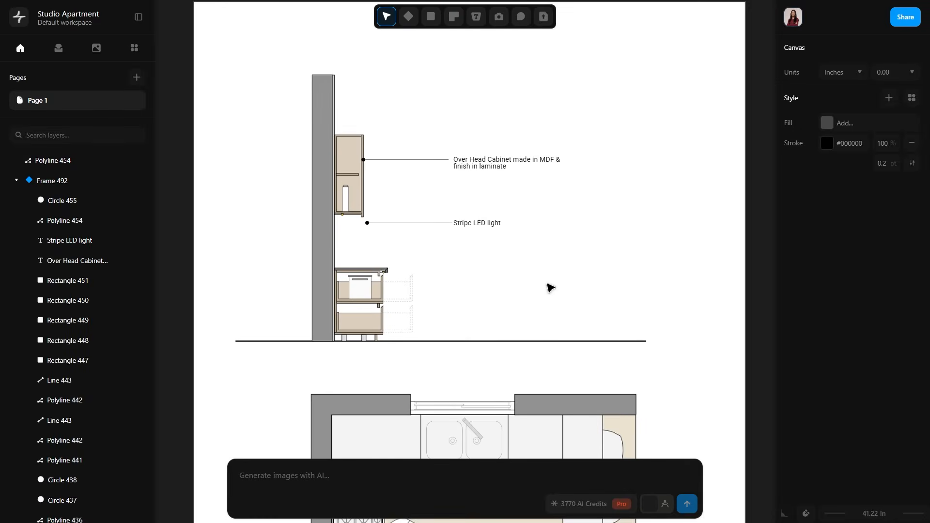
scroll(535, 252, down, 5)
middle_drag(534, 252, 482, 247)
click(712, 179)
scroll(756, 252, up, 5)
middle_drag(756, 252, 580, 192)
middle_drag(535, 297, 539, 326)
right_click(478, 22)
click(496, 62)
scroll(368, 314, up, 5)
click(344, 318)
scroll(344, 294, up, 4)
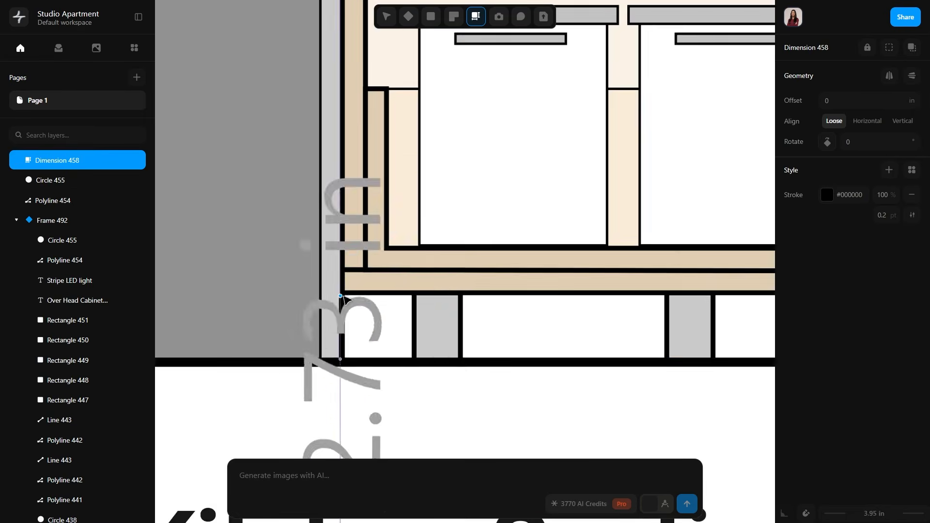
click(342, 293)
scroll(456, 291, down, 1)
key(Escape)
Dimension the height from the floor line to the underside of the base cabinet.
click(476, 17)
click(365, 241)
scroll(367, 242, up, 4)
click(363, 358)
middle_drag(504, 429, 505, 308)
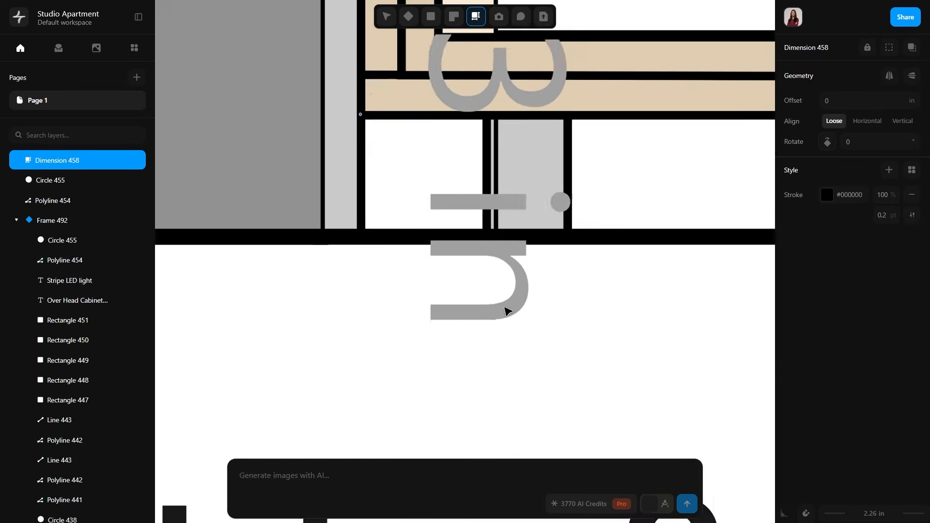
key(Escape)
scroll(505, 310, down, 10)
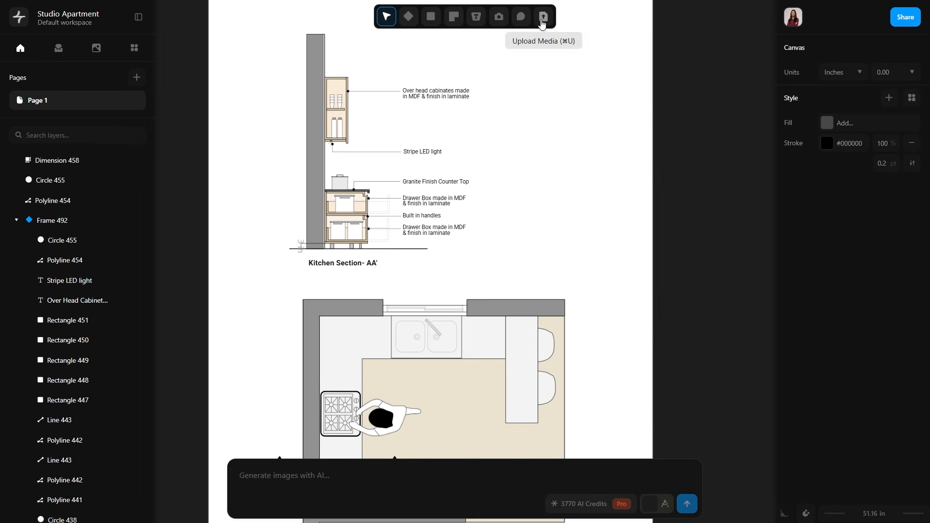
Examine the access roles offered for inviting people to the Studio Apartment model, without inviting anyone.
click(897, 20)
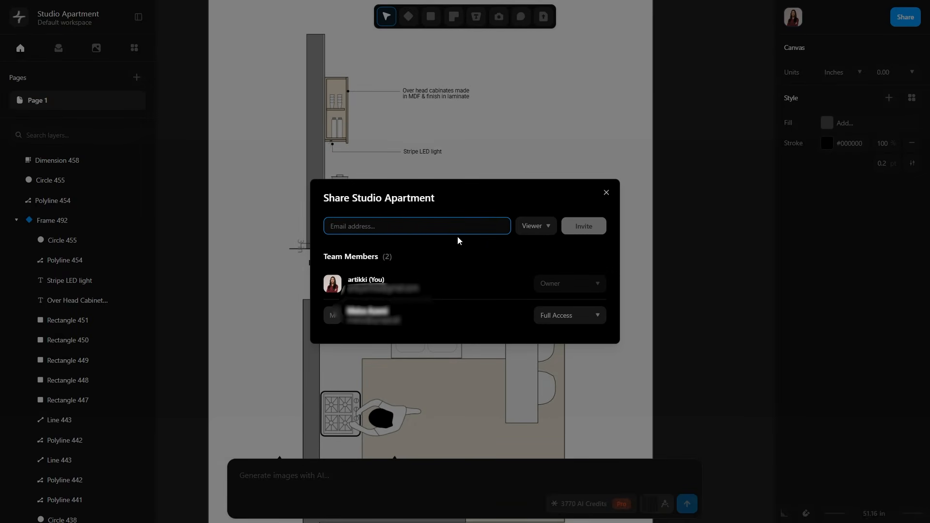
click(535, 226)
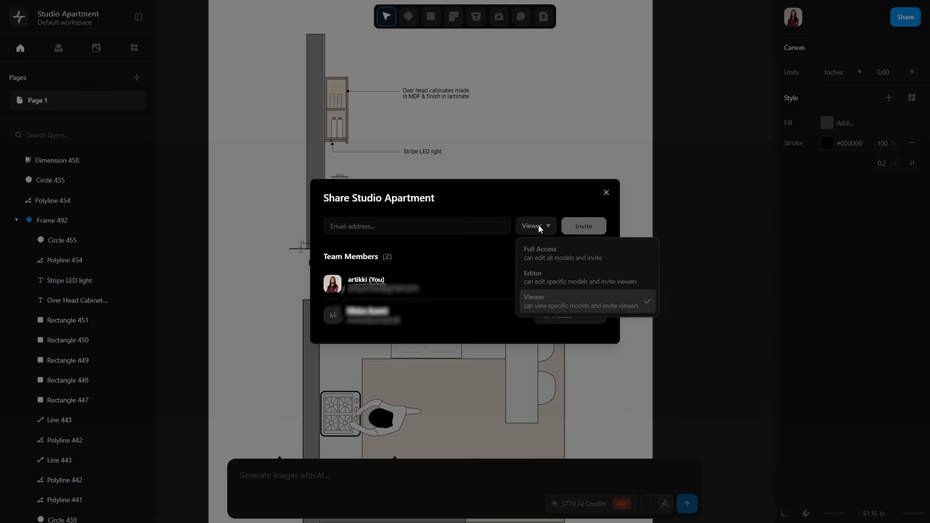
click(607, 192)
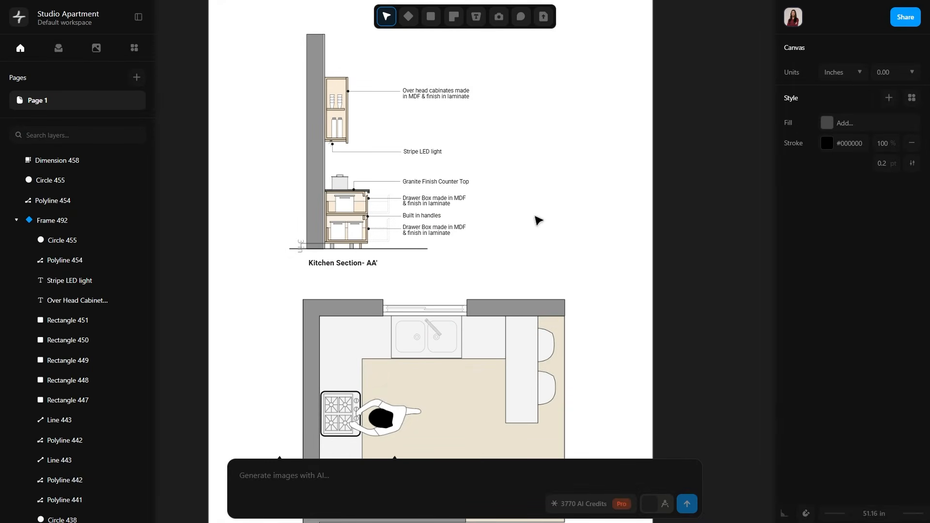